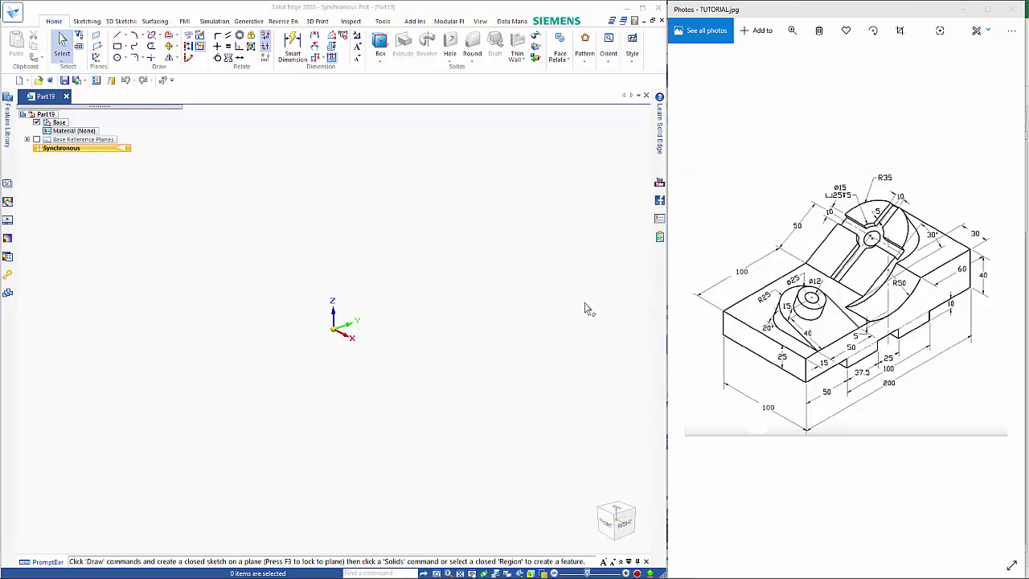
Lock the base plane, view it normal, and draw a 200 mm symmetric bottom line
left_click(118, 37)
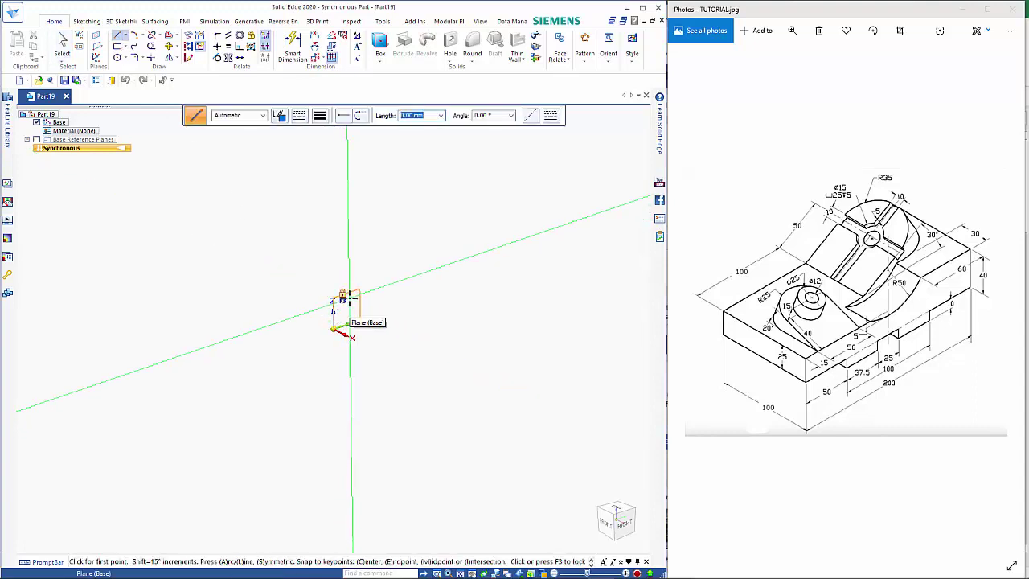
left_click(344, 296)
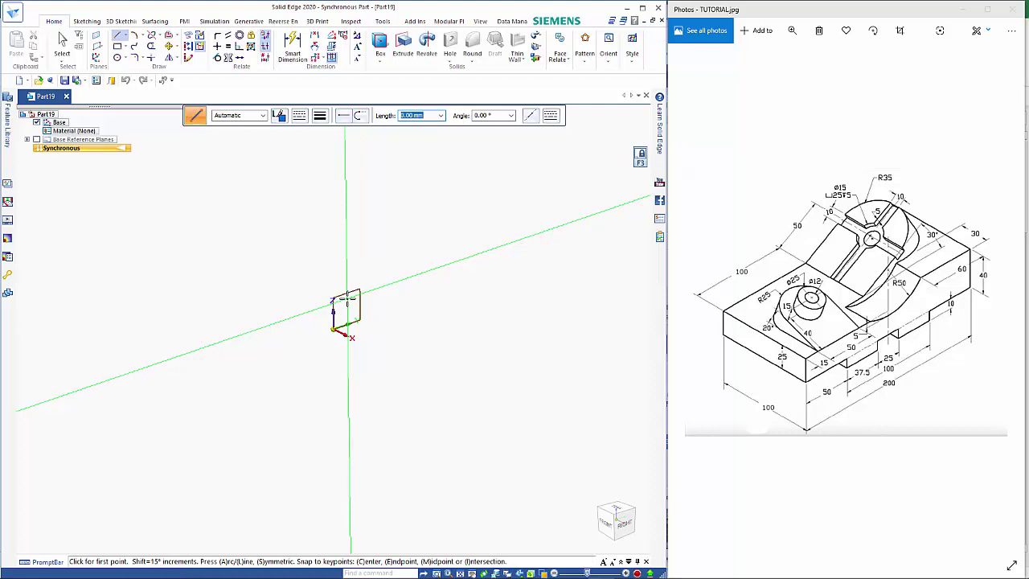
key("ctrl+h")
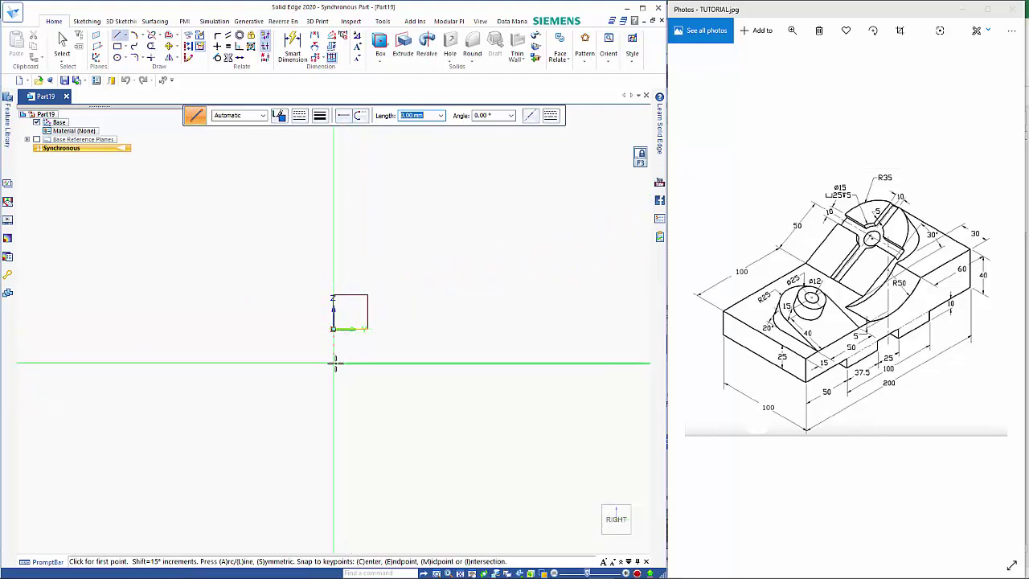
left_click(317, 332)
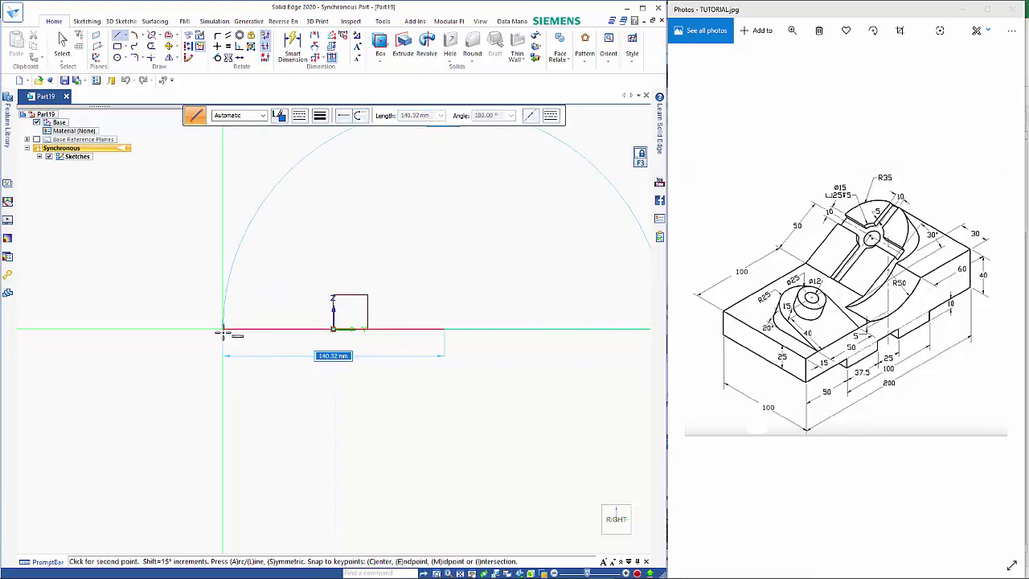
key("Return")
left_click(230, 327)
Draw the 30 mm left vertical line and the 100 mm top line
type("30")
key("Return")
left_click(174, 281)
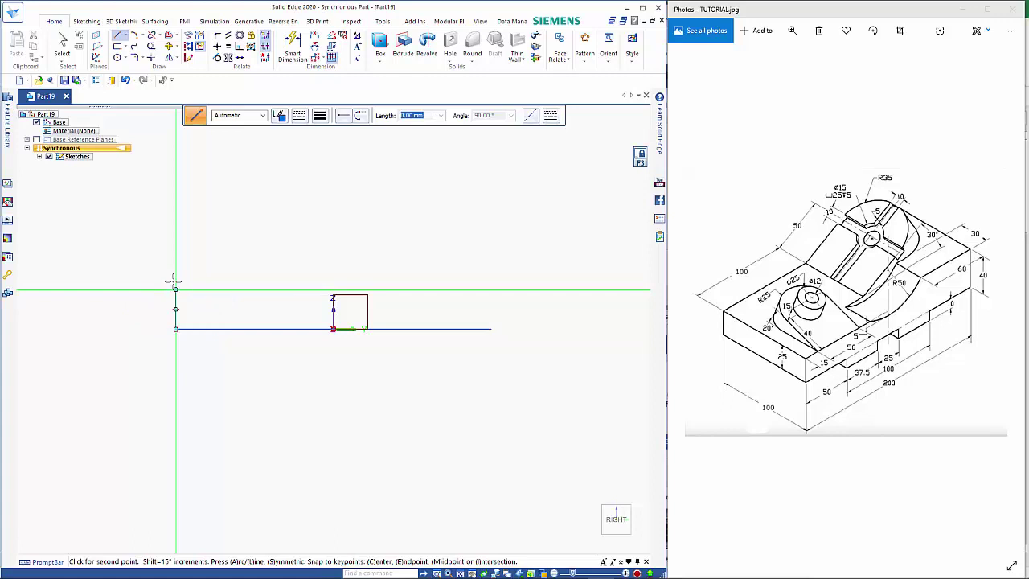
type("100")
key("Return")
left_click(250, 289)
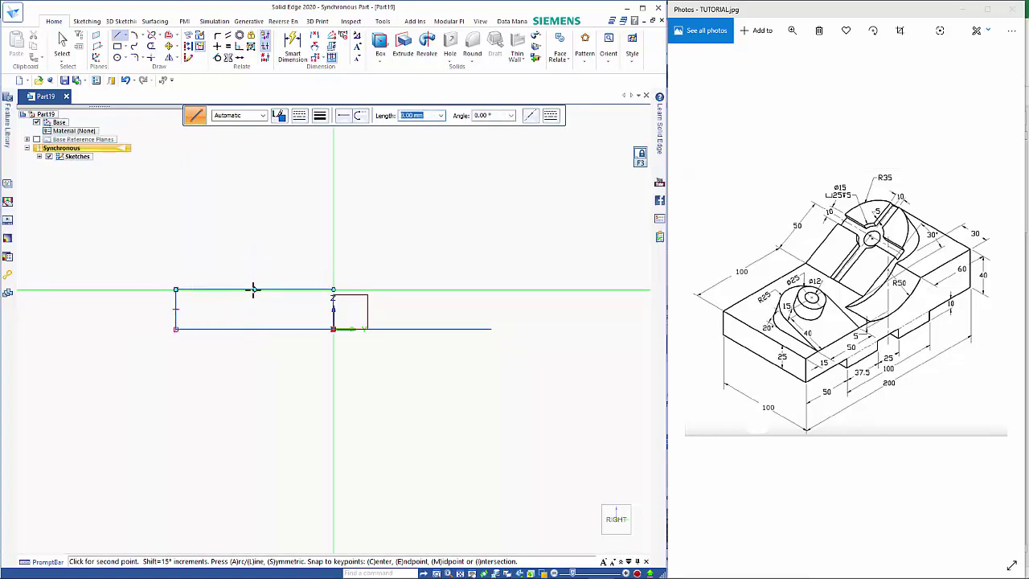
right_click(275, 305)
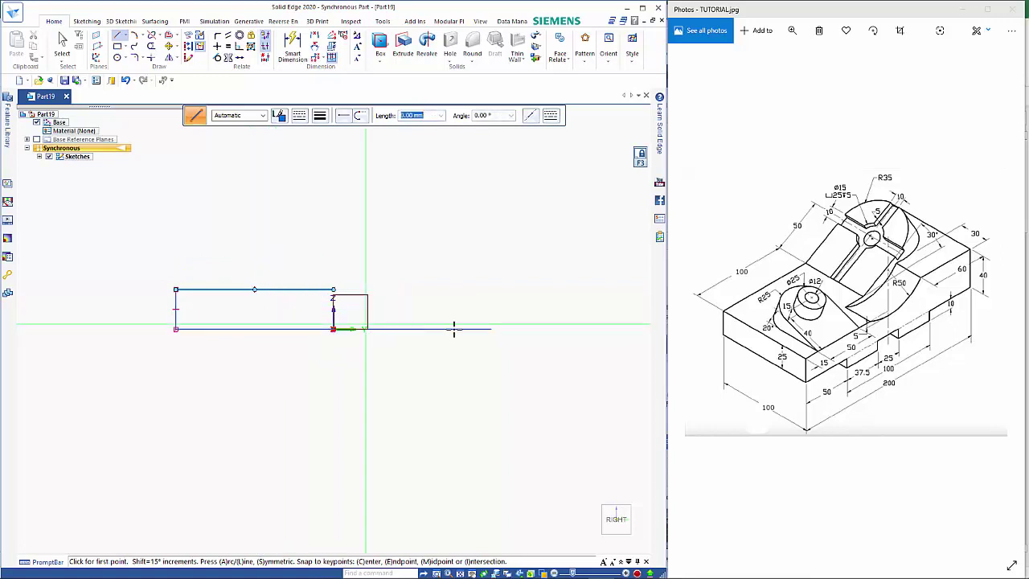
Add the 40 mm right vertical line and 60 mm top line, then close with a sloped line
left_click(491, 329)
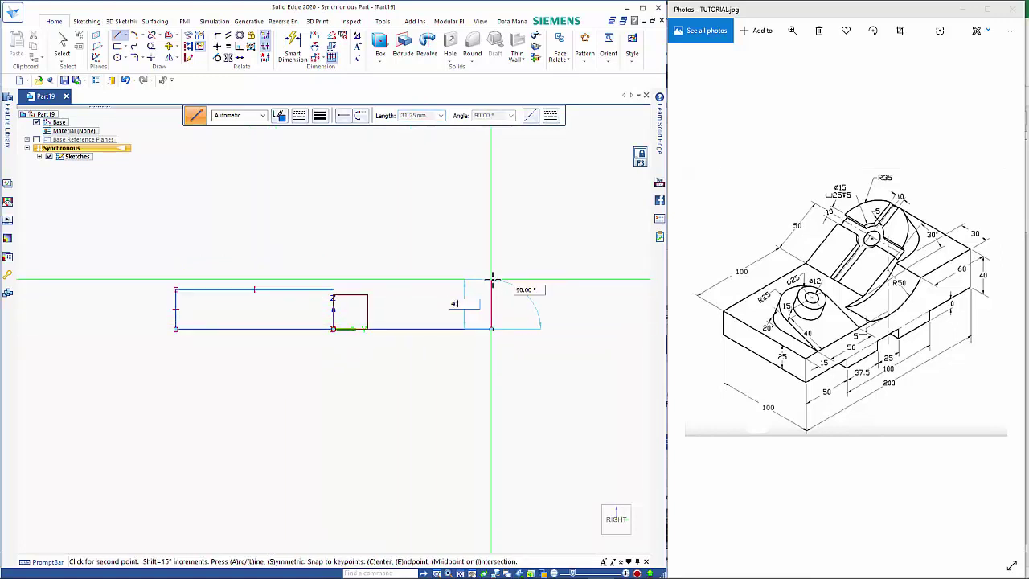
key("Return")
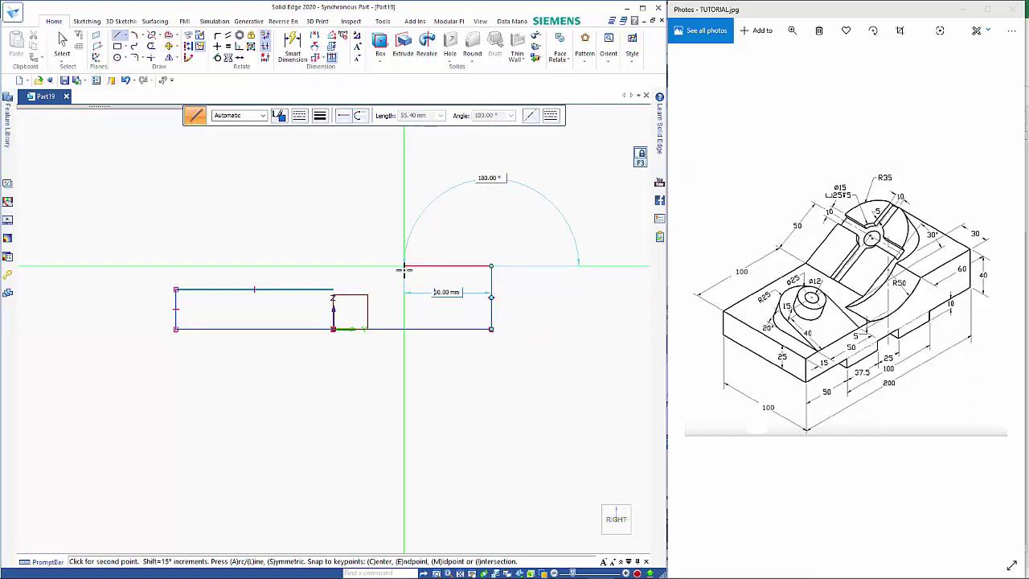
type("60")
key("Return")
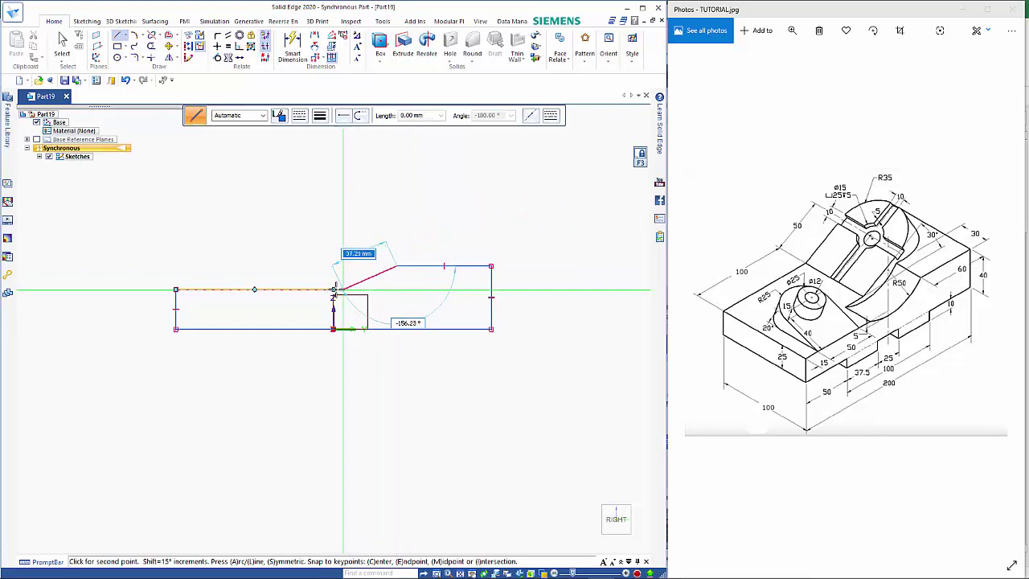
left_click(333, 289)
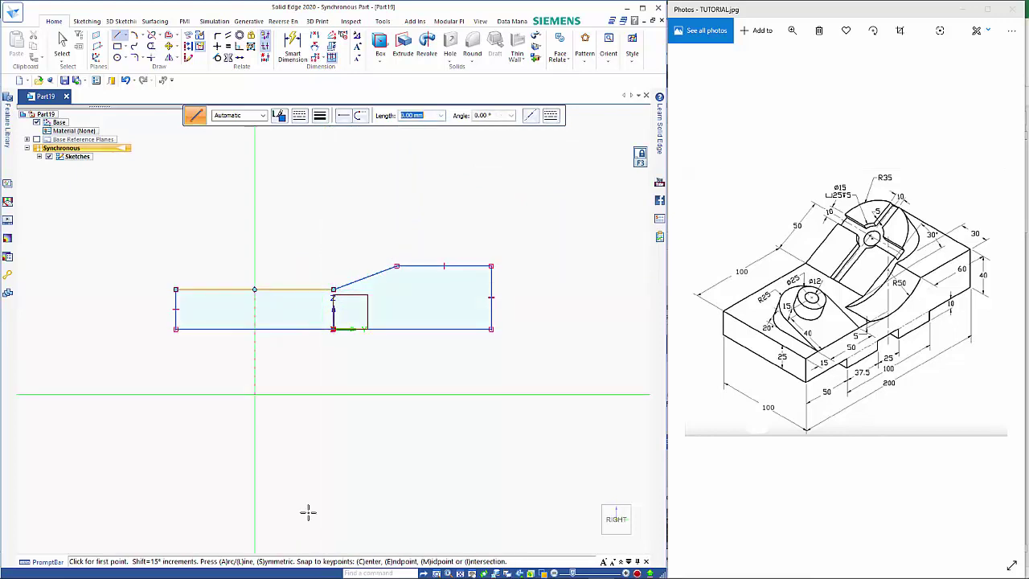
mouse_move(333, 464)
middle_mouse_down()
mouse_move(381, 471)
mouse_move(399, 501)
mouse_move(345, 427)
mouse_move(325, 493)
middle_mouse_up()
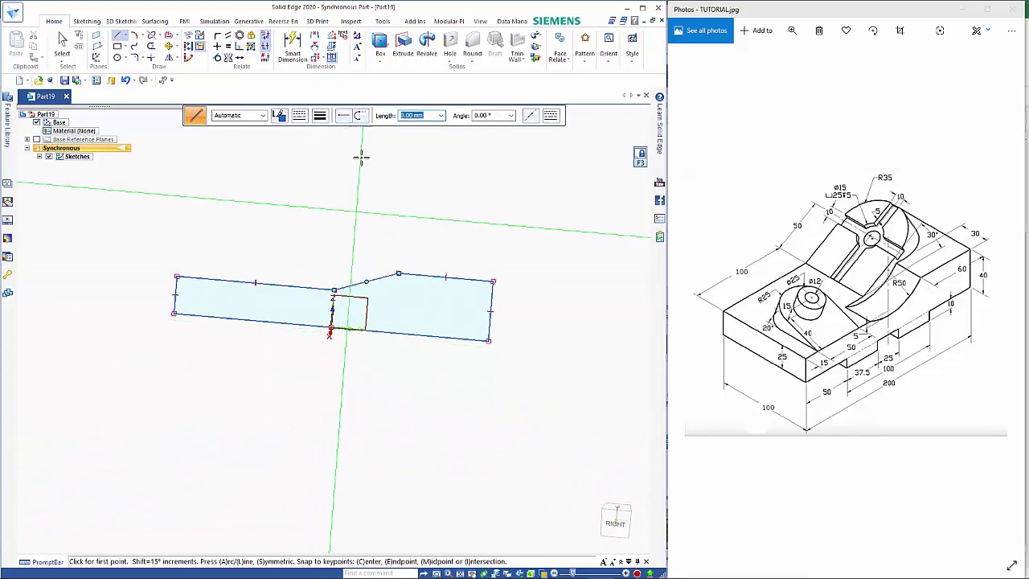
Dimension the profile edges: 200 bottom, 25 left, 100 and 60 top, 40 right
left_click(301, 55)
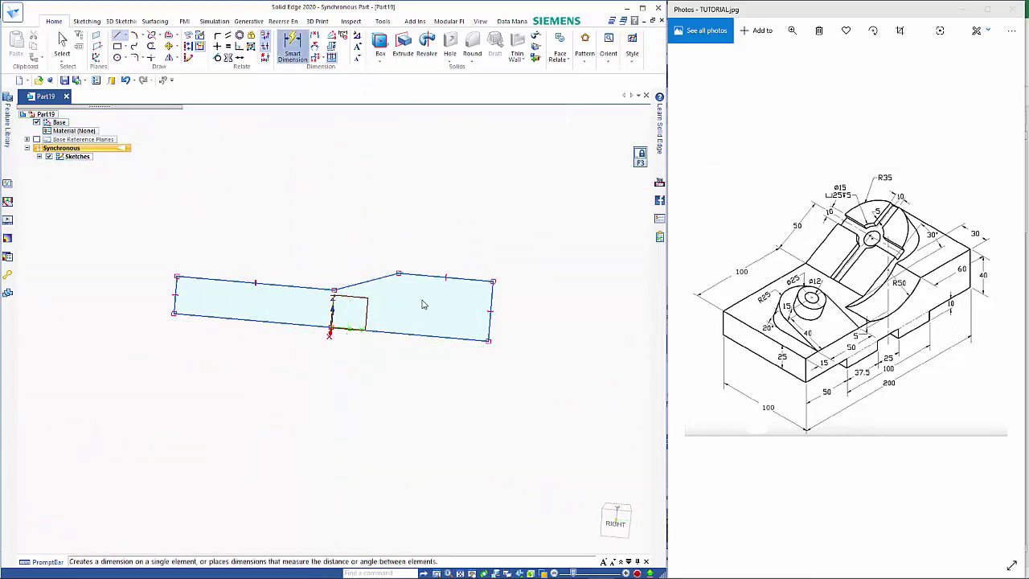
left_click(427, 334)
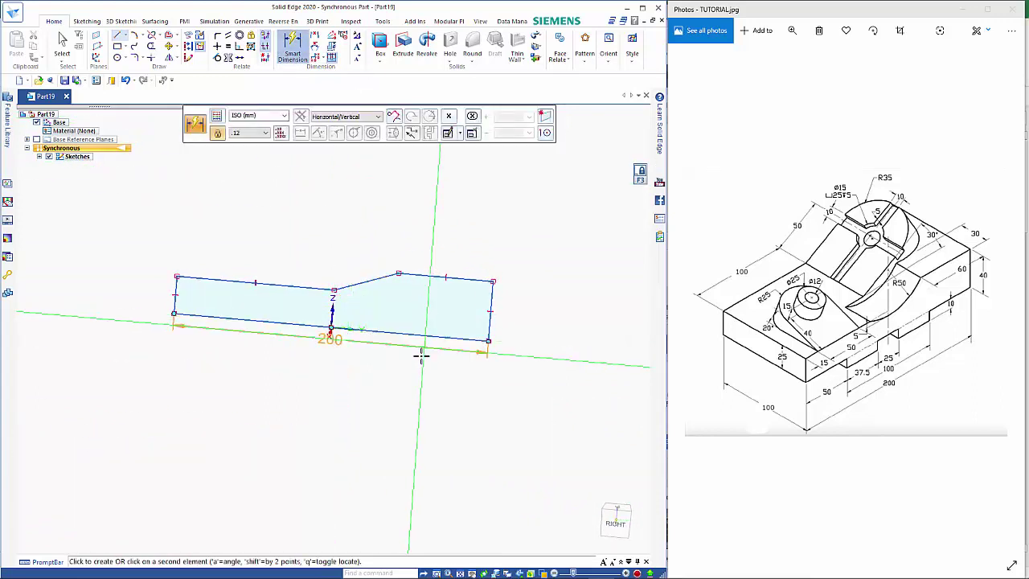
left_click(404, 410)
left_click(175, 299)
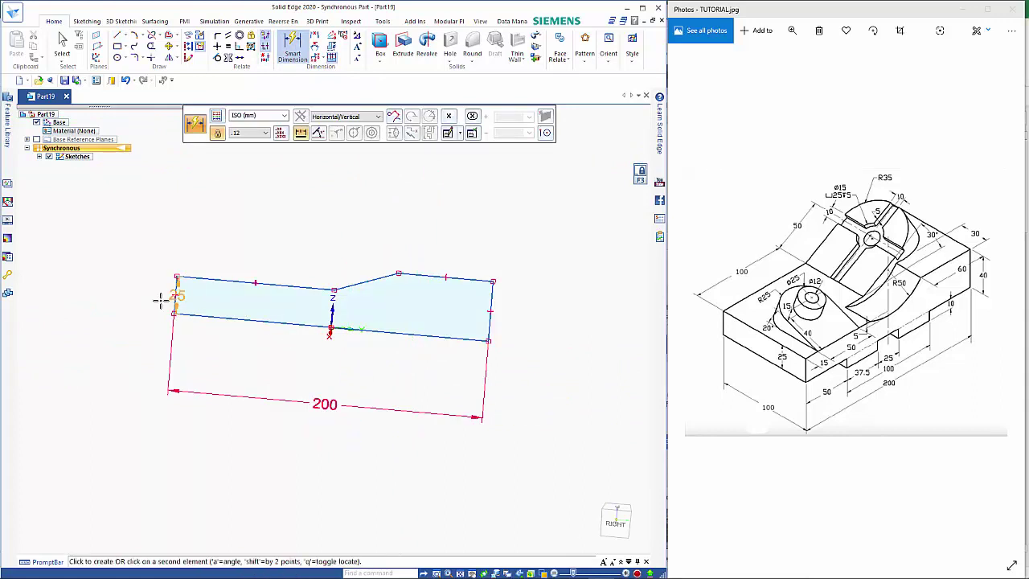
left_click(116, 292)
left_click(209, 281)
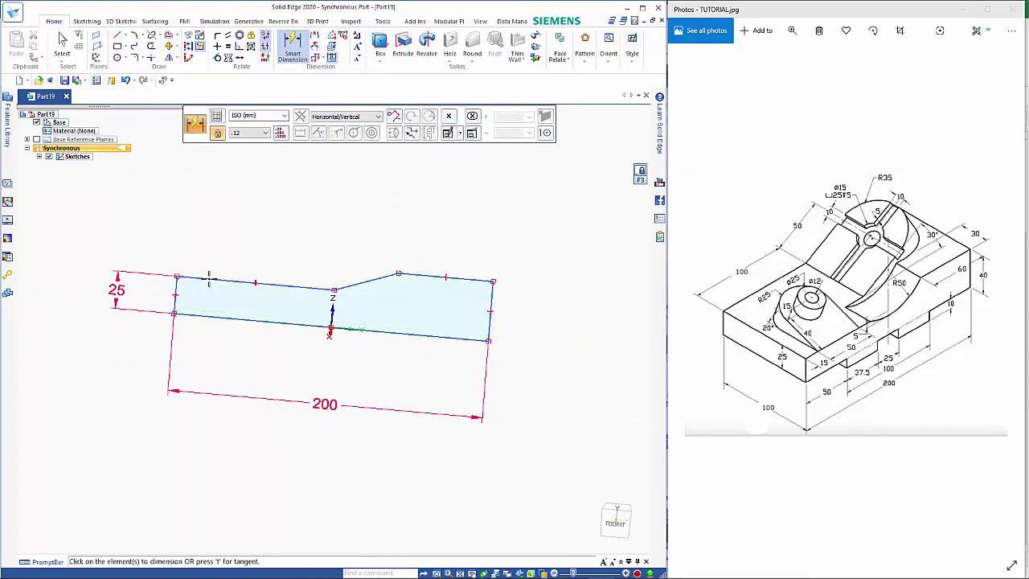
left_click(213, 245)
left_click(417, 275)
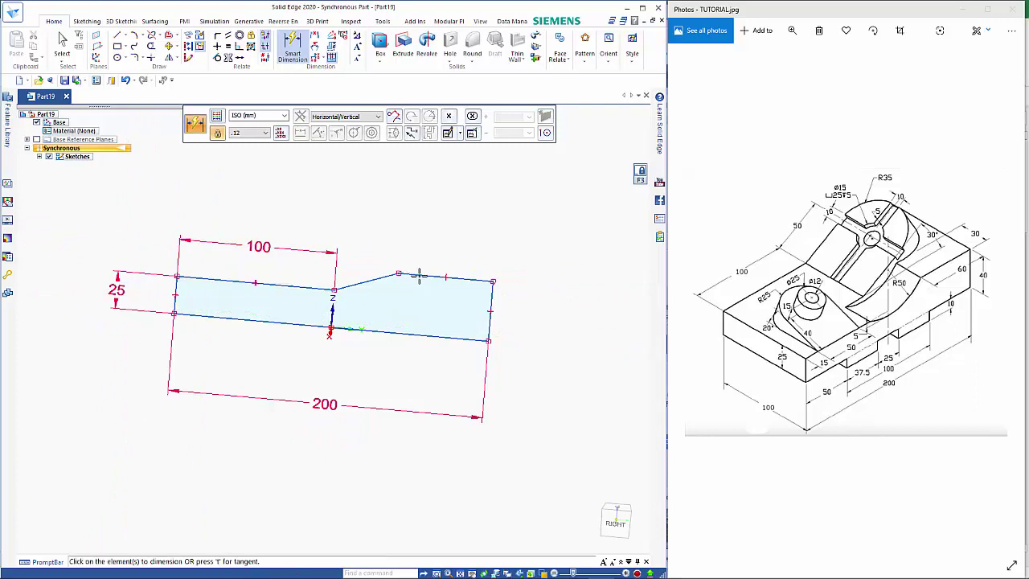
left_click(422, 236)
left_click(492, 295)
left_click(550, 309)
key("Escape")
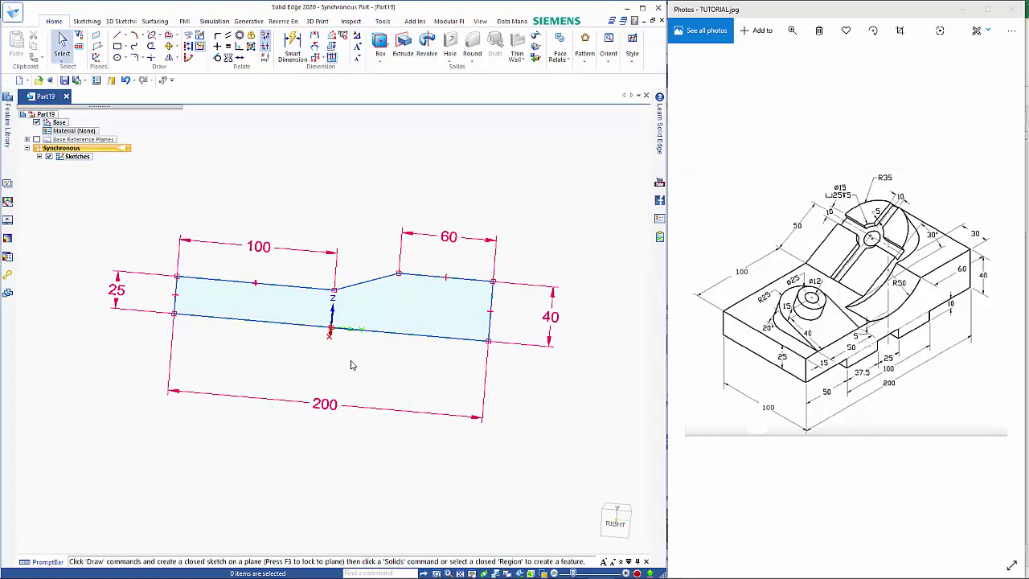
Extrude the profile region symmetrically 100 mm into a solid block, Protrusion 1
mouse_move(381, 369)
middle_mouse_down()
mouse_move(402, 364)
mouse_move(490, 409)
mouse_move(455, 426)
mouse_move(429, 399)
mouse_move(485, 362)
mouse_move(436, 385)
mouse_move(455, 404)
mouse_move(442, 413)
mouse_move(396, 374)
middle_mouse_up()
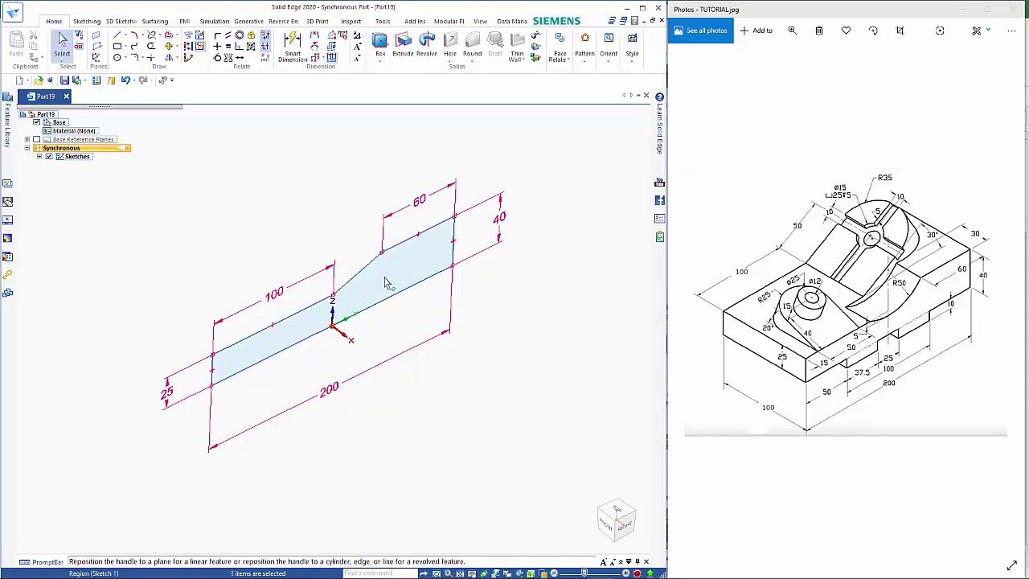
left_click(385, 282)
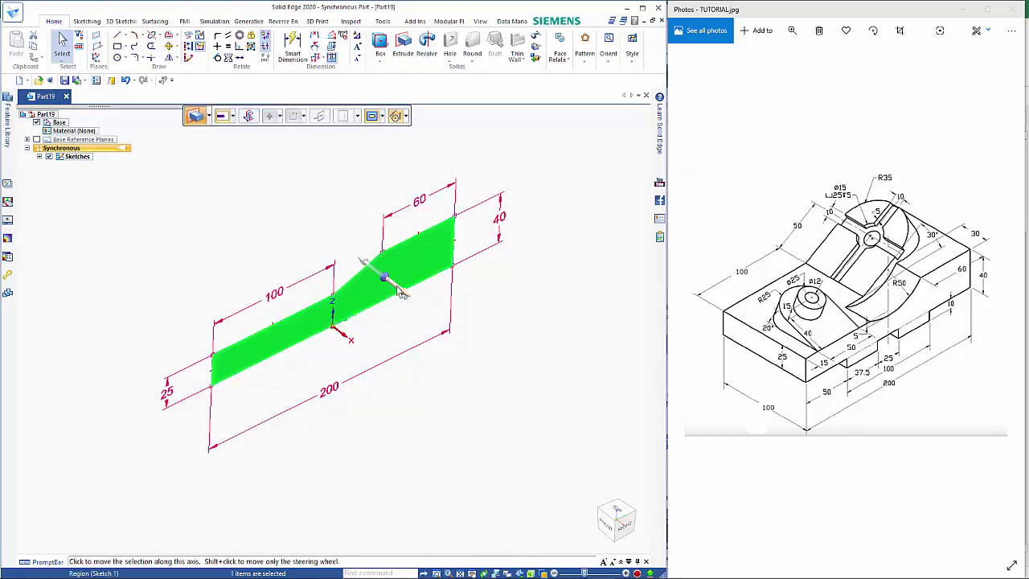
left_click(402, 294)
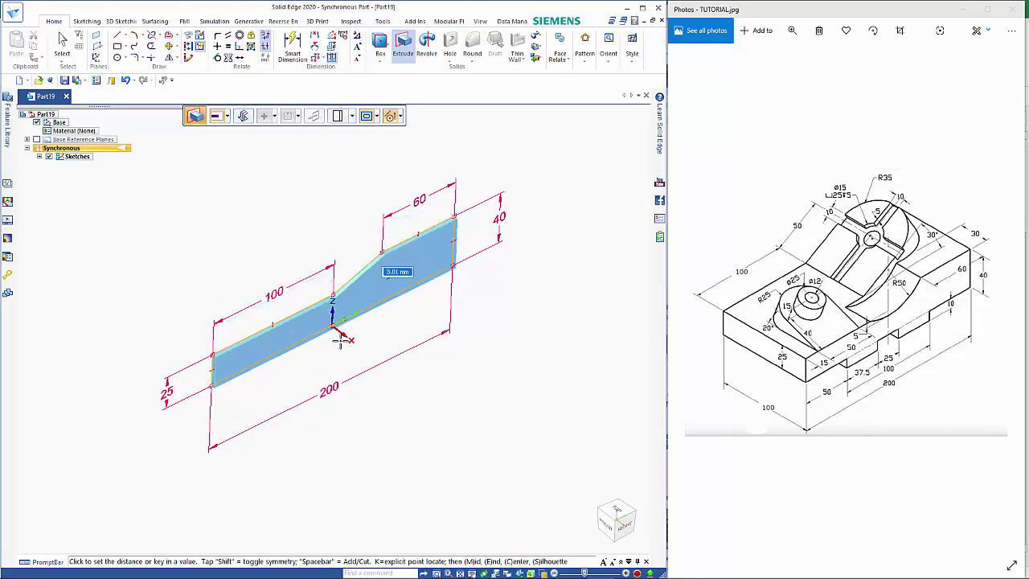
key("shift")
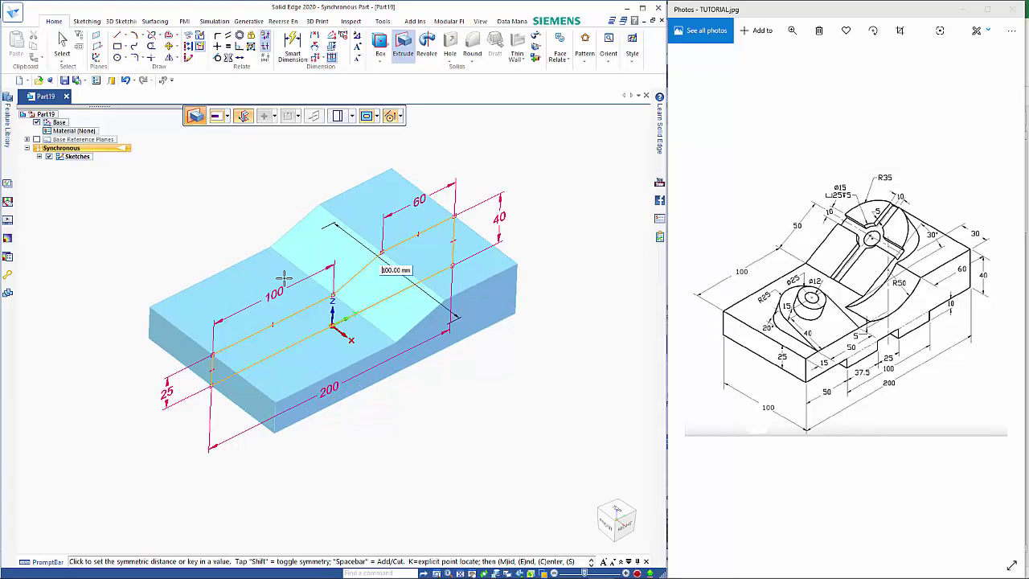
key("Return")
key("Escape")
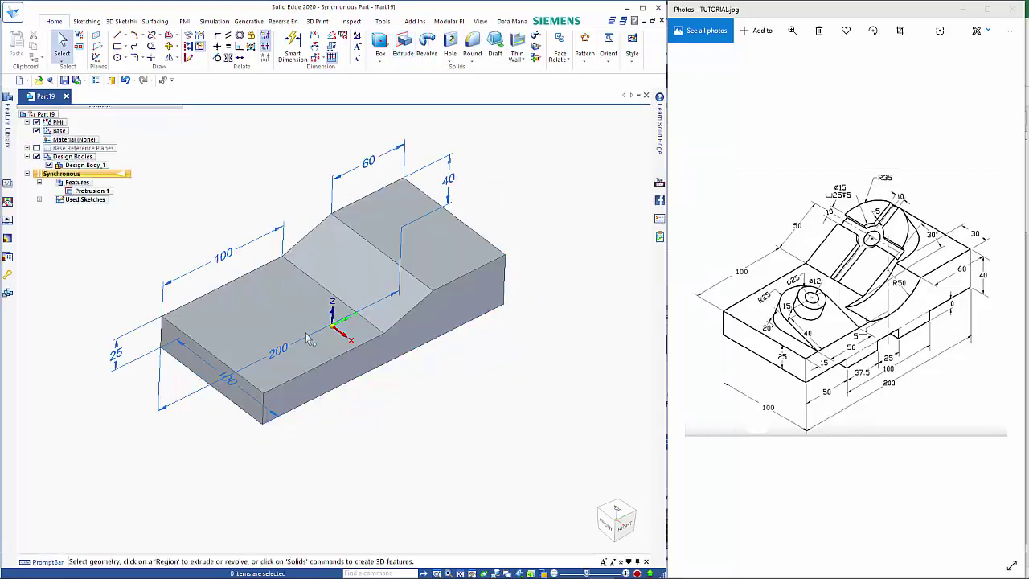
mouse_move(406, 411)
middle_mouse_down()
mouse_move(395, 349)
mouse_move(417, 413)
middle_mouse_up()
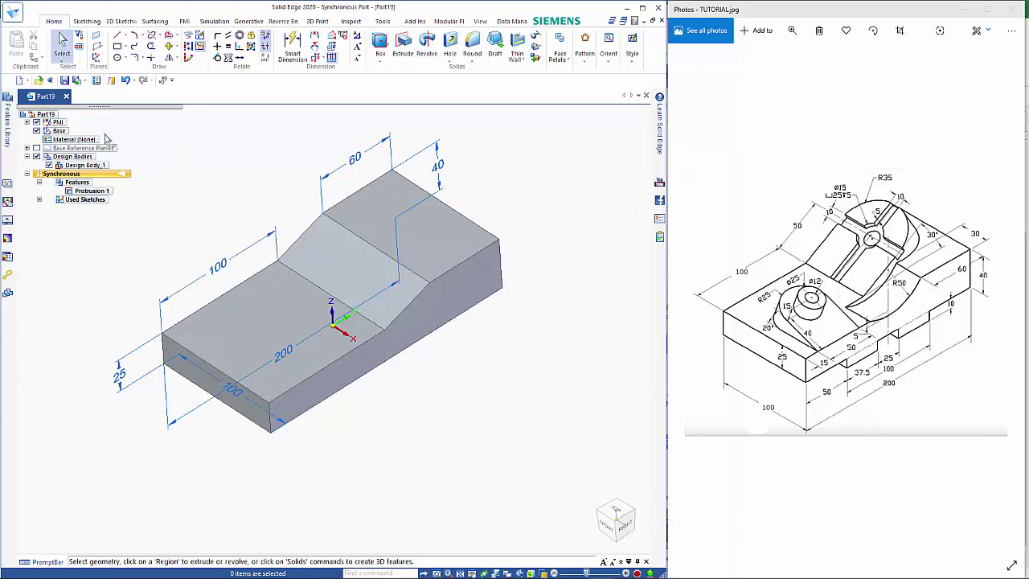
Hide the model dimensions and sketch a 37.5 × 10 mm rectangle on the block's bottom edge
left_click(36, 121)
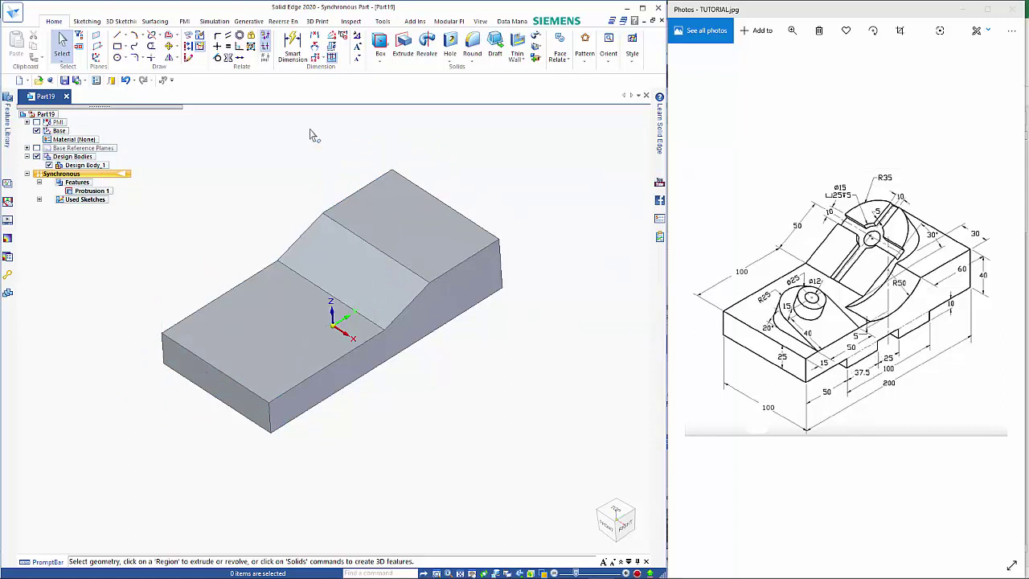
left_click(120, 48)
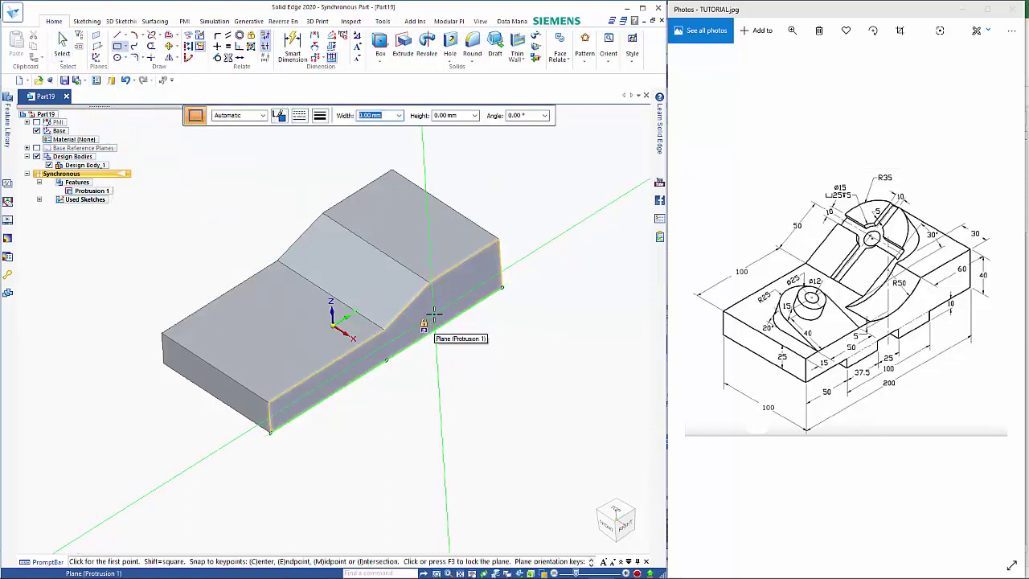
key("F3")
key("ctrl+h")
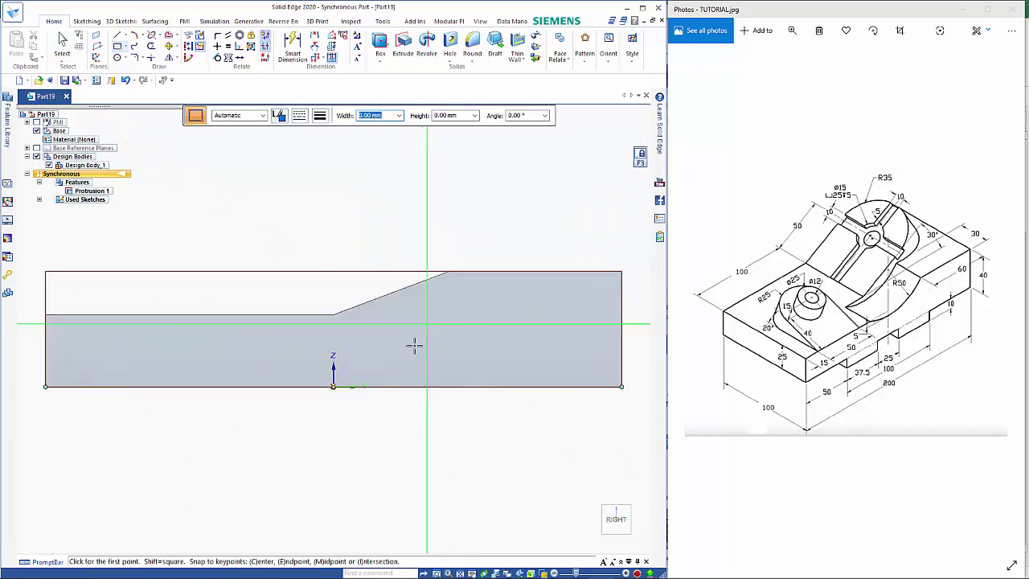
left_click(119, 387)
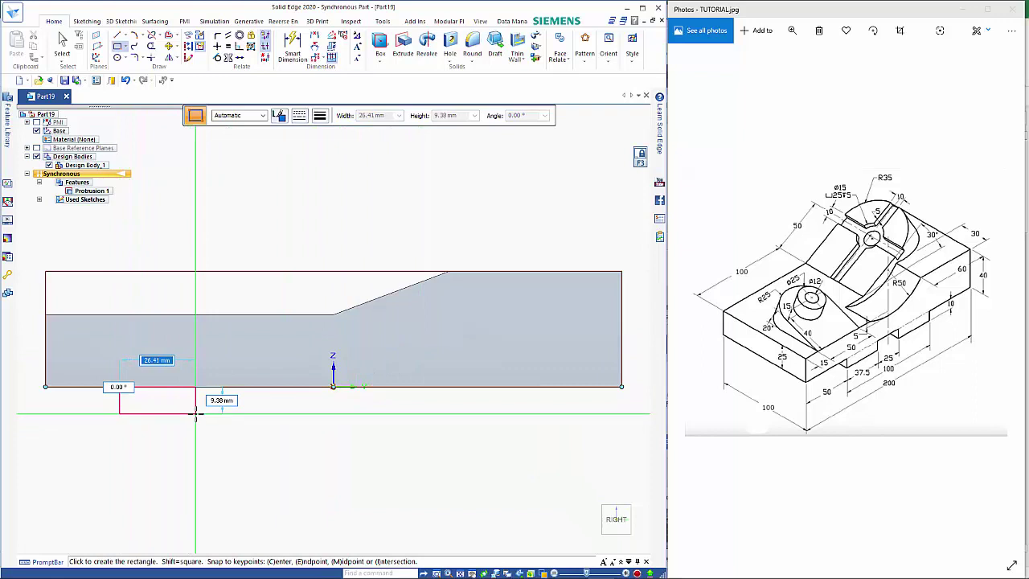
type("37")
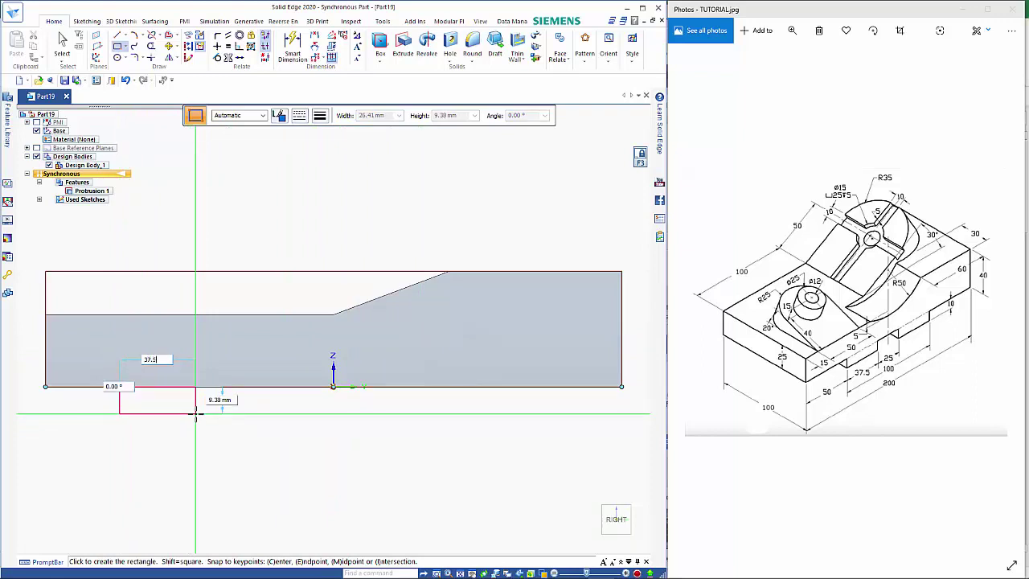
key("Tab")
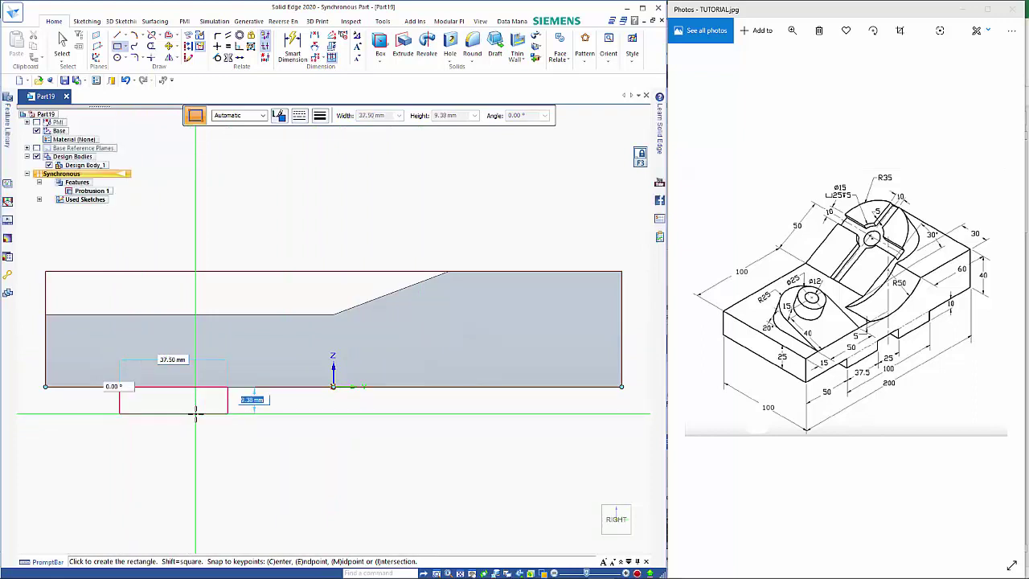
key("Tab")
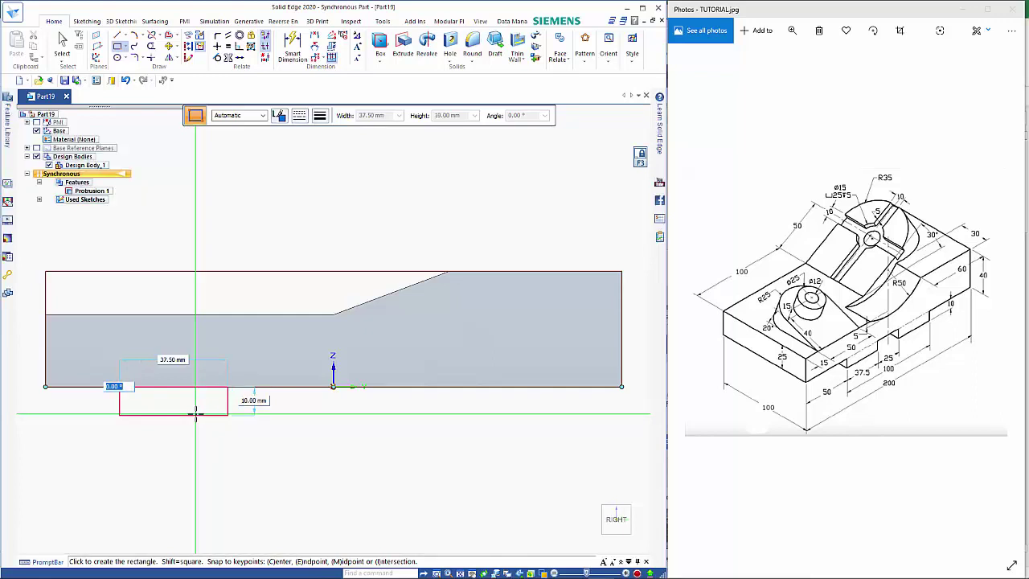
key("Return")
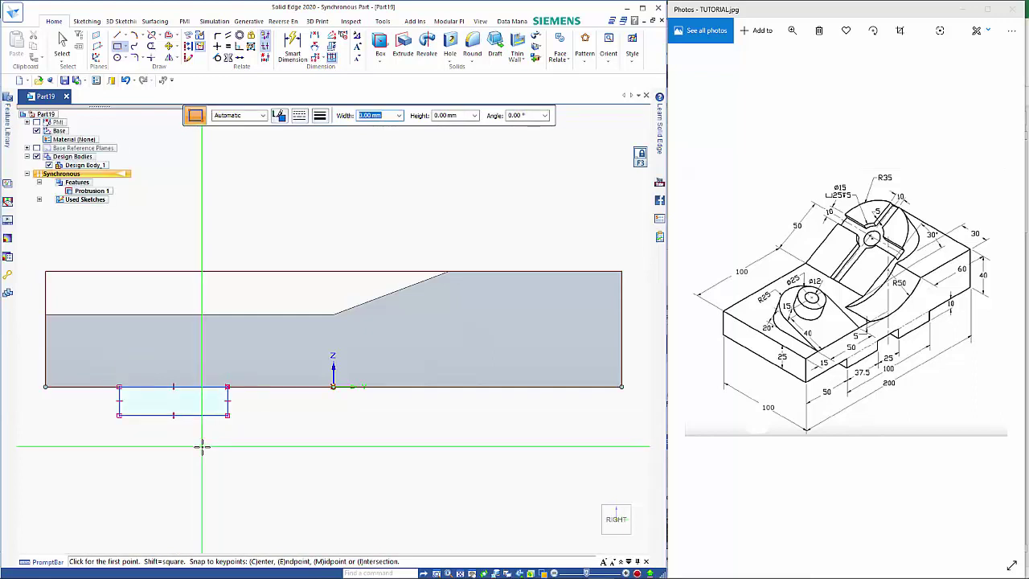
Dimension the rectangle 37.5 wide and 10 tall, offset 50 mm from the left end
left_click(302, 59)
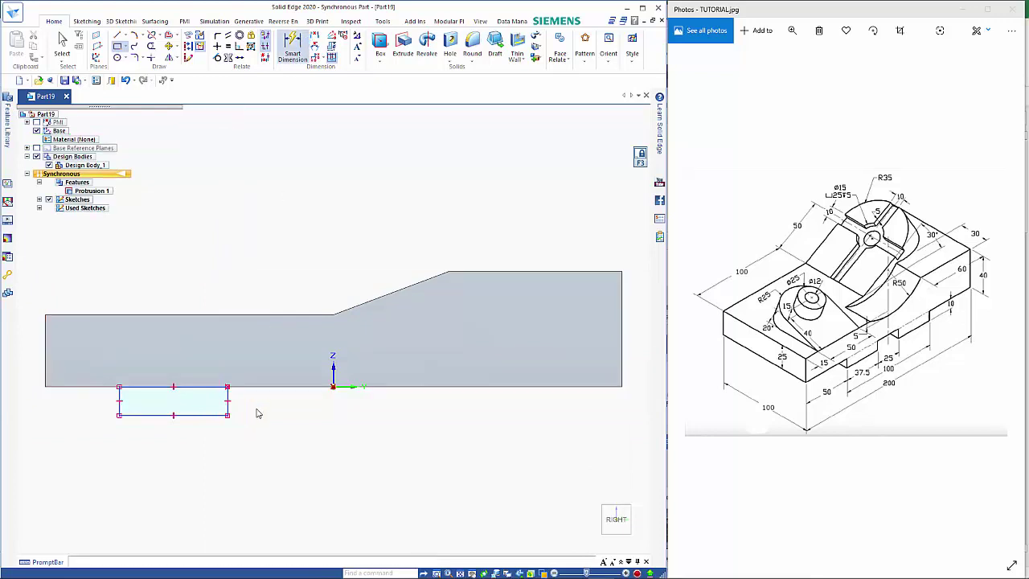
left_click(195, 416)
left_click(201, 472)
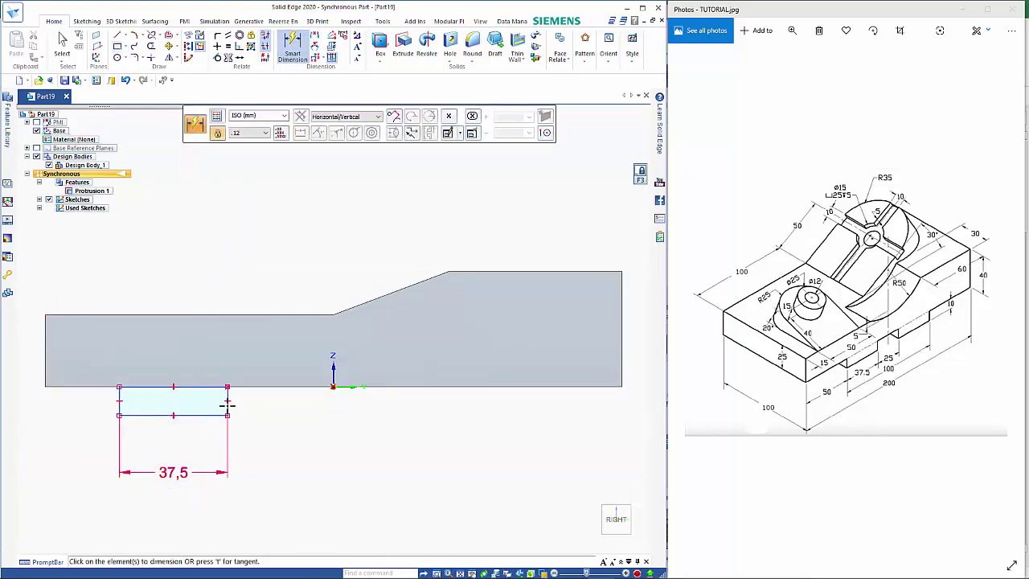
left_click(228, 402)
left_click(296, 458)
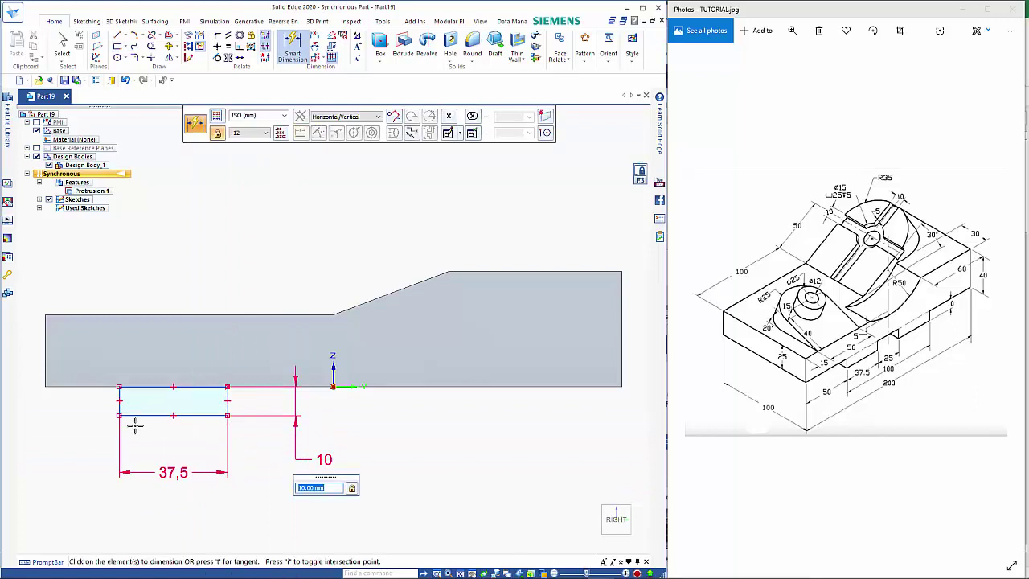
left_click(119, 394)
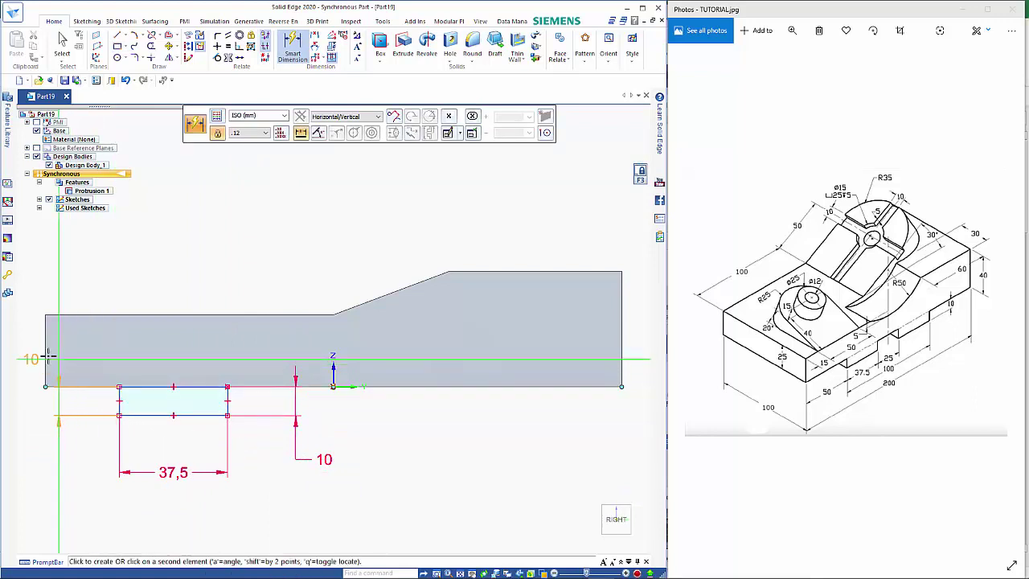
left_click(45, 365)
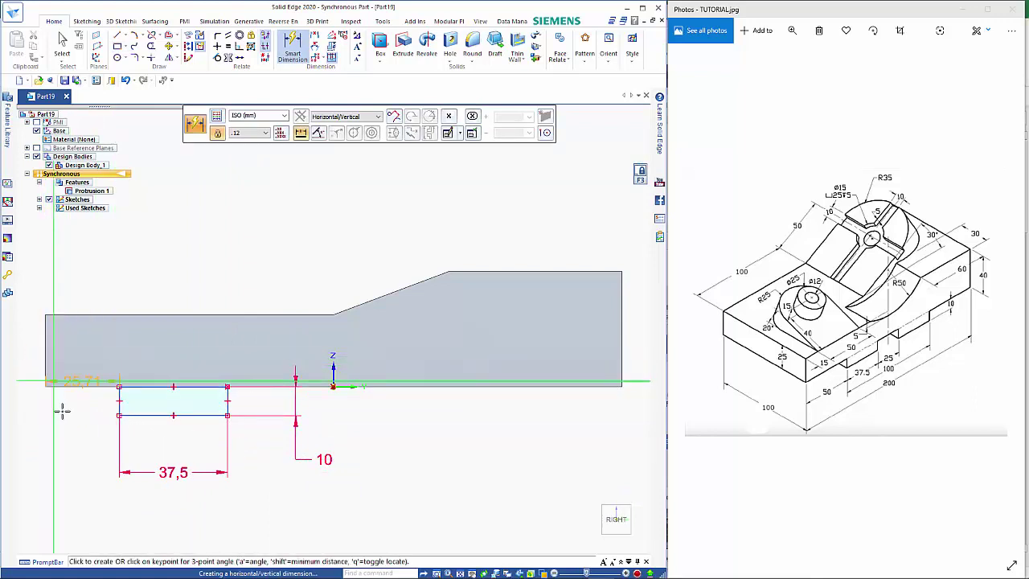
left_click(84, 508)
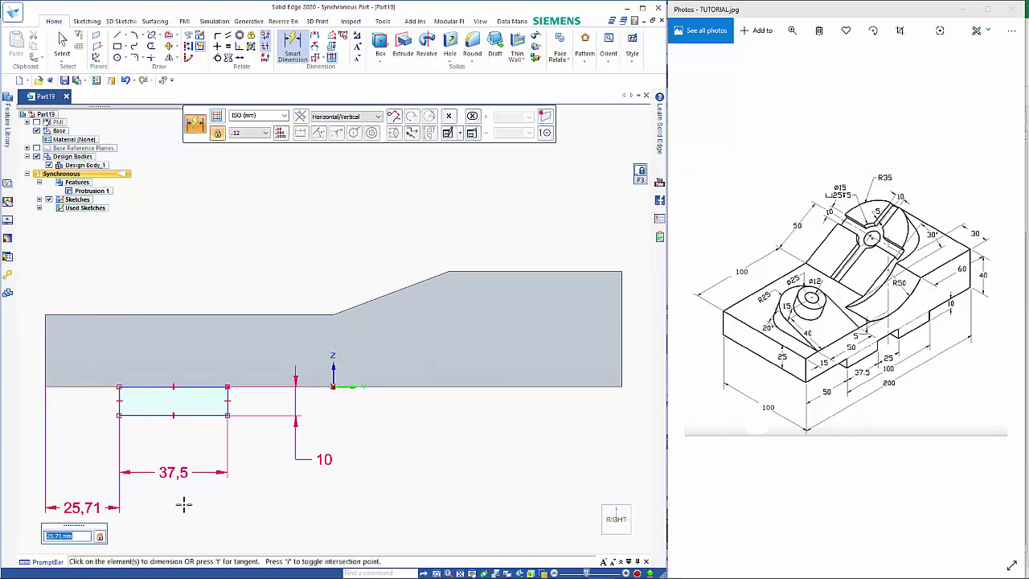
type("50")
key("Return")
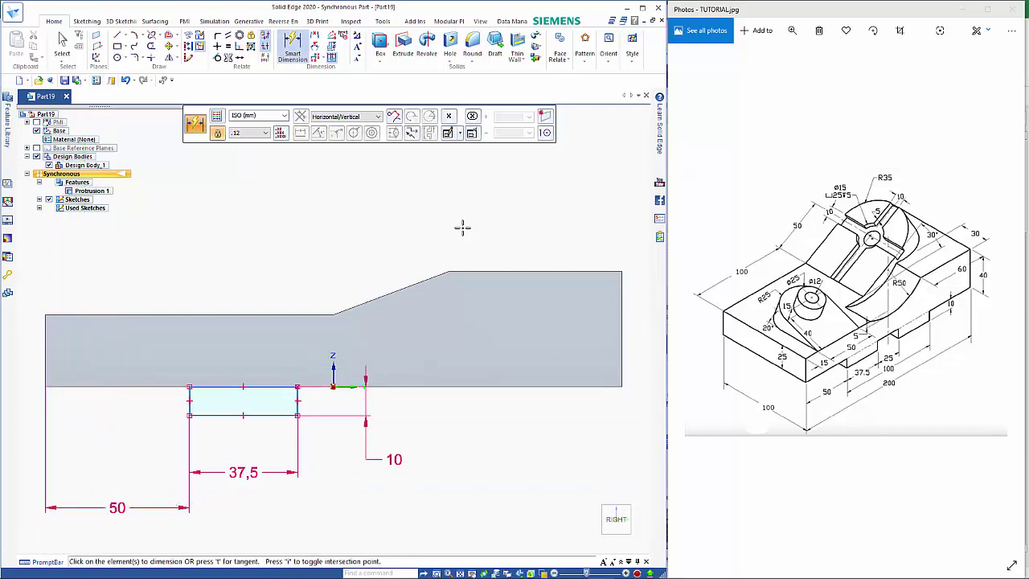
Extrude the rectangle one-sided to the block's far corner, snapping to all keypoints, forming Protrusion 2
middle_click_drag(462, 228, 505, 256)
key("Escape")
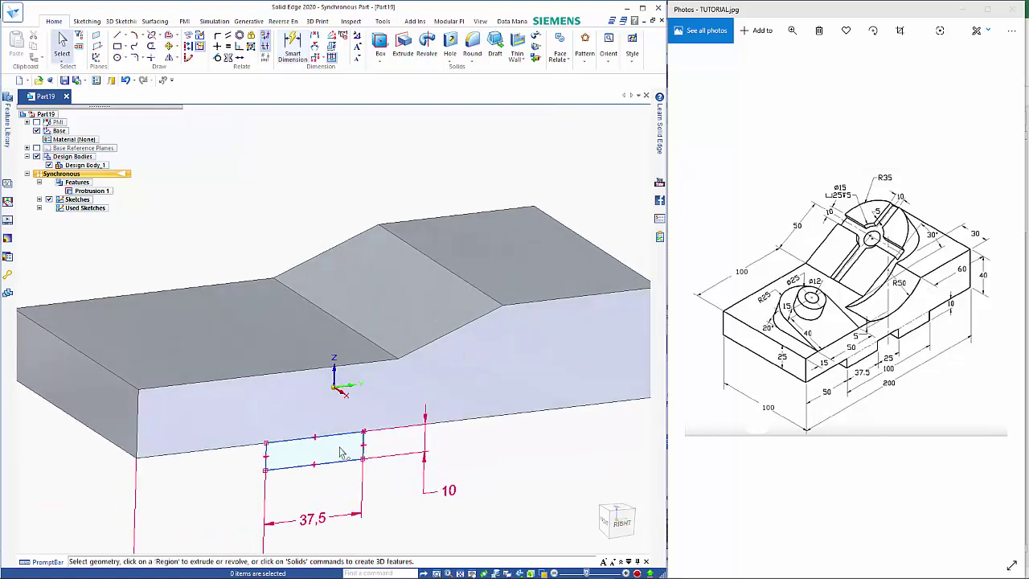
left_click(345, 453)
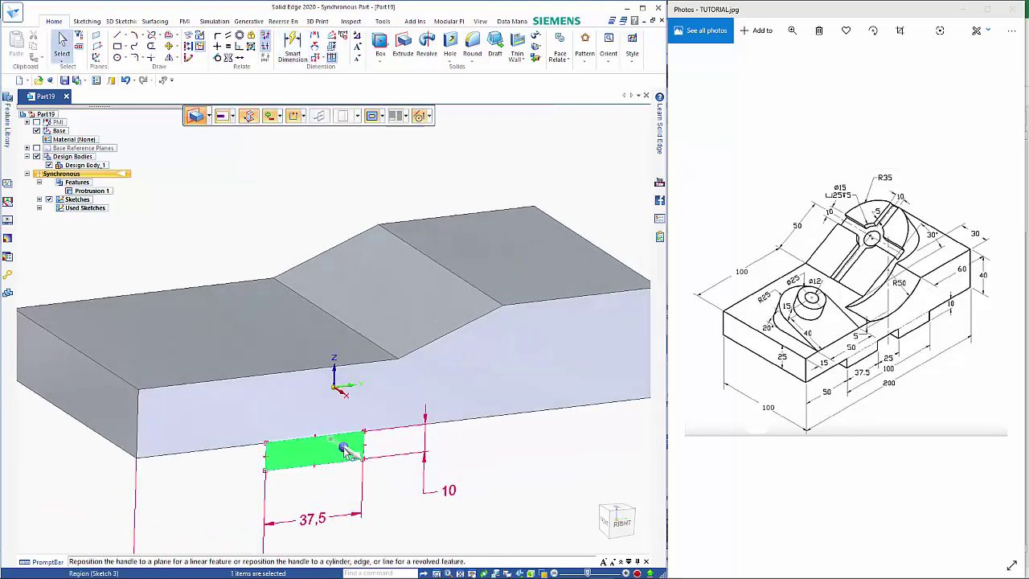
left_click(358, 457)
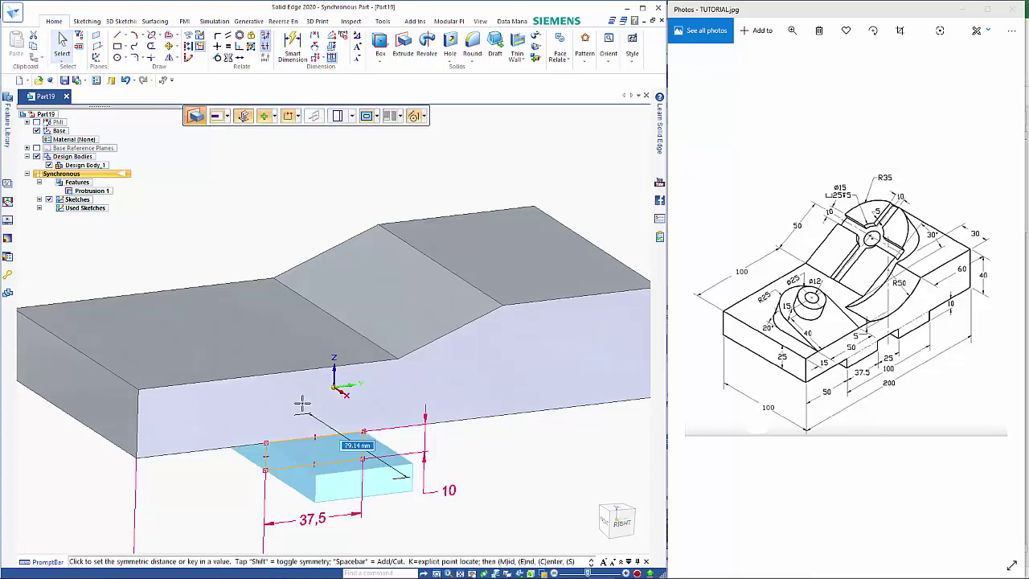
key("shift")
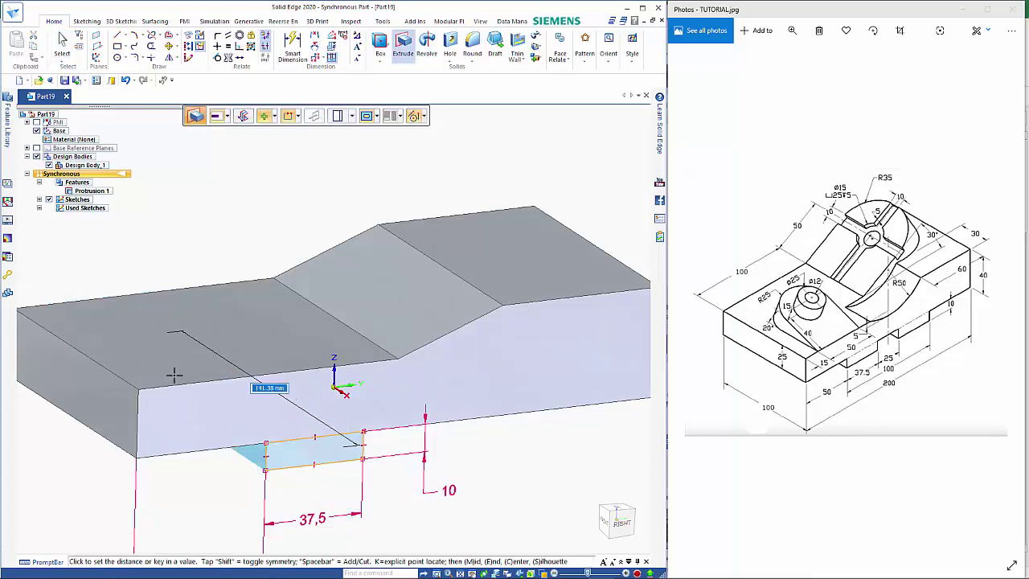
scroll(231, 374, "down", 1)
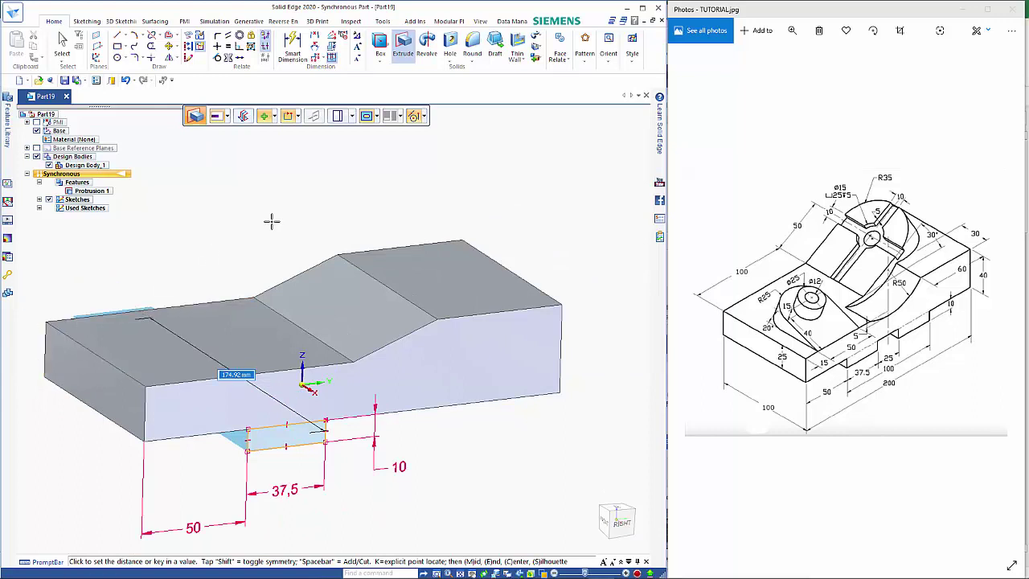
left_click(424, 118)
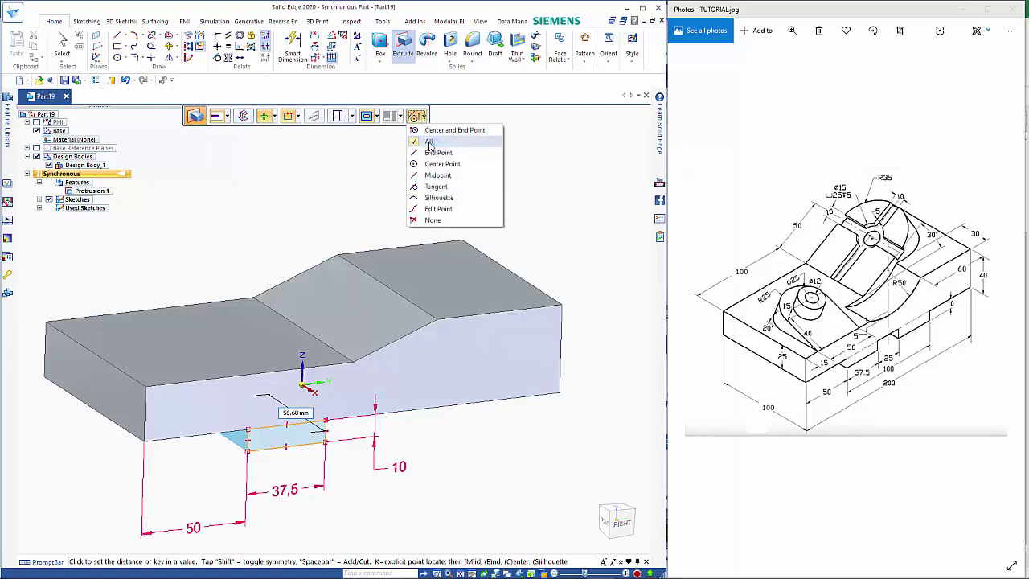
left_click(429, 142)
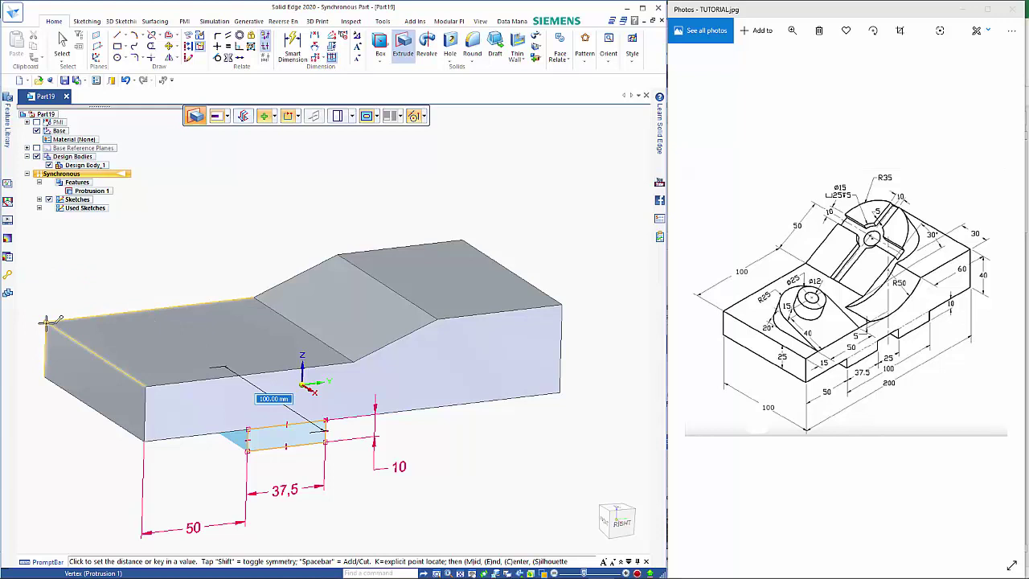
left_click(47, 322)
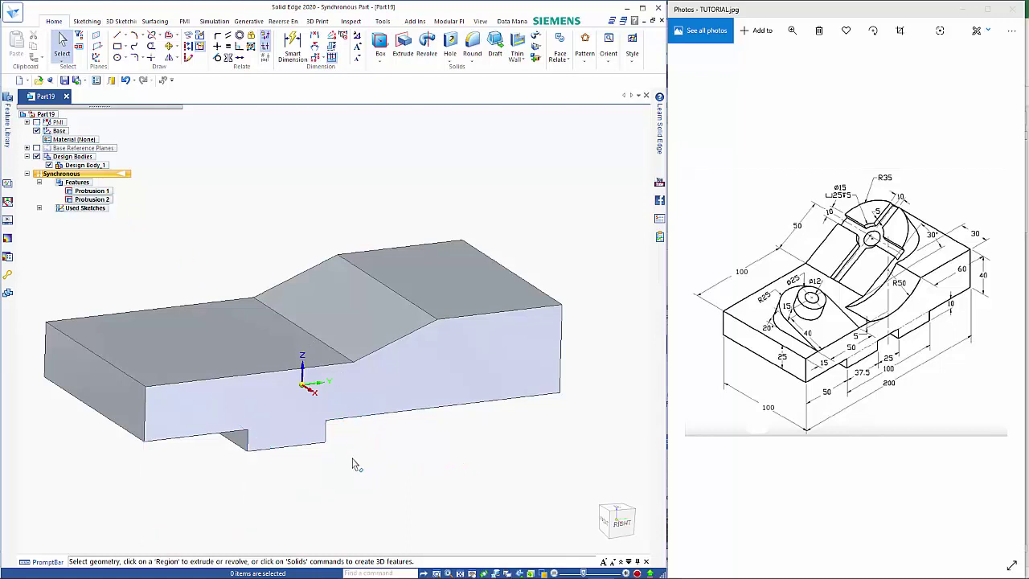
Box-select the lower step's faces and move them along an axis
middle_click_drag(418, 418, 362, 421)
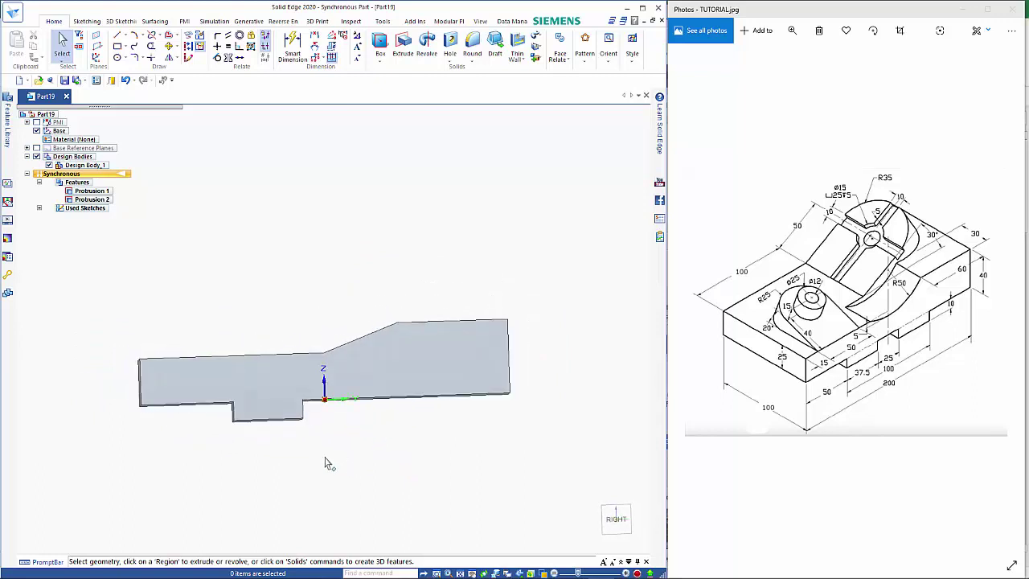
left_click_drag(304, 419, 221, 391)
middle_click_drag(408, 468, 381, 489)
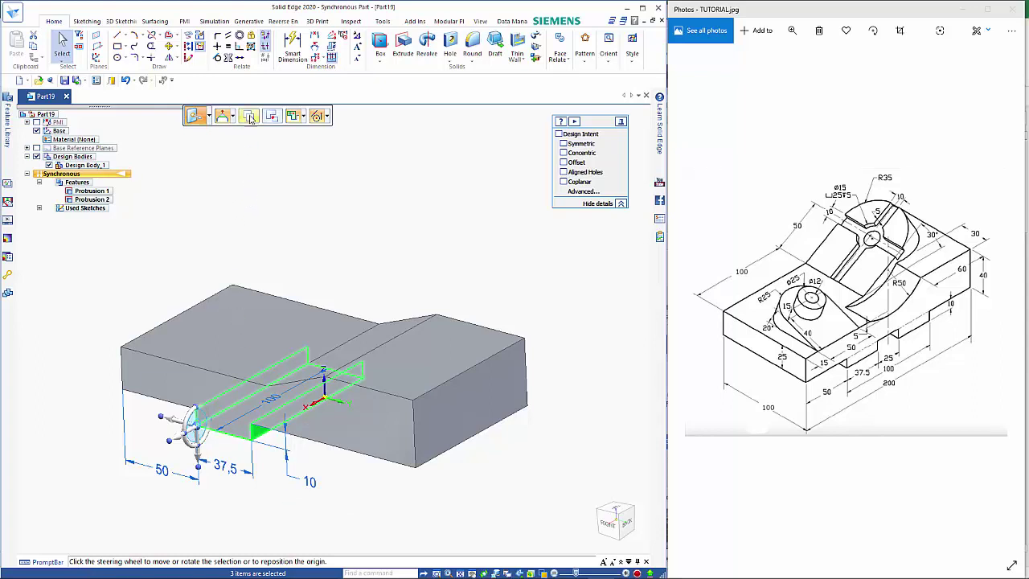
left_click(173, 421)
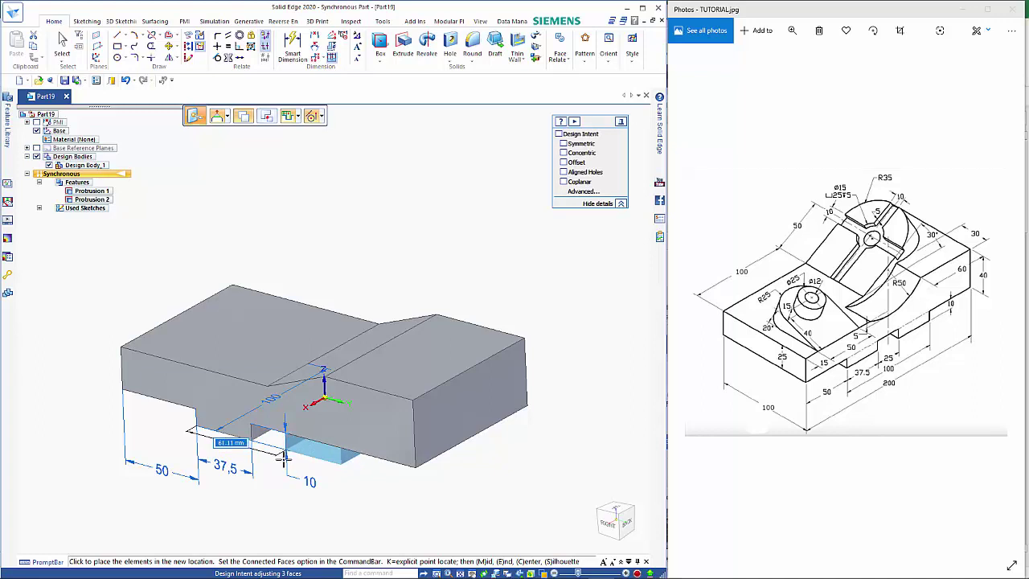
left_click(283, 456)
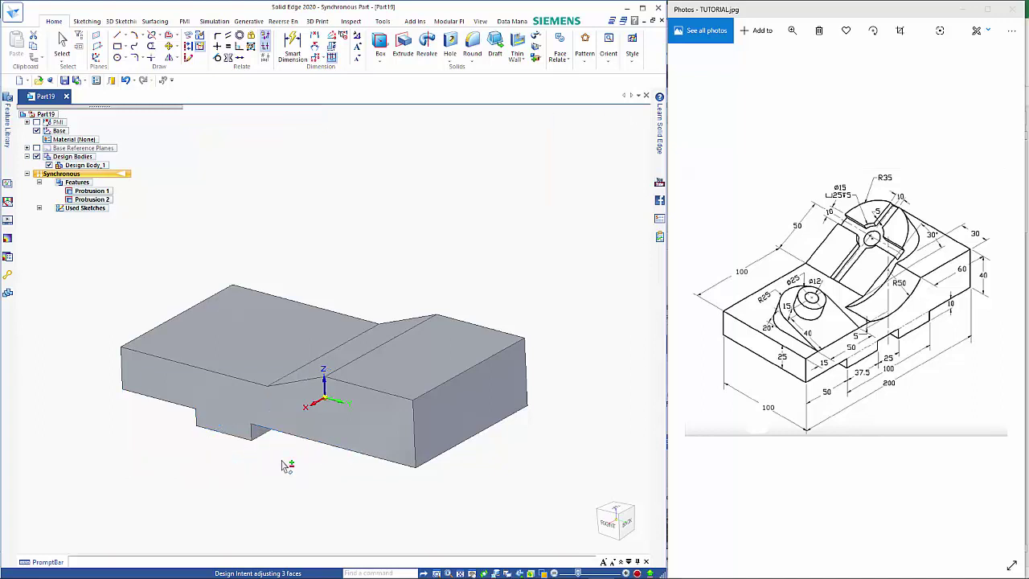
Add the front and top faces to the selection and move the notch faces, creating Face Set 2
left_click_drag(283, 464, 194, 427)
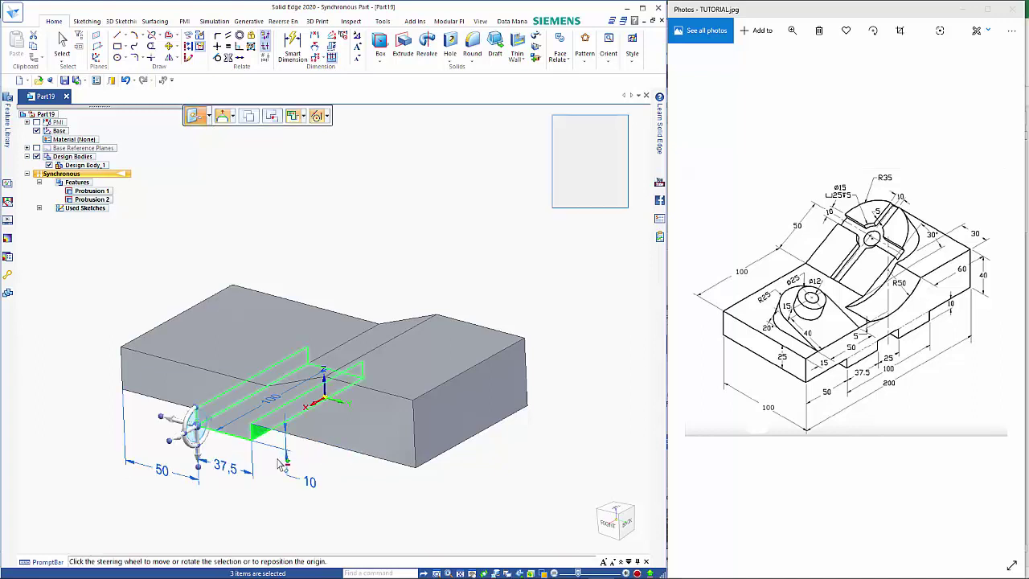
left_click(188, 381, "ctrl")
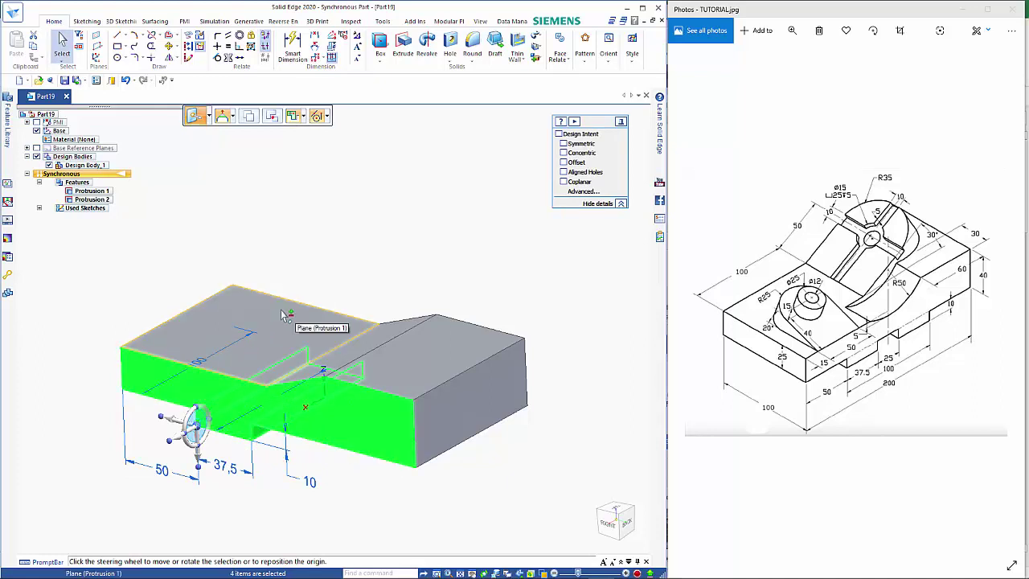
right_click(286, 315)
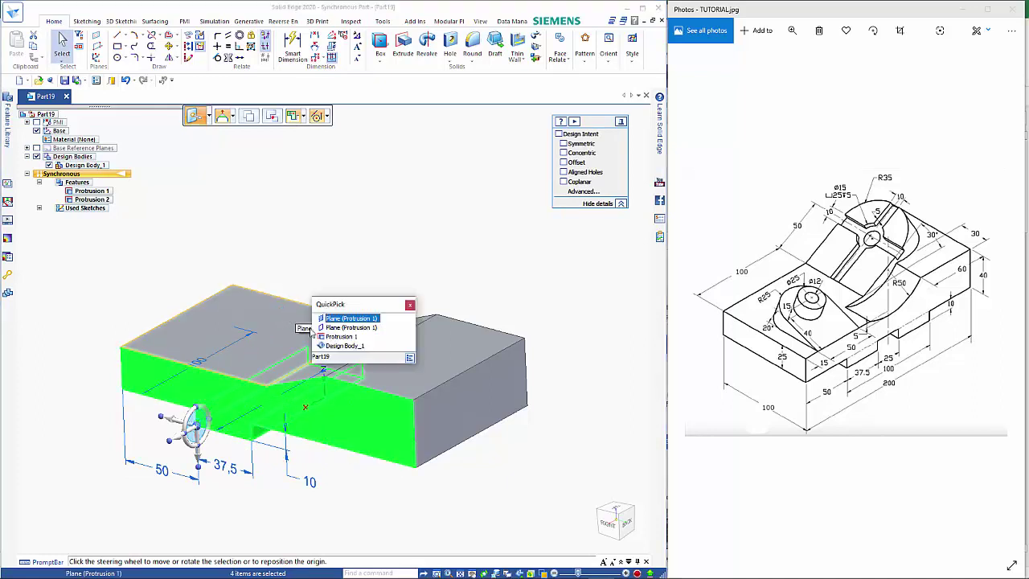
left_click(344, 327)
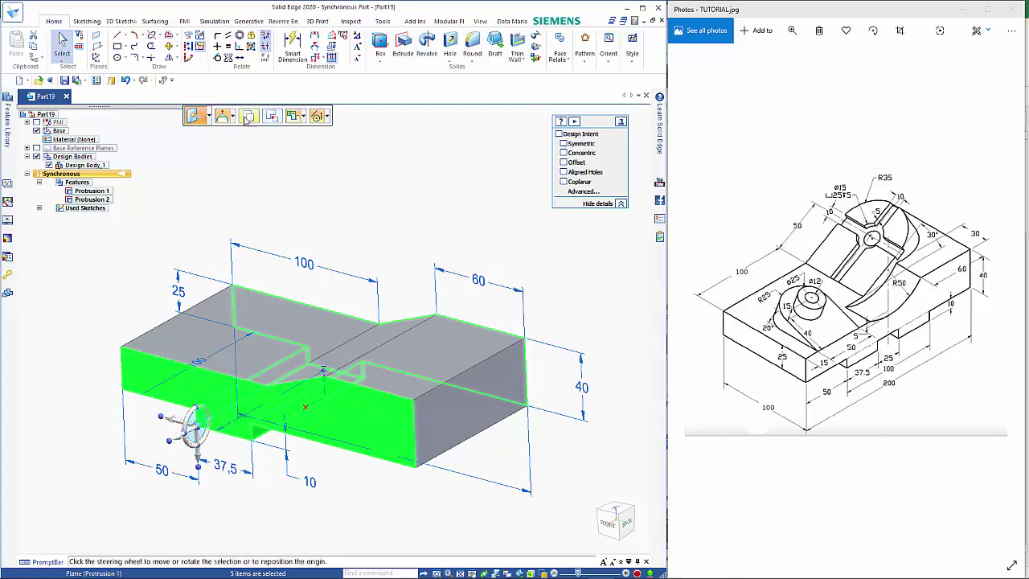
left_click(179, 421)
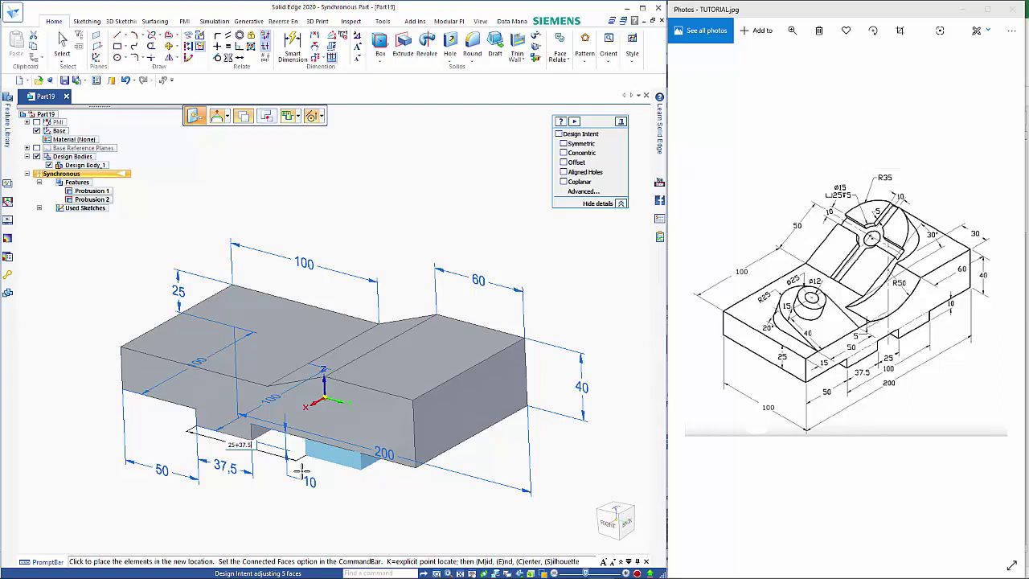
left_click(303, 473)
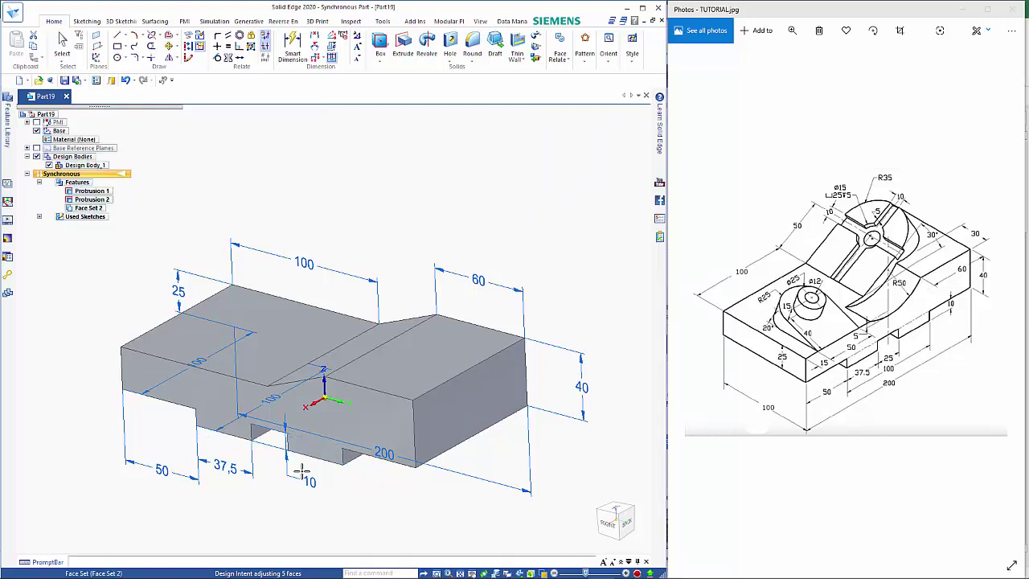
key("Escape")
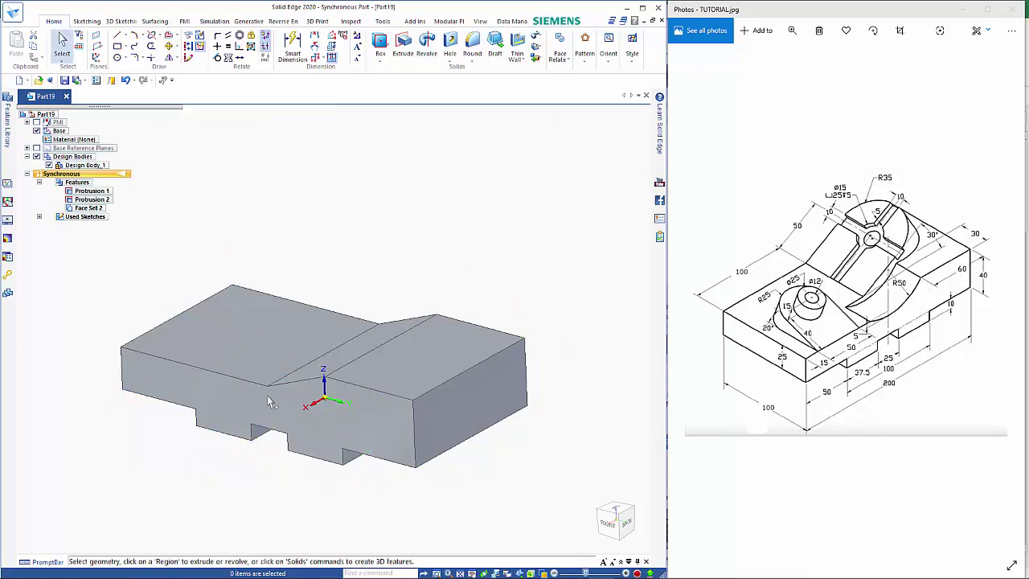
Lock the lower top face and draw a 40 mm vertical line from its bottom edge
middle_click_drag(230, 494, 348, 491)
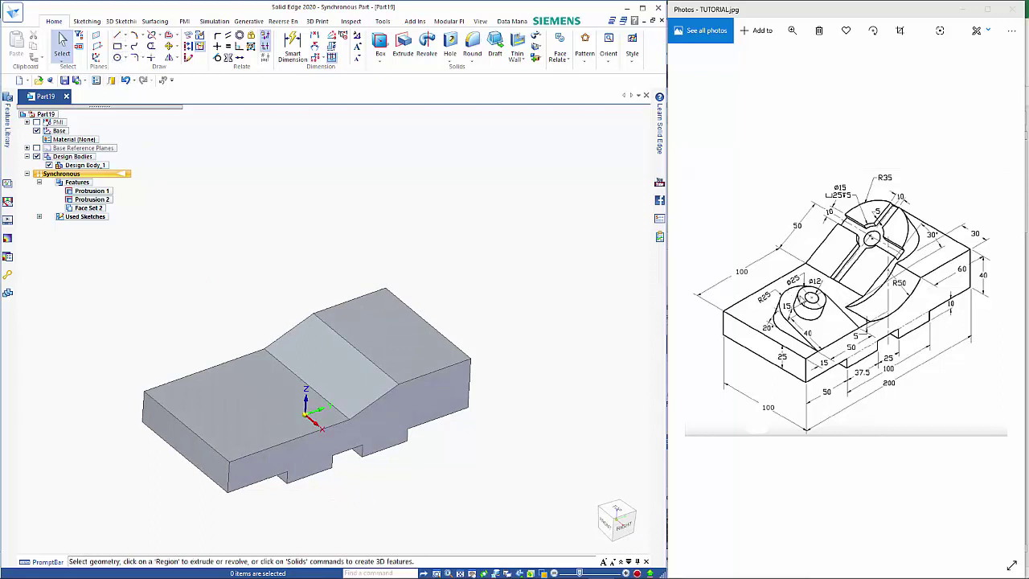
left_click(116, 37)
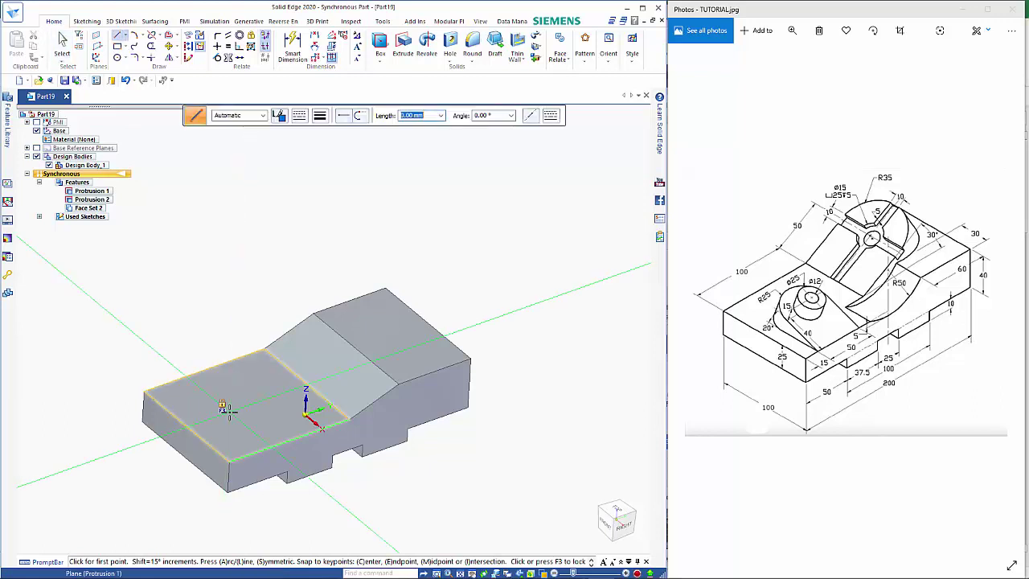
key("F3")
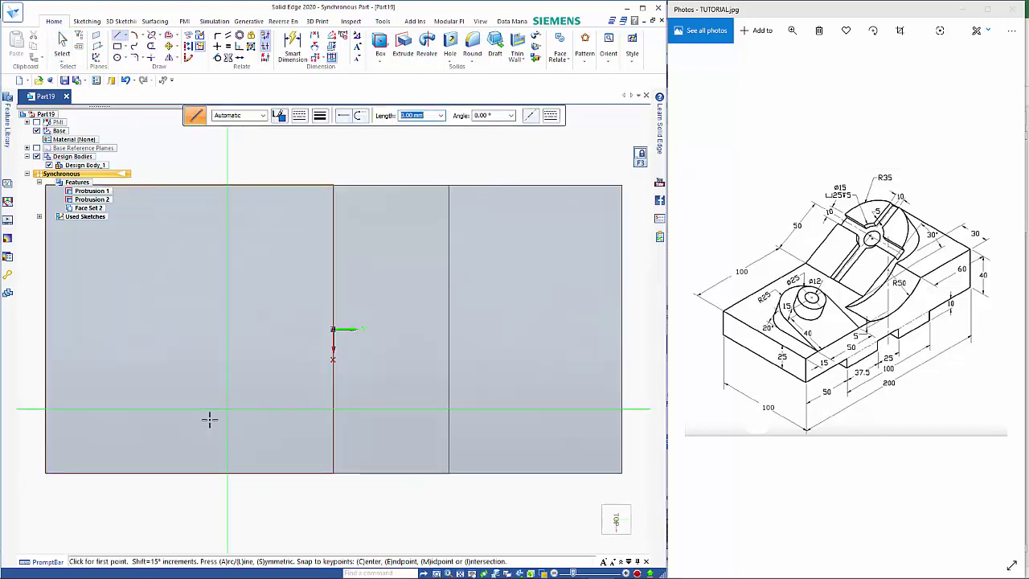
left_click(99, 472)
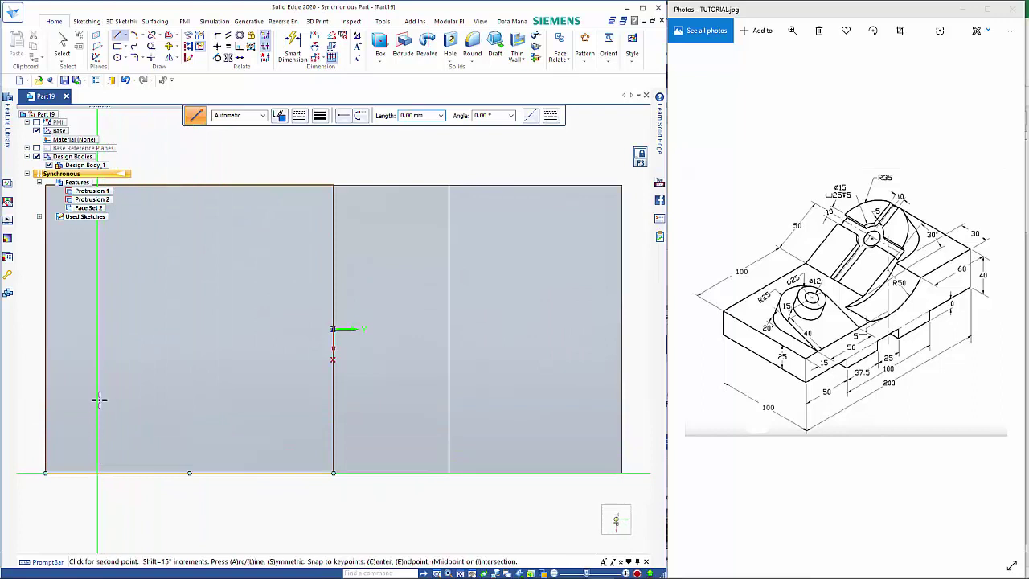
type("40")
key("Tab")
left_click(100, 360)
Add a 25 mm radius half-circle arc and close the profile with lines along the base
key("a")
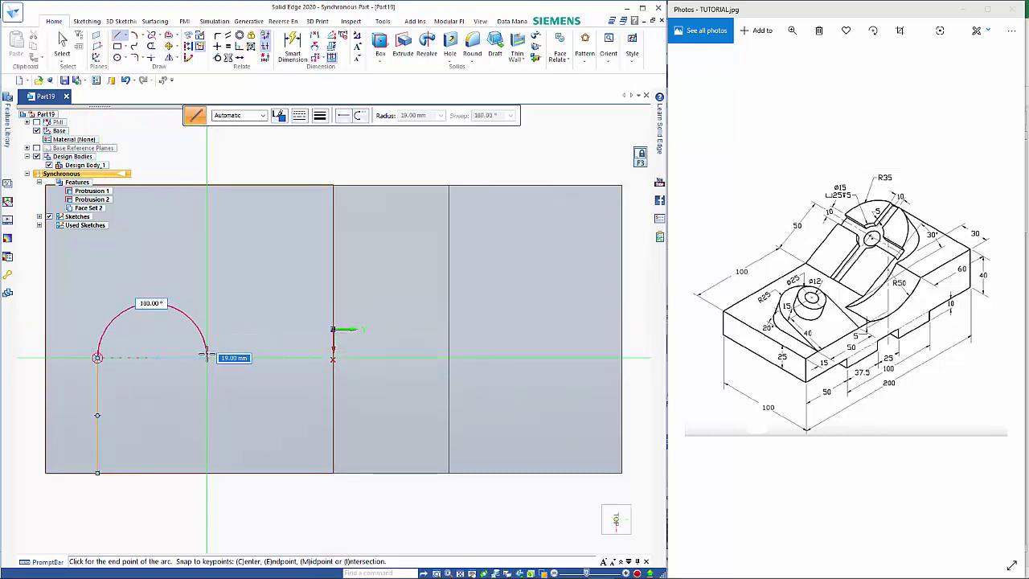
type("25")
key("Tab")
key("Return")
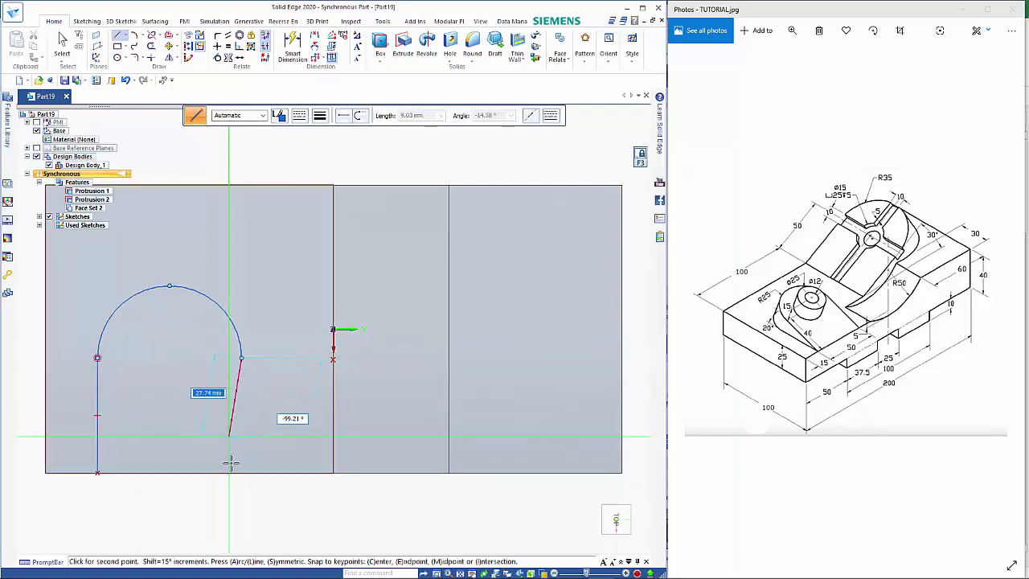
left_click(241, 474)
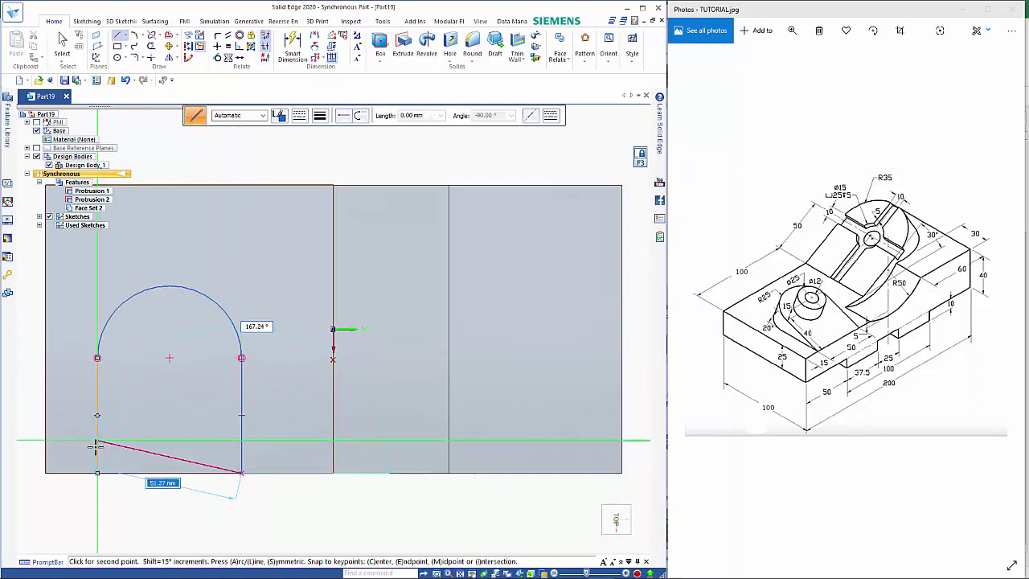
left_click(96, 473)
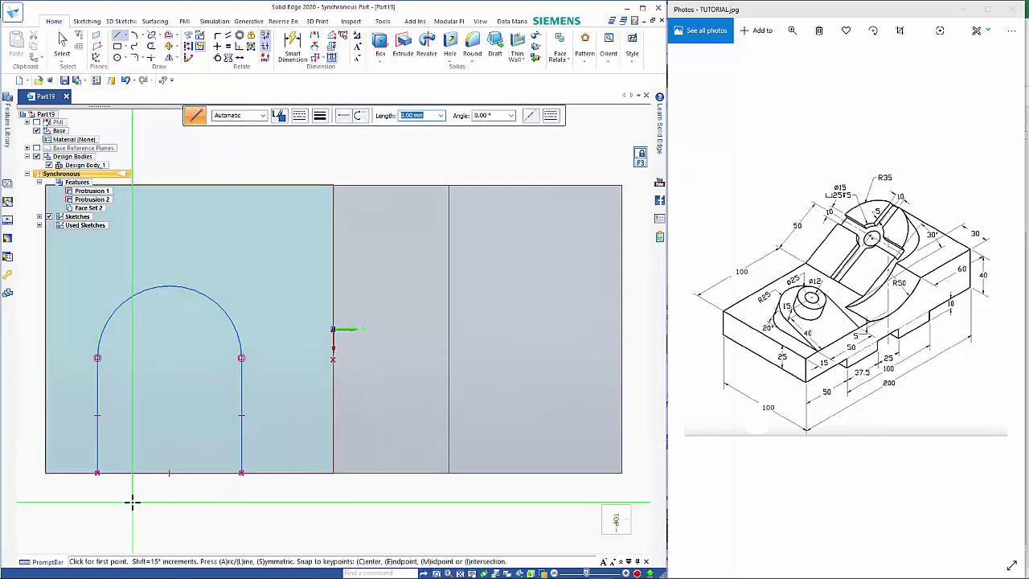
key("Escape")
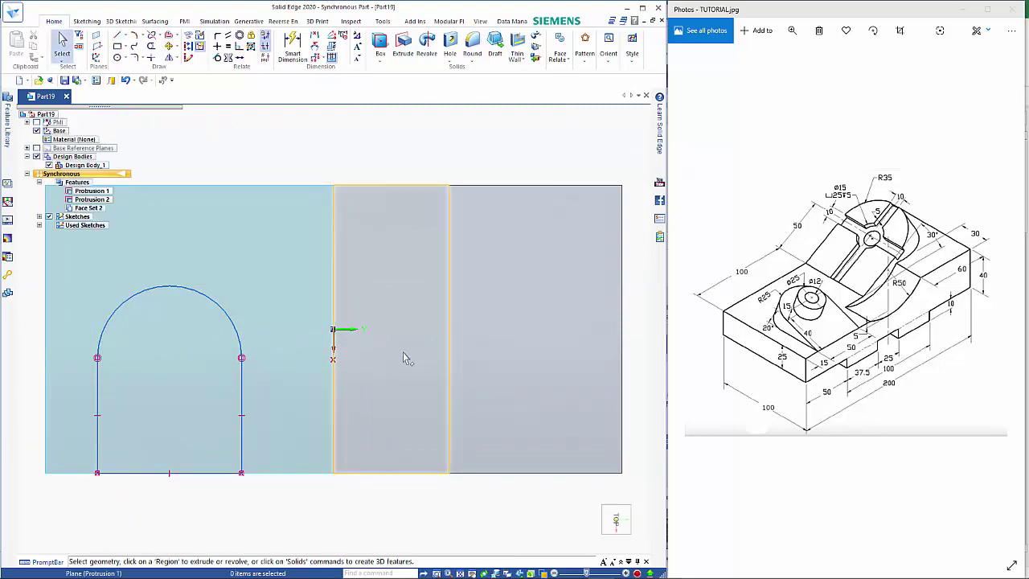
Rotate Sketch 5 by 20° about its front edge
mouse_move(404, 356)
middle_mouse_down()
mouse_move(432, 266)
mouse_move(517, 230)
mouse_move(510, 299)
mouse_move(475, 297)
middle_mouse_up()
left_click(39, 217)
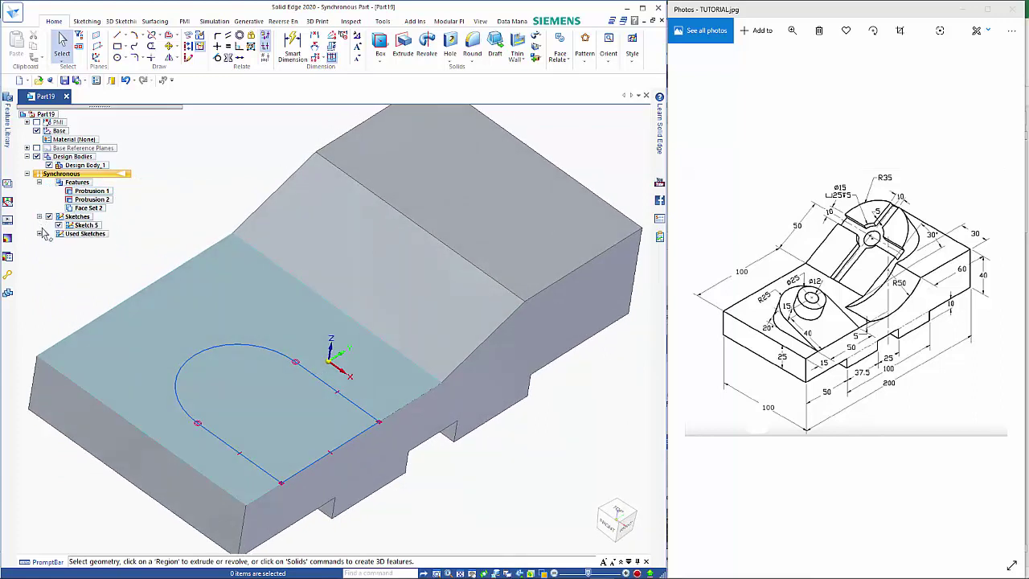
left_click(85, 225)
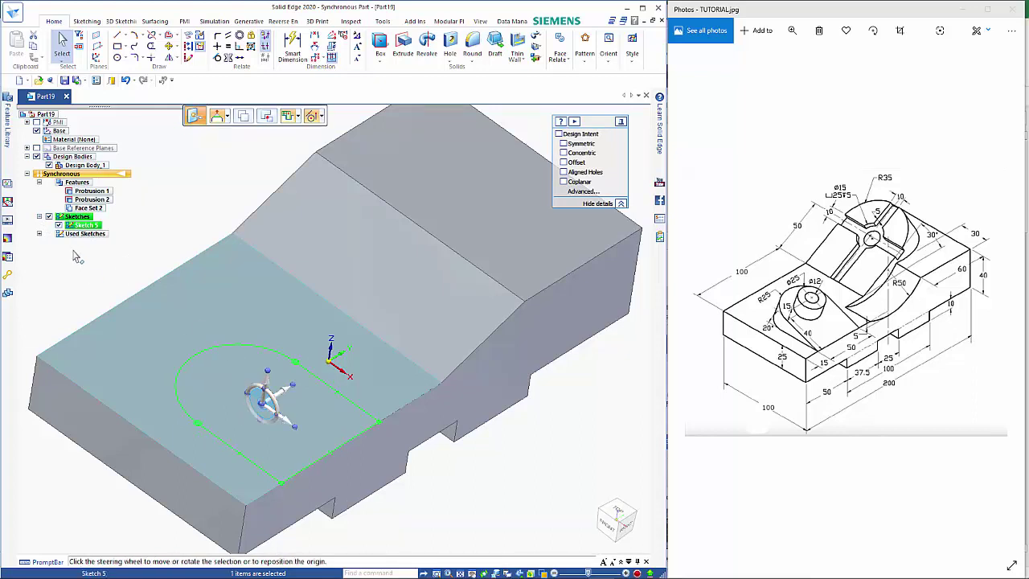
left_click(265, 407)
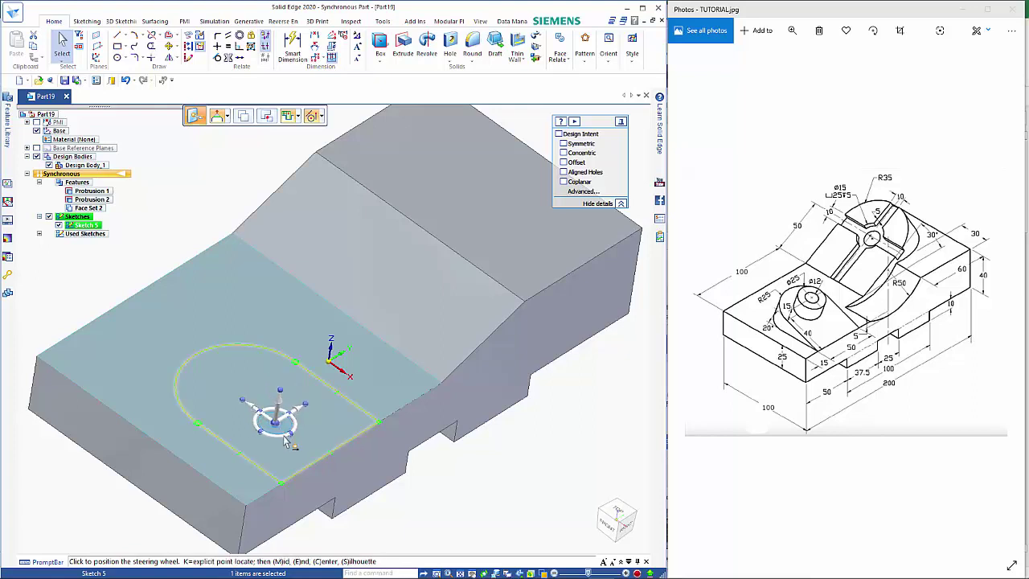
left_click(315, 473)
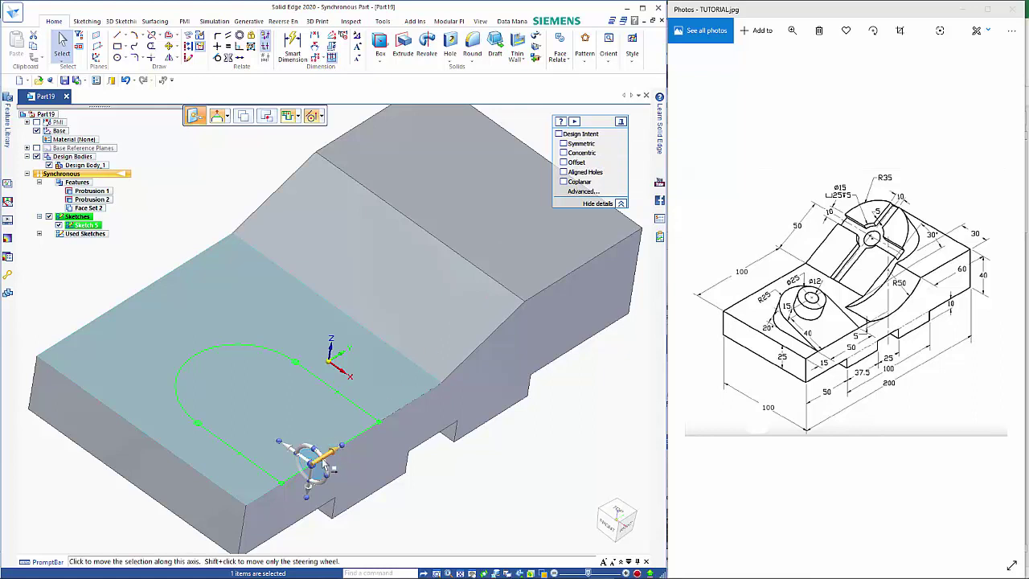
left_click(313, 462)
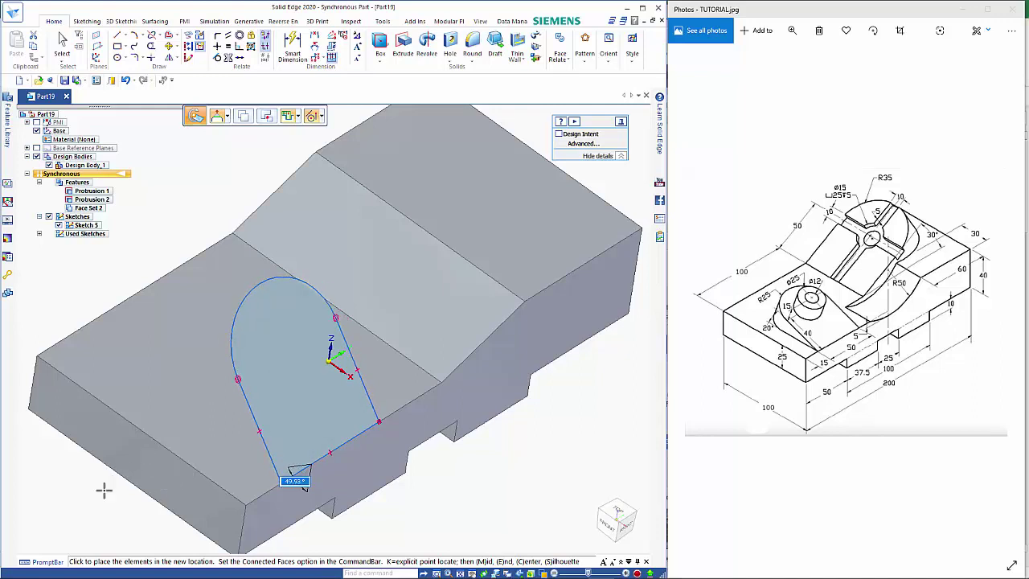
type("20")
key("Return")
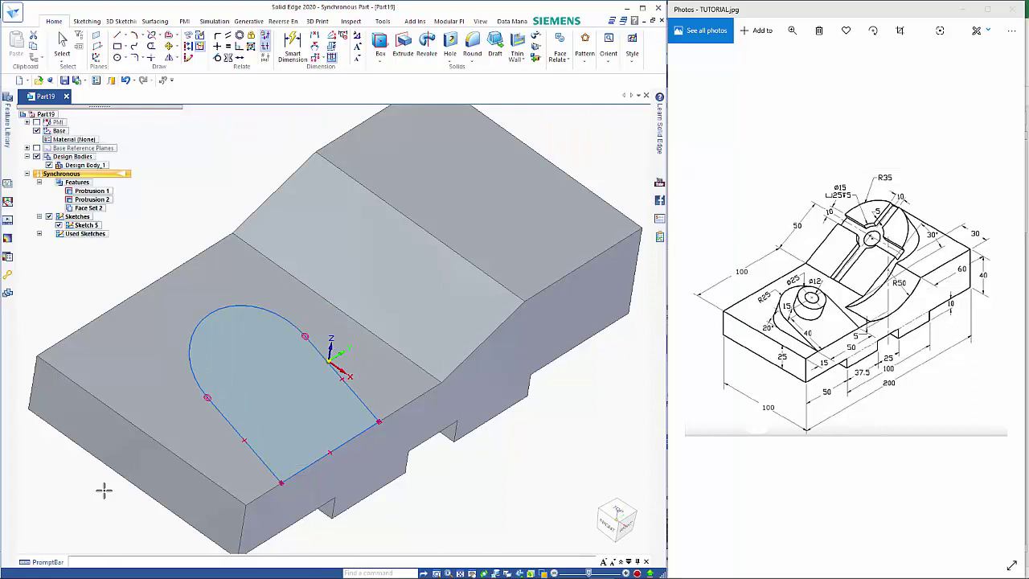
Extrude the arched sketch region with a Through Next extent as Protrusion 3
key("Escape")
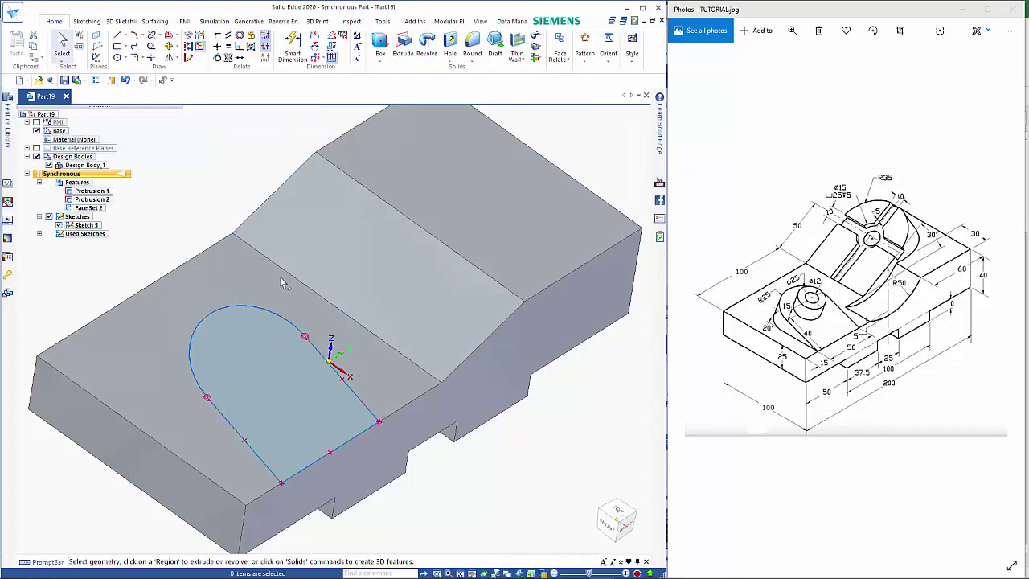
left_click(404, 45)
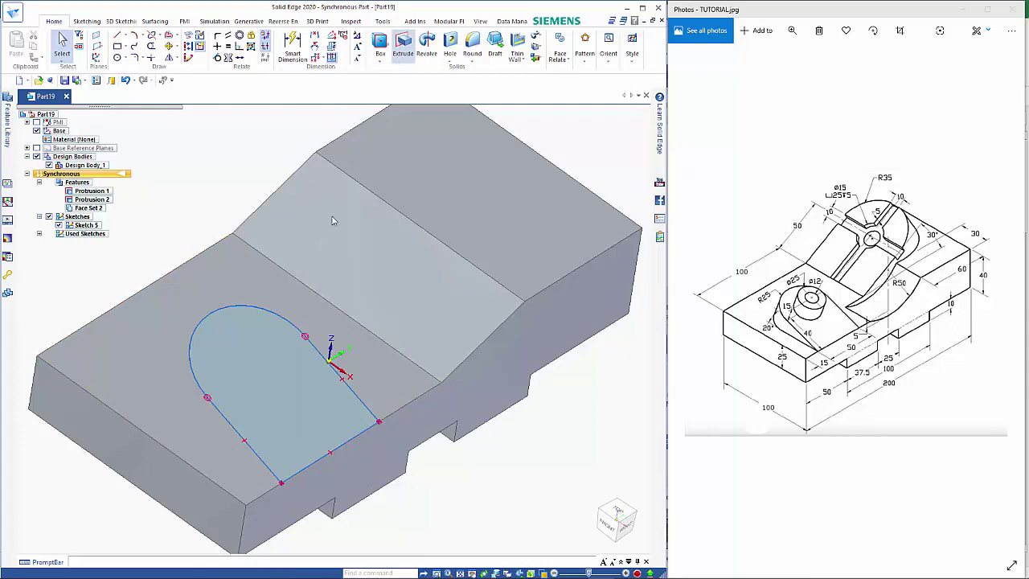
left_click(253, 338)
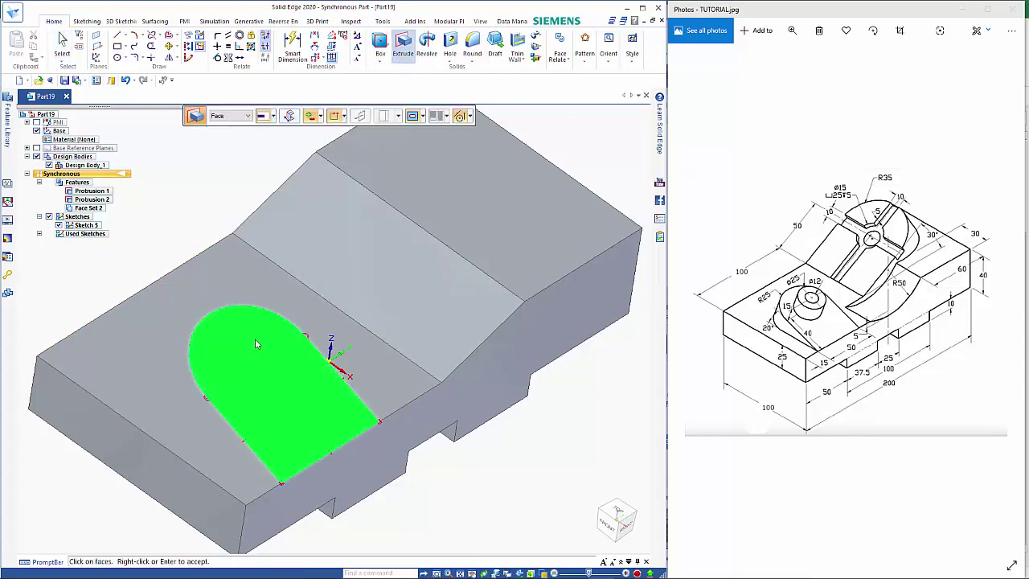
right_click(183, 216)
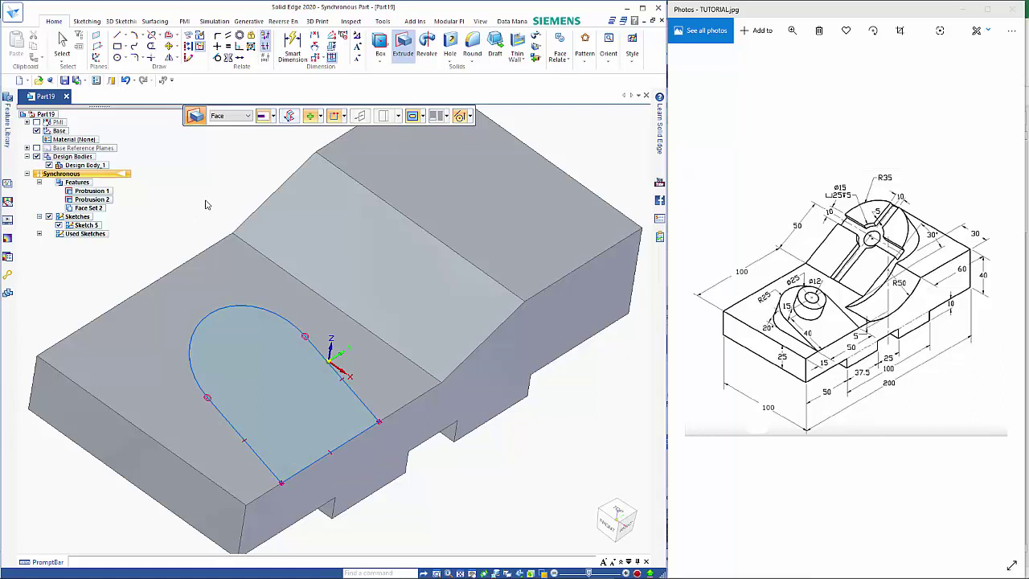
left_click(273, 116)
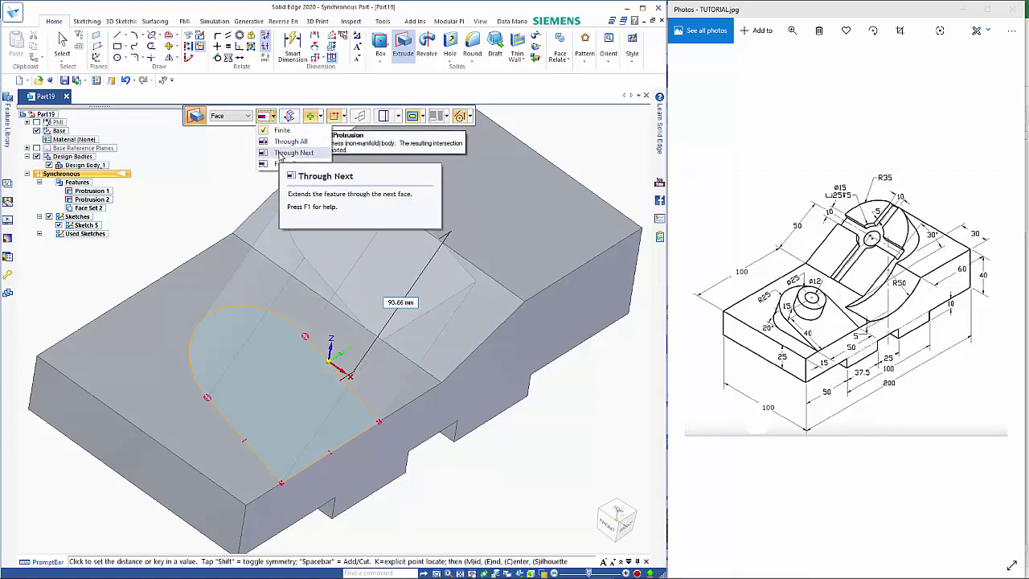
left_click(283, 153)
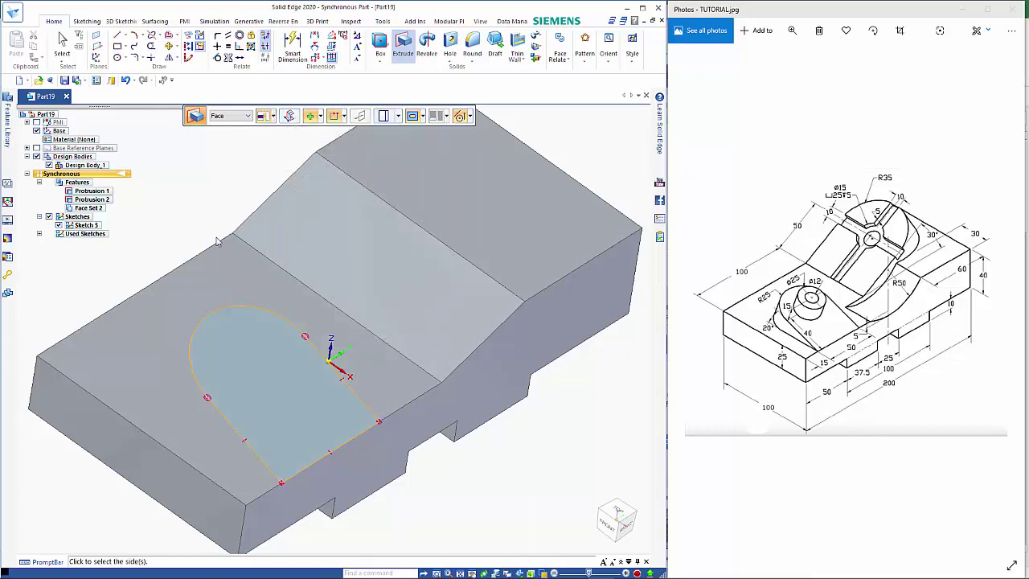
left_click(95, 515)
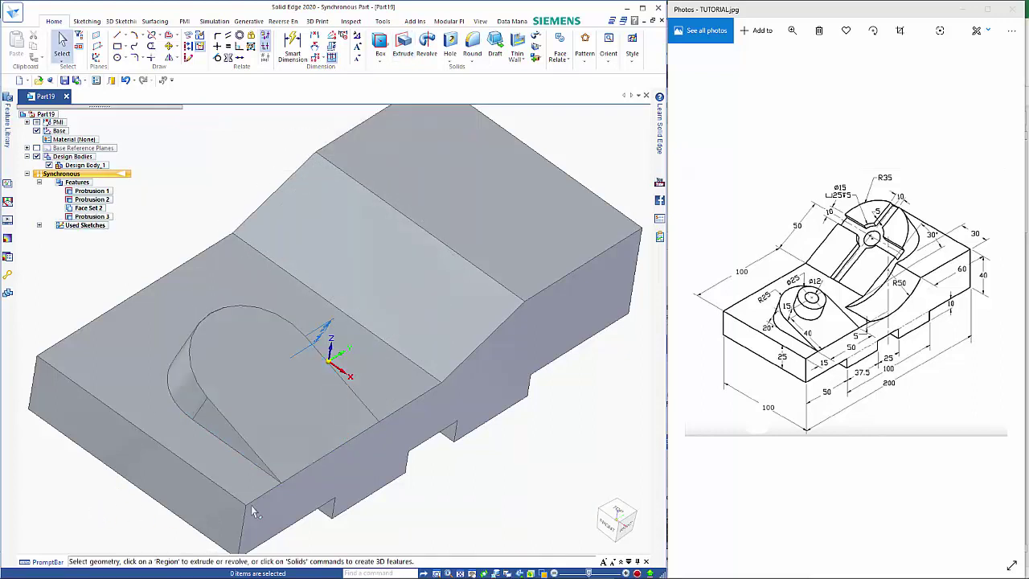
Draw concentric 25 mm and 12 mm diameter circles at the centre of the lug's arched face
middle_click_drag(291, 490, 161, 515)
scroll(127, 519, "down", 2)
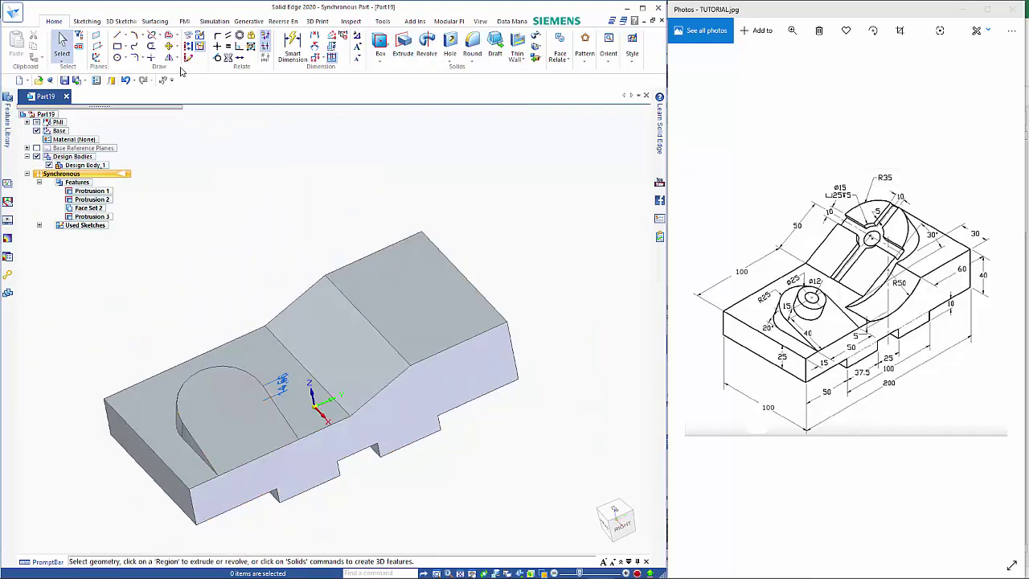
middle_click_drag(236, 393, 213, 189)
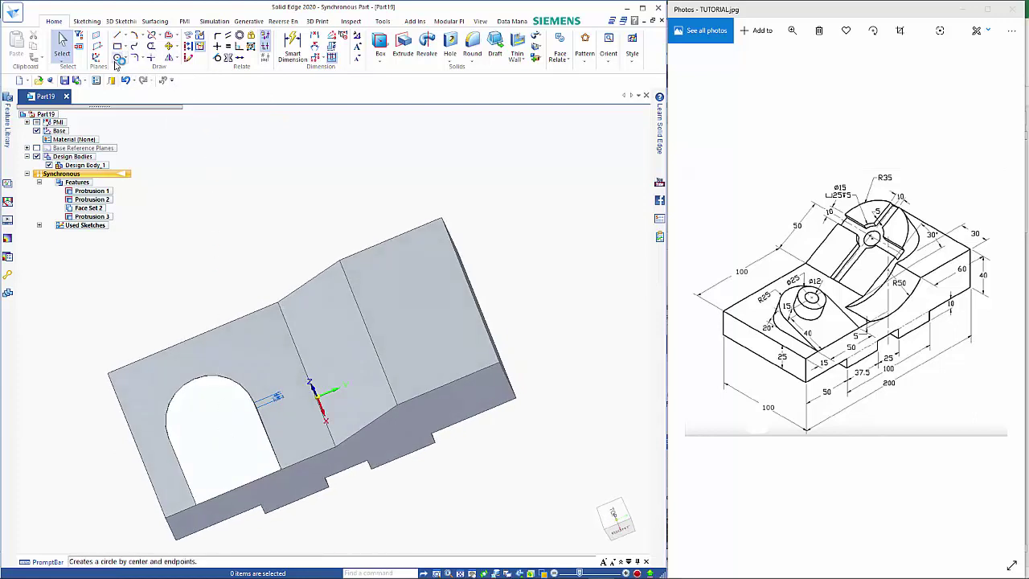
left_click(116, 63)
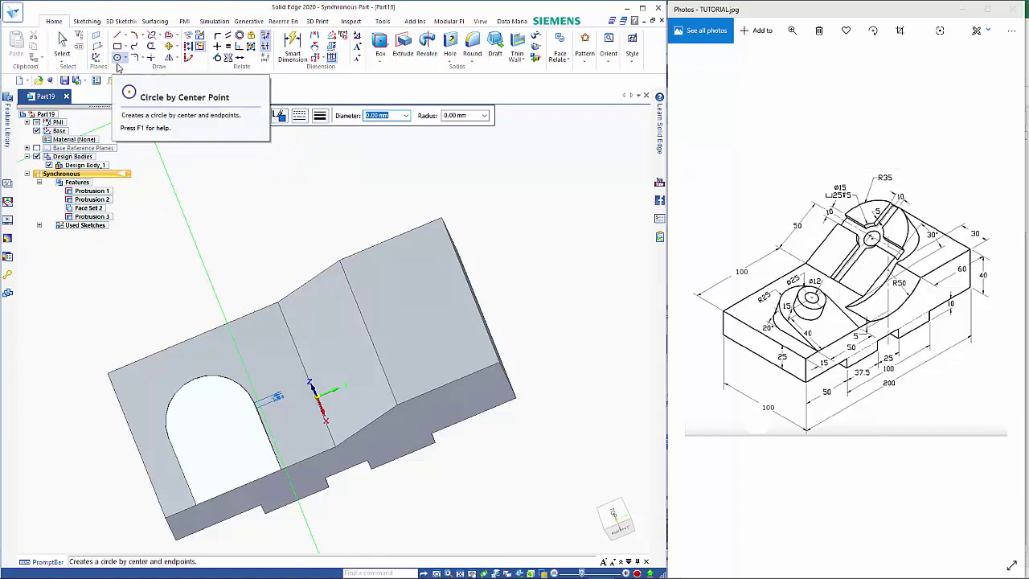
left_click(211, 419)
type("2")
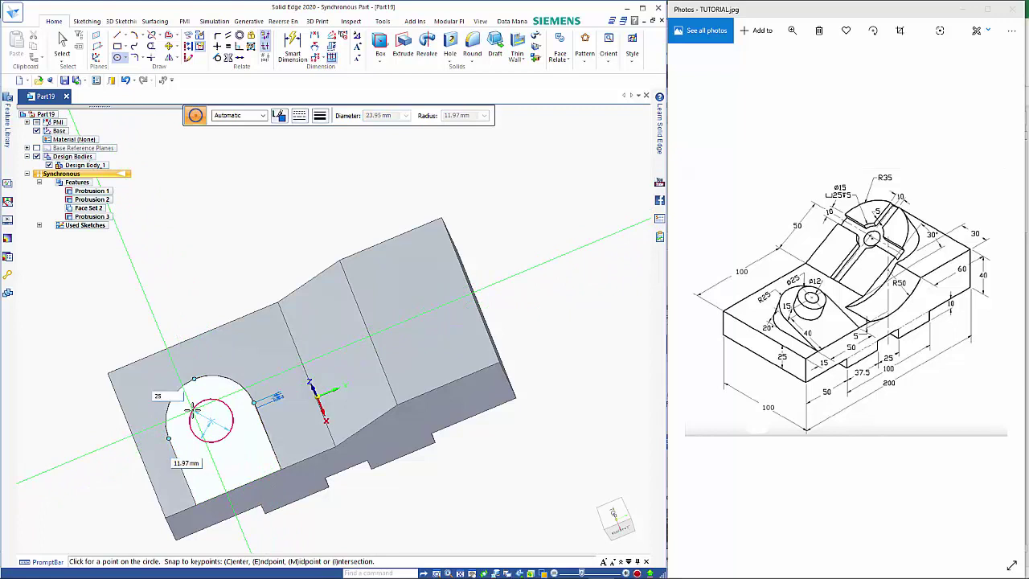
type("5")
key("Return")
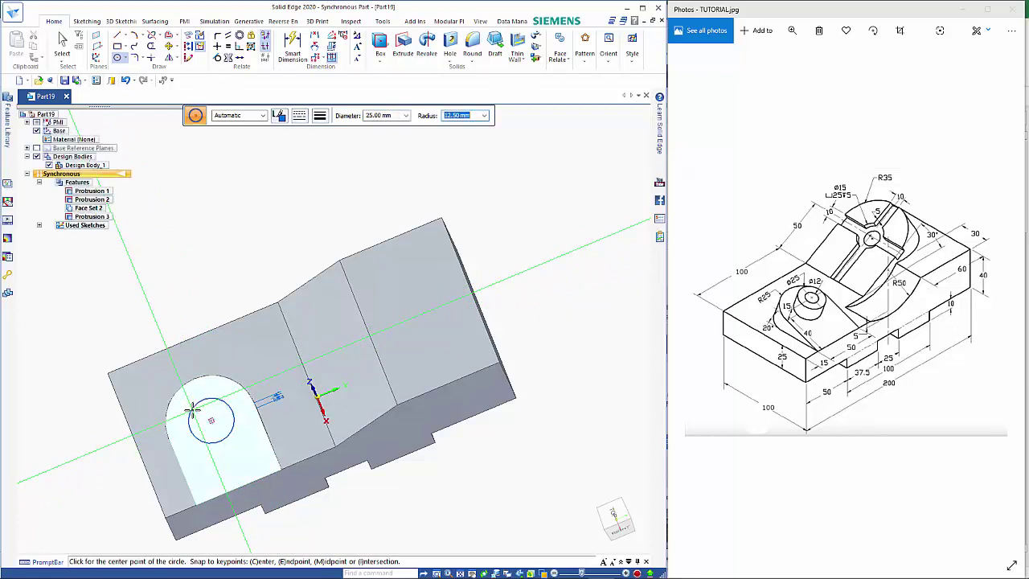
key("Tab")
type("12")
key("Return")
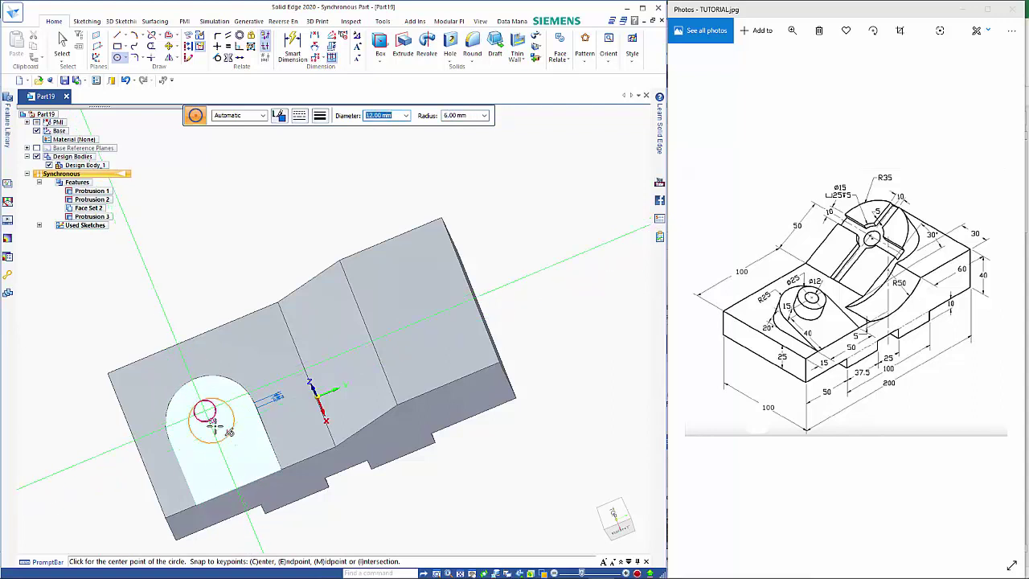
left_click(211, 420)
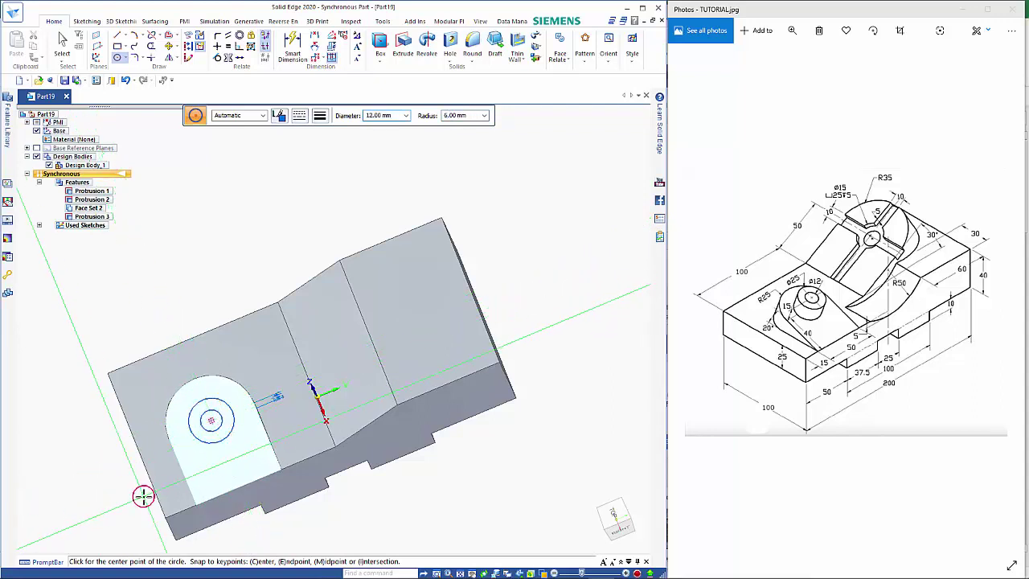
key("Escape")
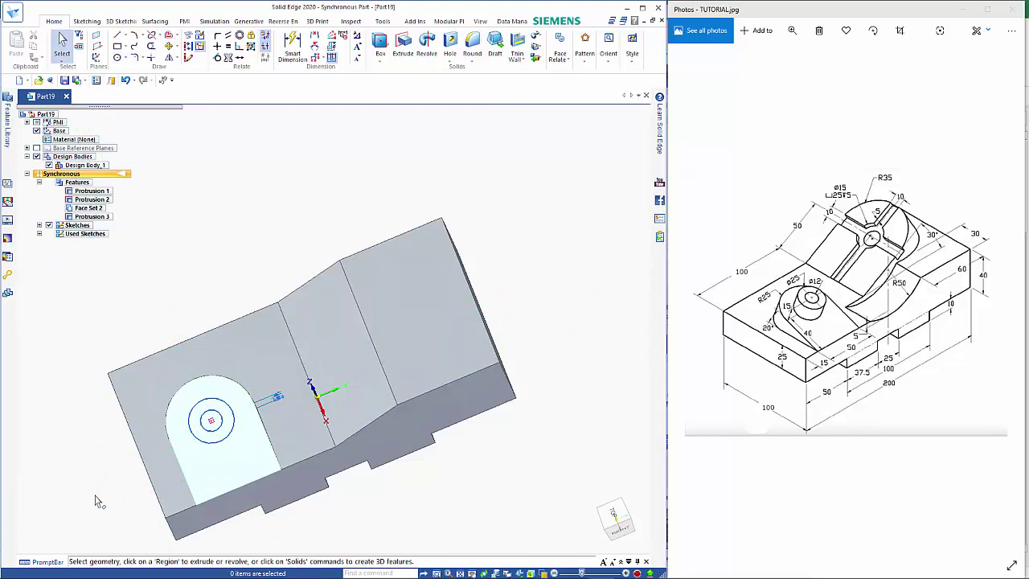
Extrude the ring between the 25 mm and 12 mm circles 15 mm upward as Protrusion 4
scroll(94, 501, "up", 5)
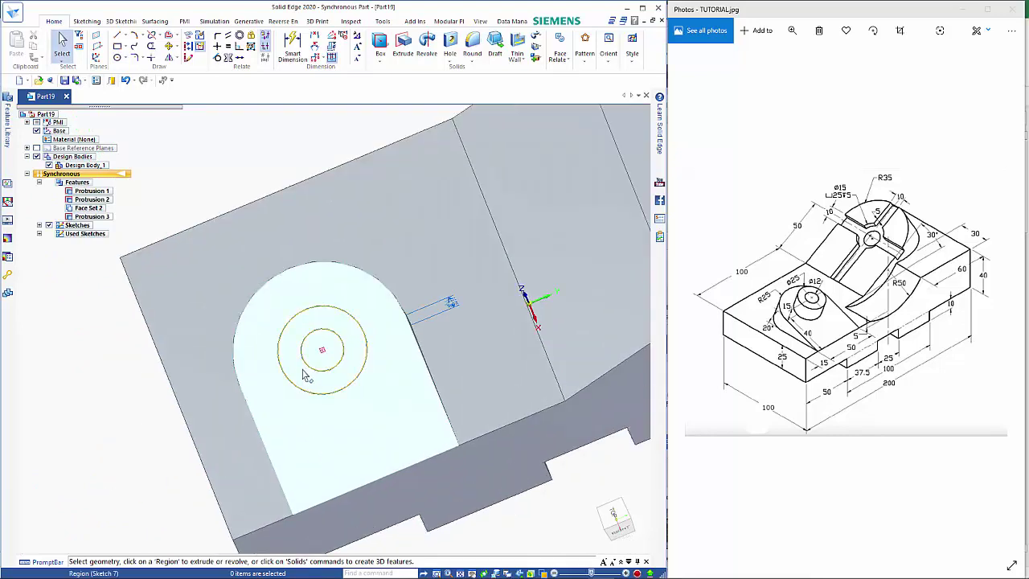
left_click(304, 376)
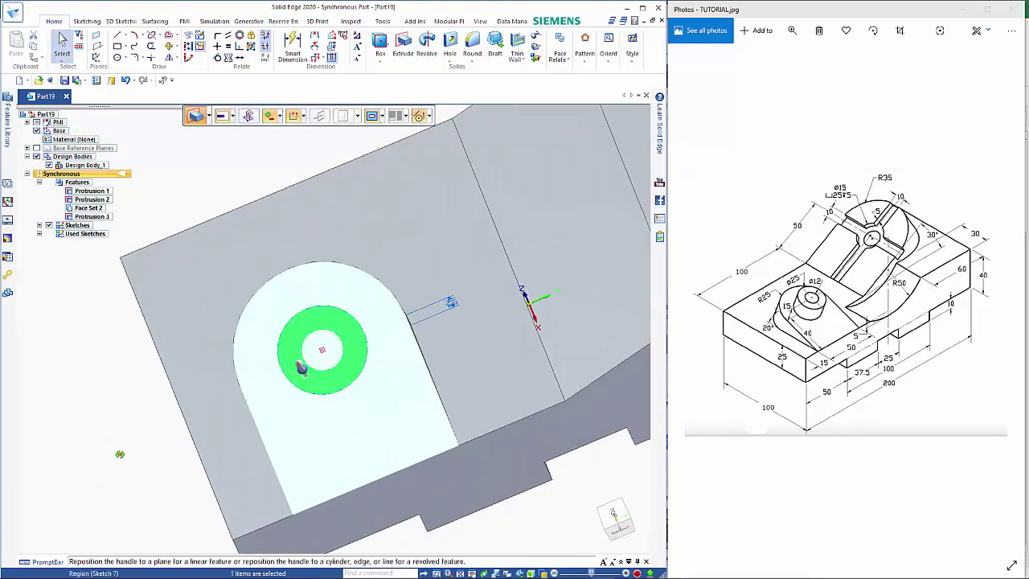
middle_click_drag(121, 454, 193, 386)
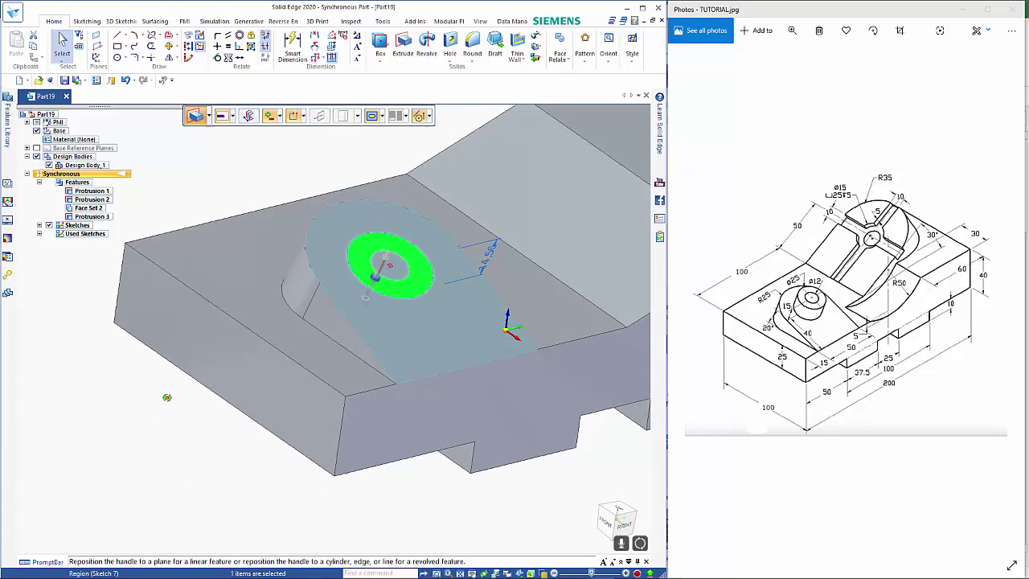
left_click(387, 268)
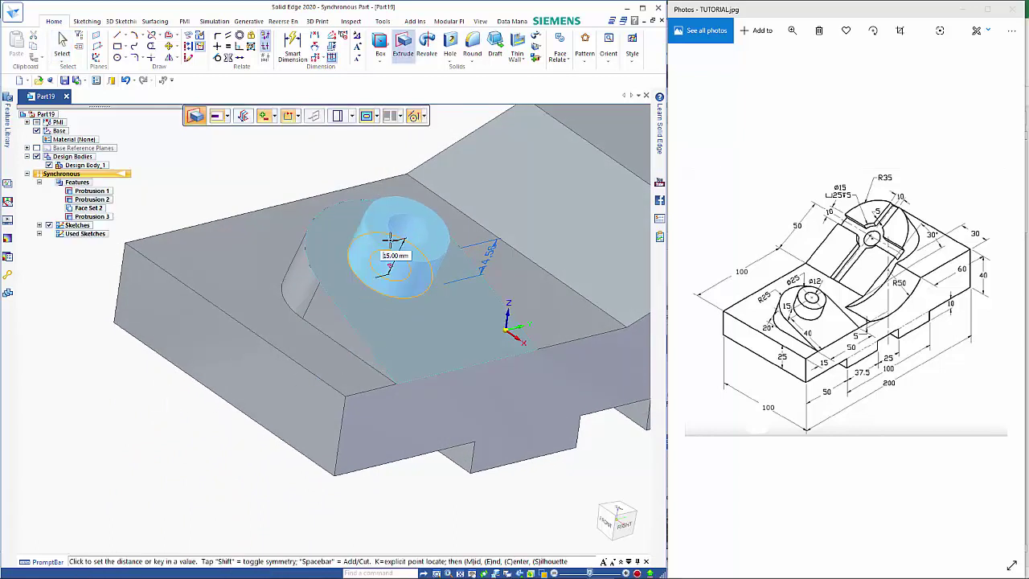
left_click(389, 241)
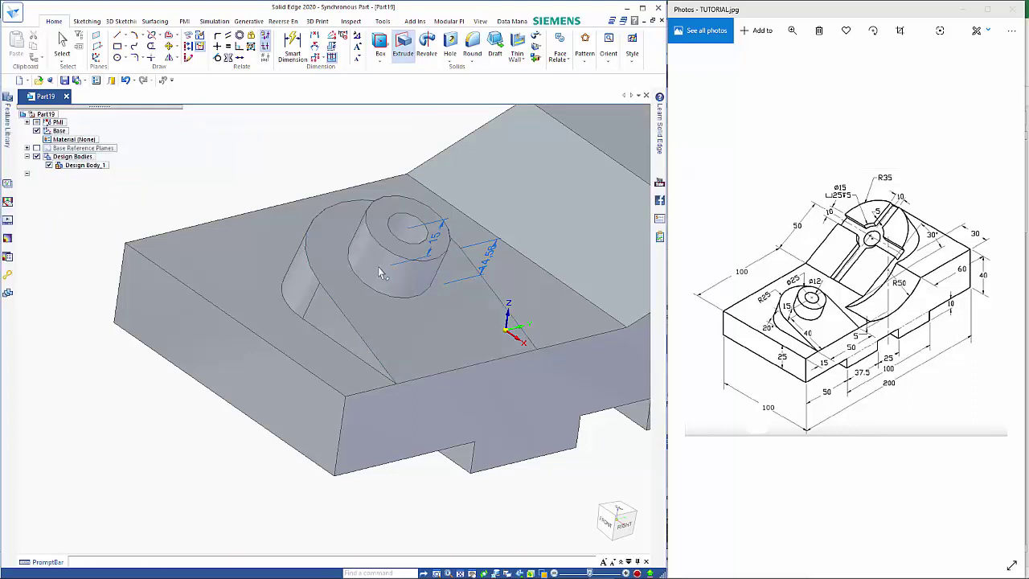
key("Escape")
scroll(351, 318, "down", 4)
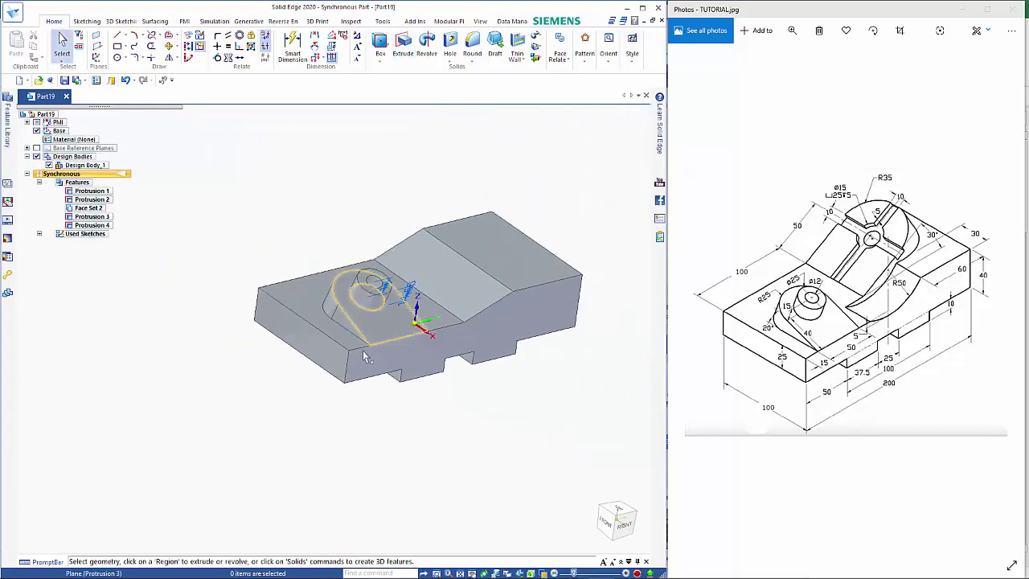
Hide the PMI dimensions and lock a Line sketch onto the boss's flat face, viewed from above
left_click(36, 122)
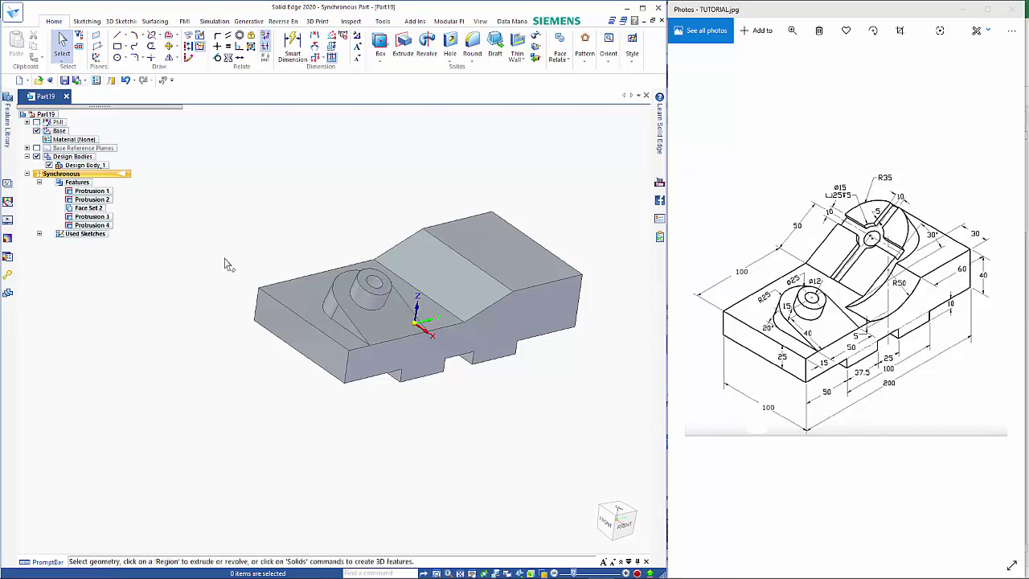
middle_click_drag(196, 383, 219, 386)
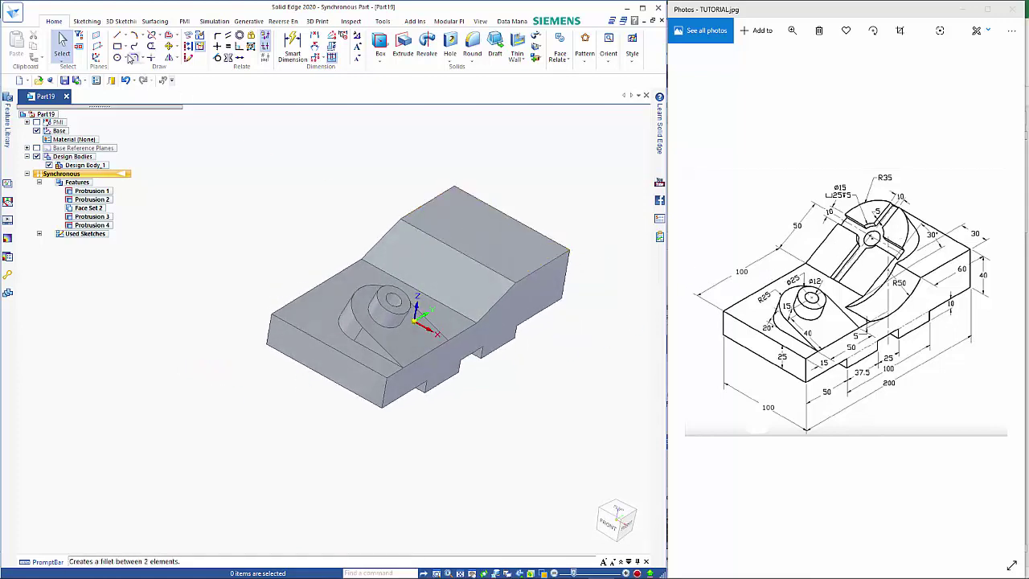
left_click(118, 38)
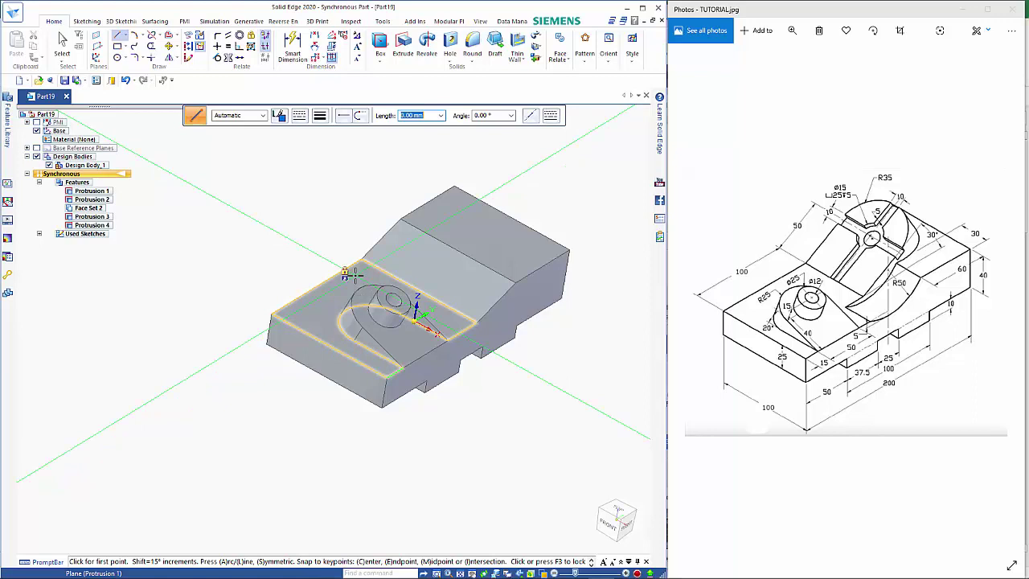
key("F3")
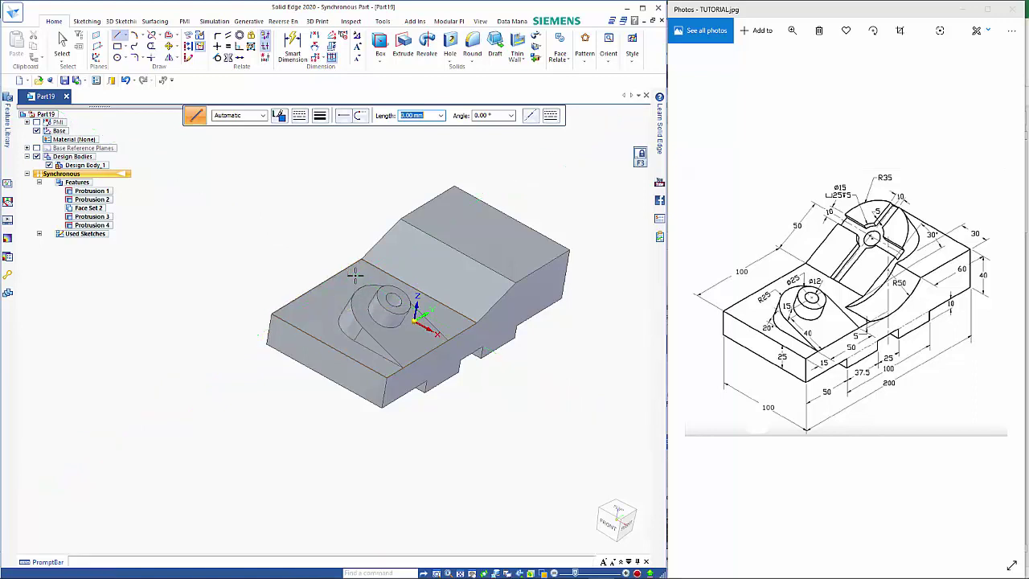
key("ctrl+h")
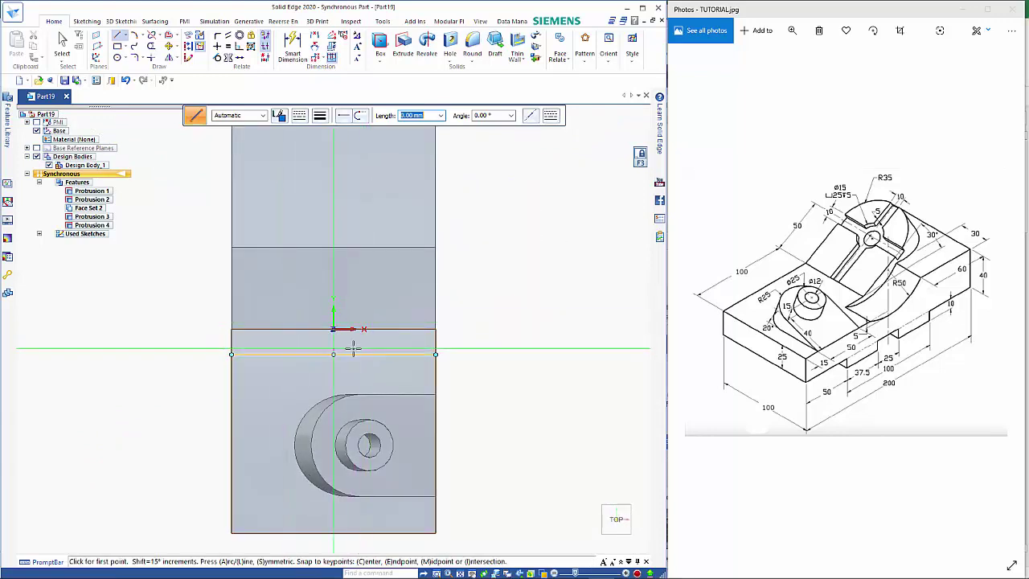
Draw a right side line, an R35 semicircular arc, a left side line and a closing bottom edge
left_click(399, 329)
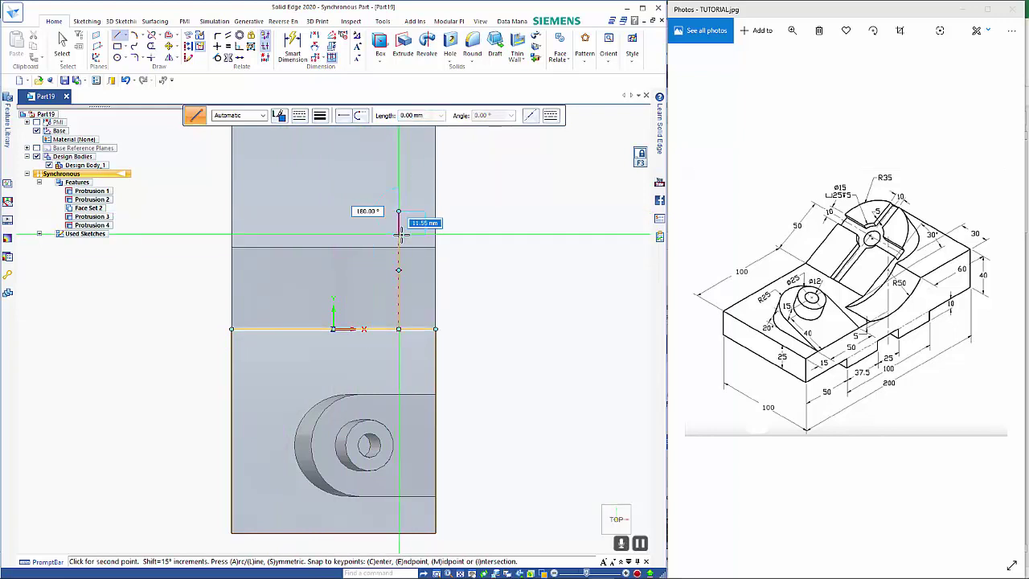
scroll(399, 211, "down", 2)
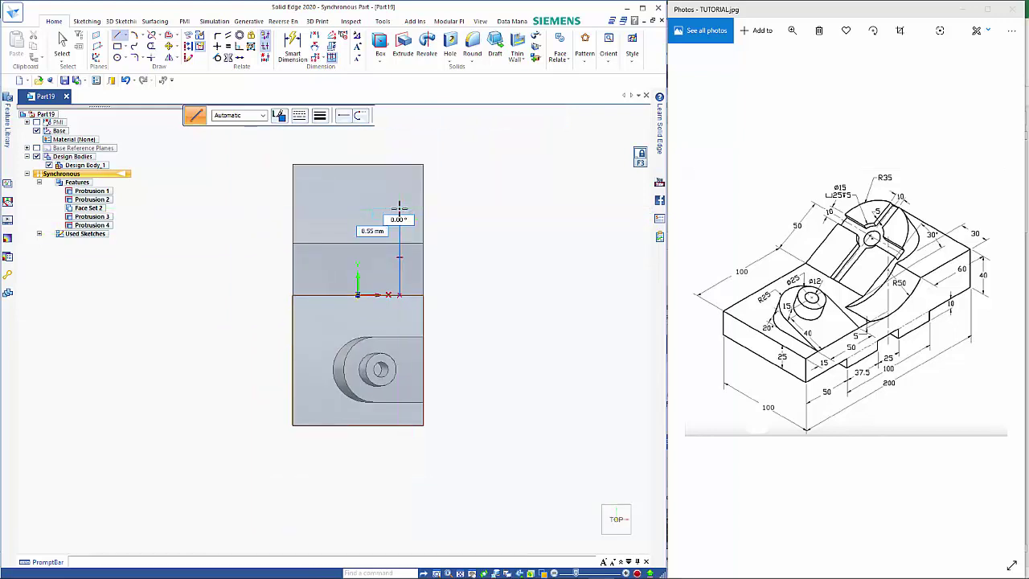
left_click(399, 217)
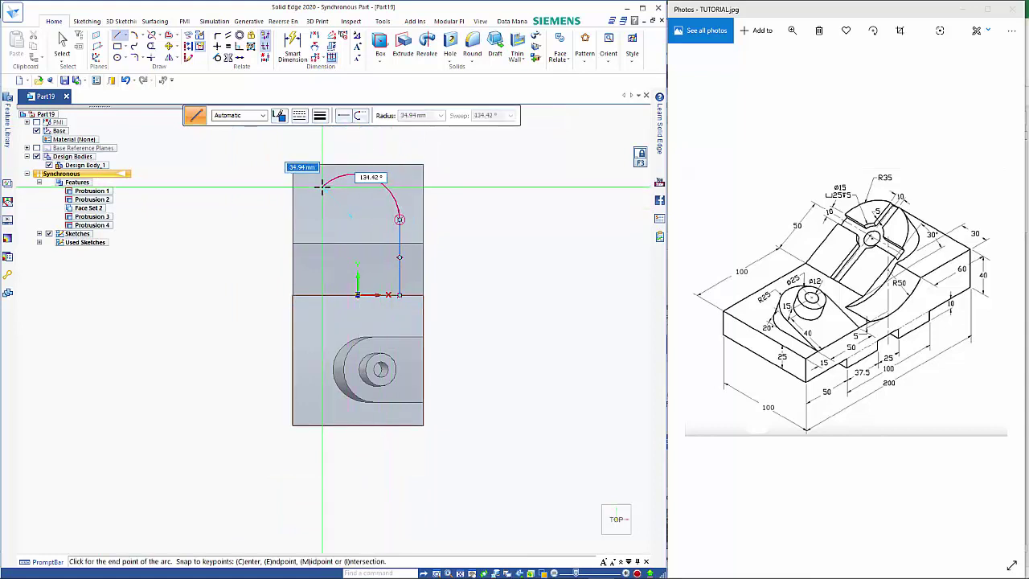
type("3")
key("Tab")
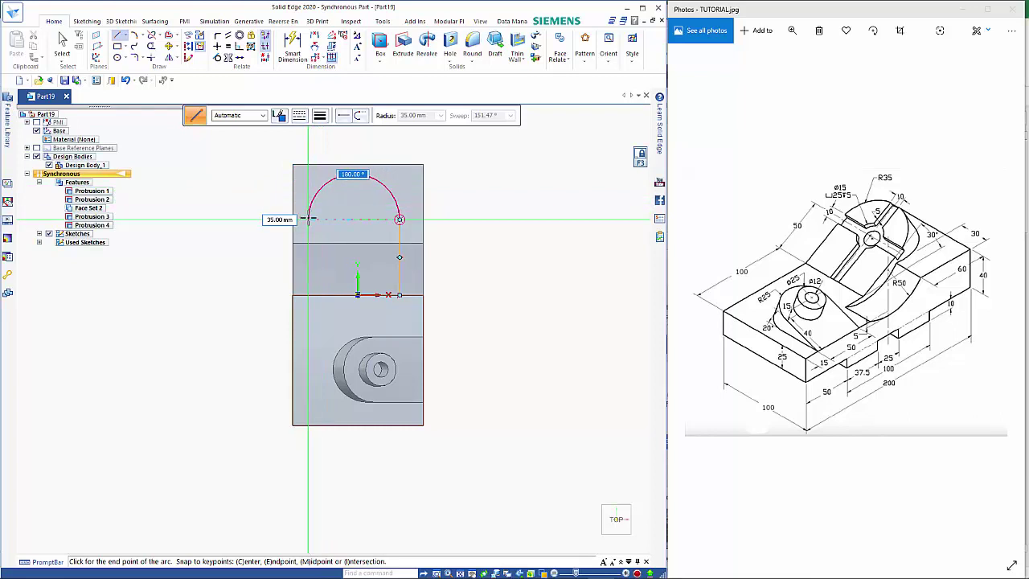
left_click(308, 218)
left_click(307, 294)
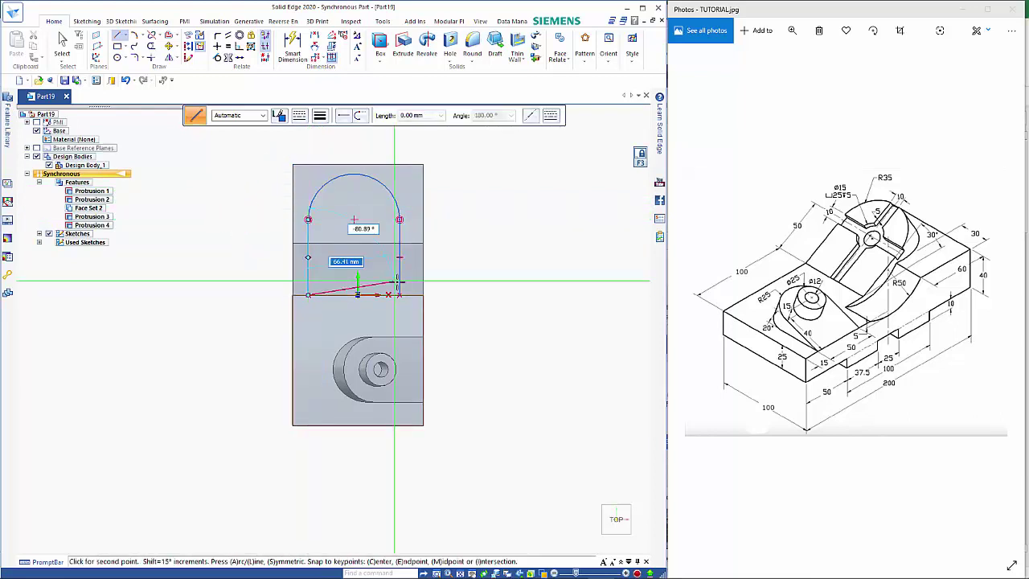
left_click(399, 294)
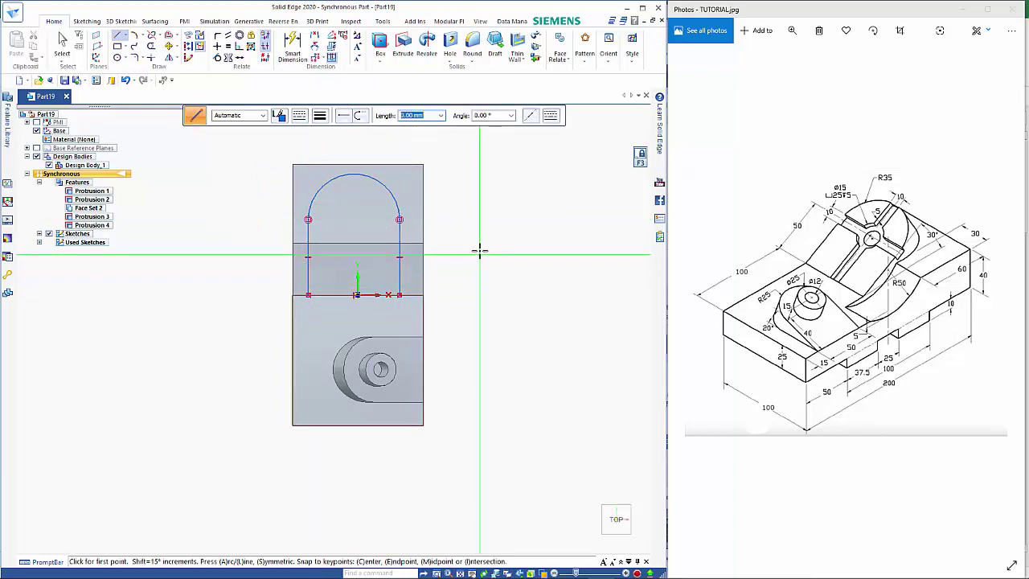
Dimension the arch sketch: R35 on the arc and 50 on the right side line
left_click(291, 45)
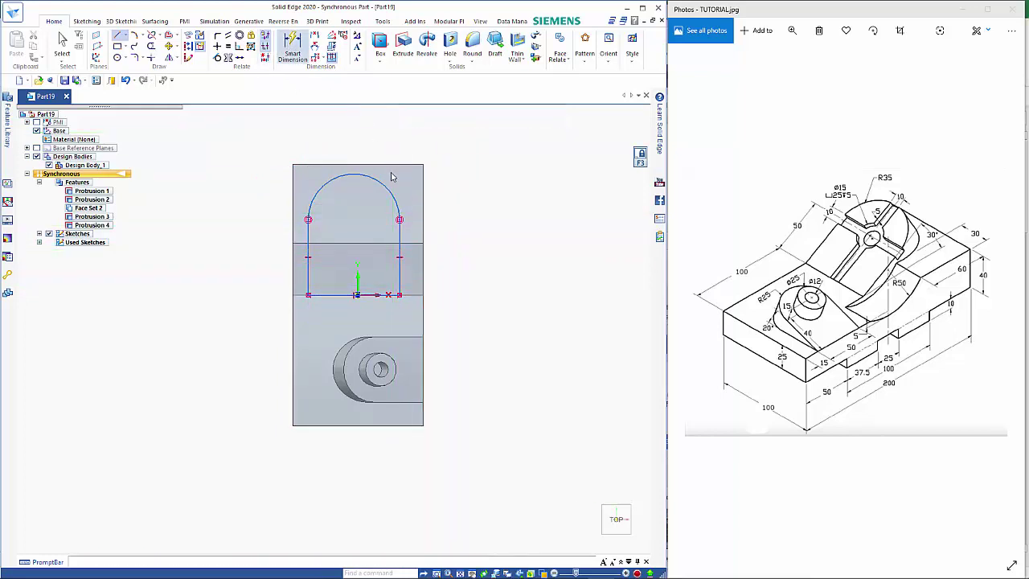
left_click(391, 191)
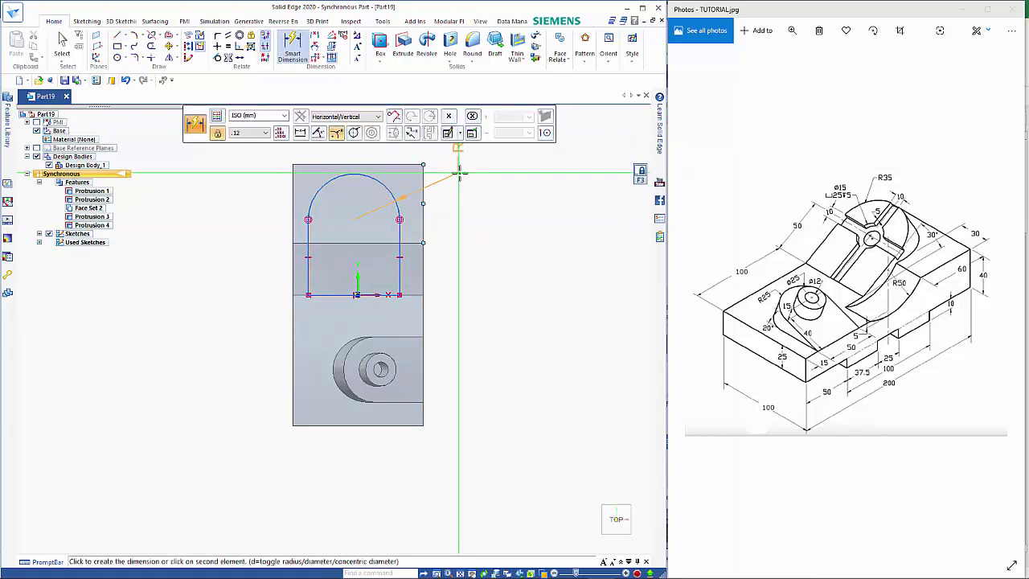
left_click(462, 169)
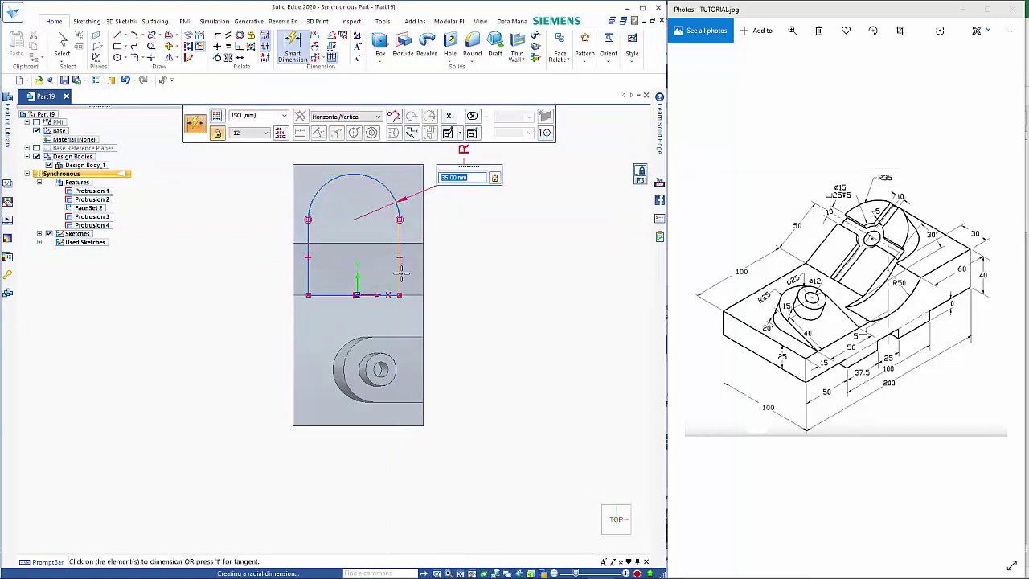
left_click(400, 267)
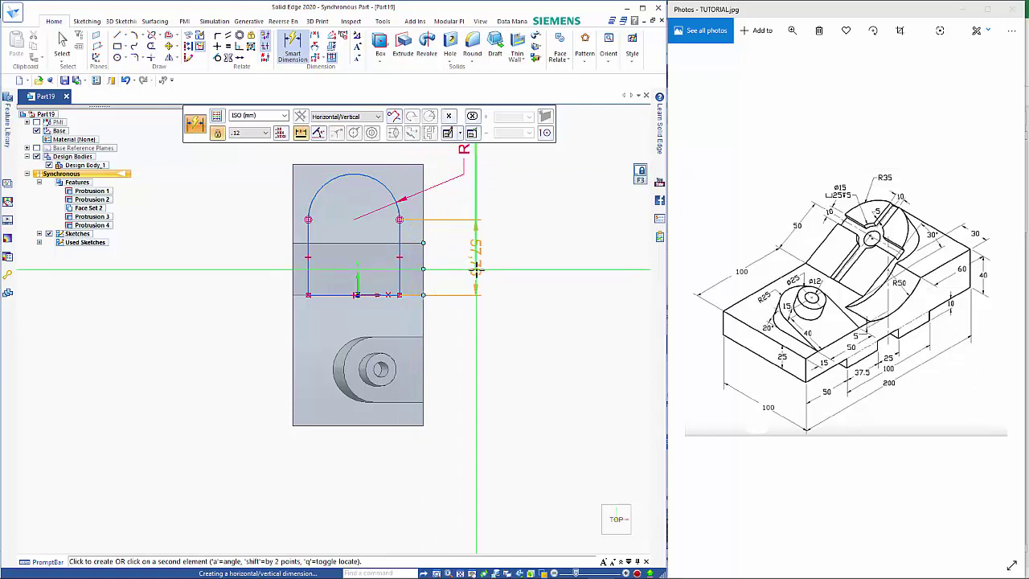
left_click(477, 268)
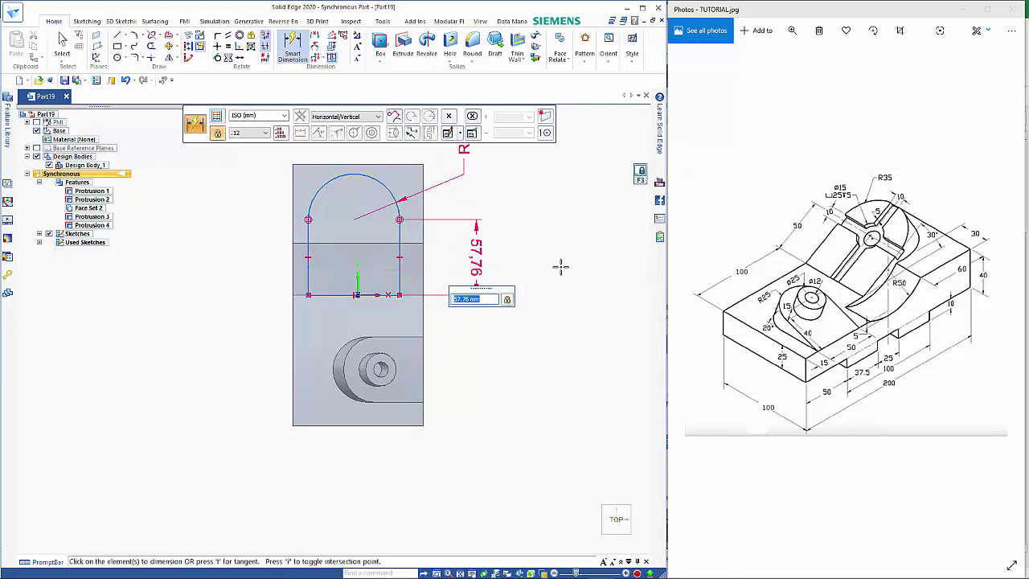
key("Return")
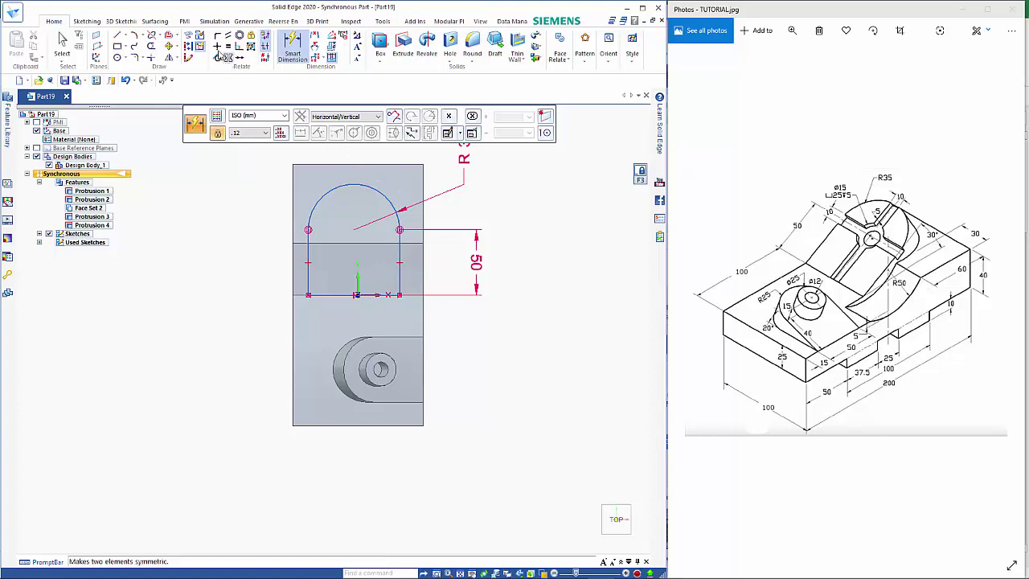
Connect the sketch's bottom-left endpoint to the block's left edge
left_click(217, 36)
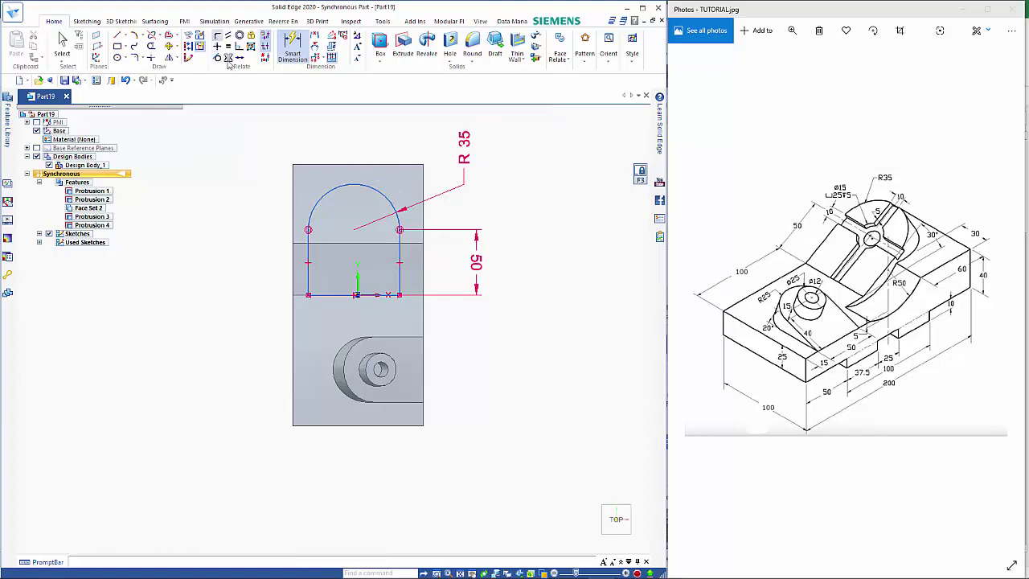
left_click(308, 295)
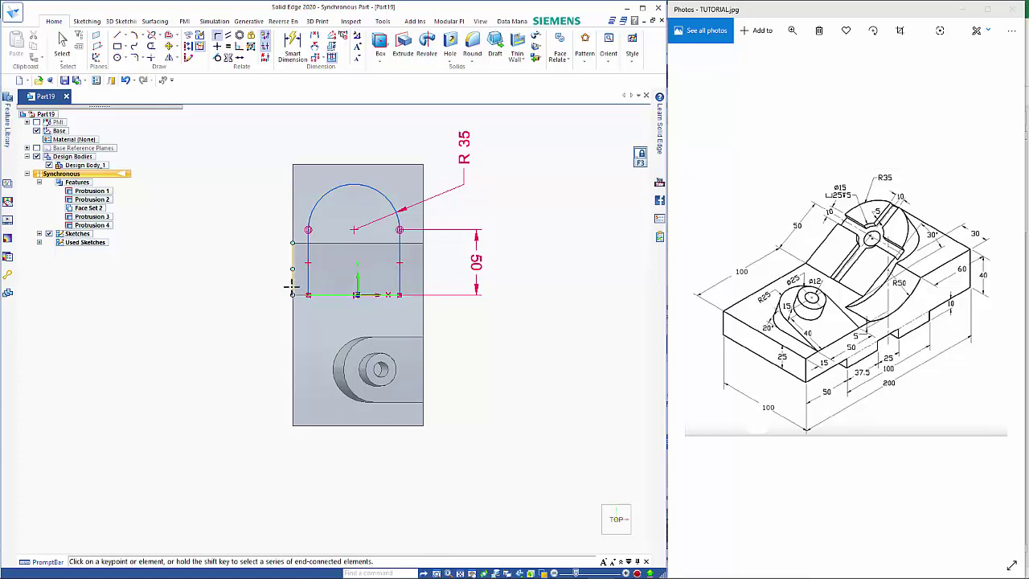
left_click(292, 295)
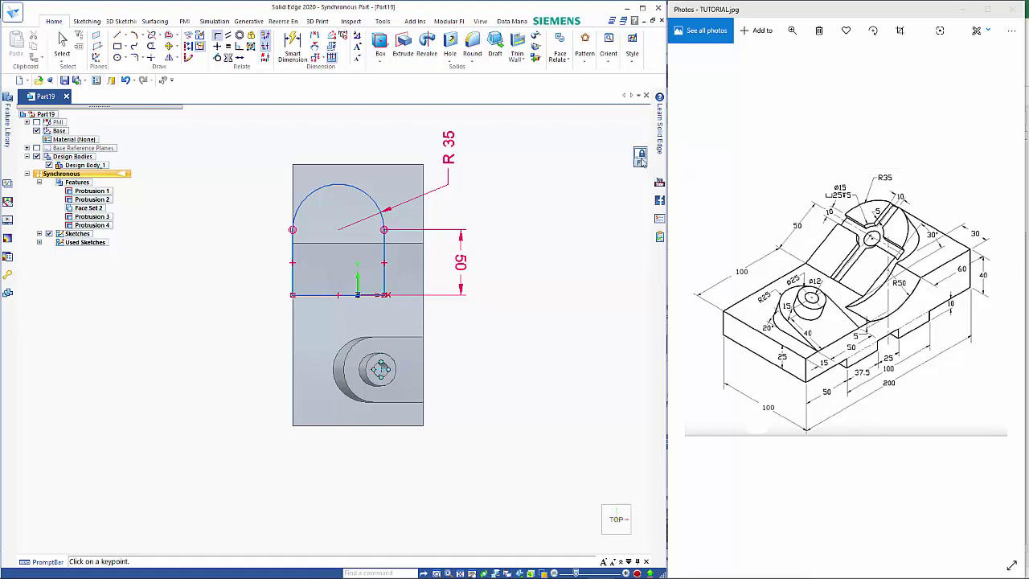
Select Sketch 8 and rotate it about its bottom edge with the steering wheel so it tilts upward
middle_click_drag(494, 414, 441, 363)
left_click(39, 234)
key("Escape")
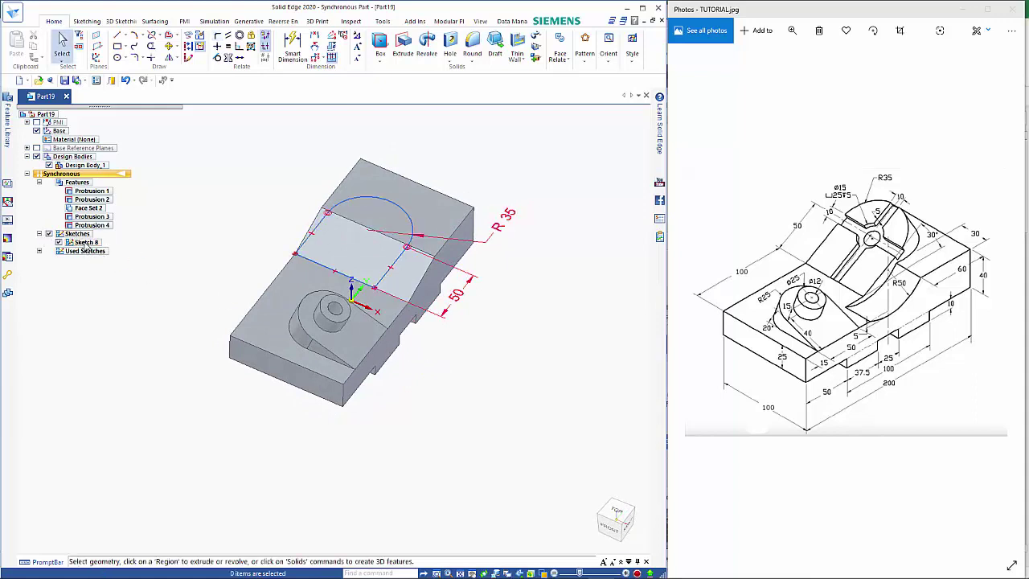
left_click(85, 242)
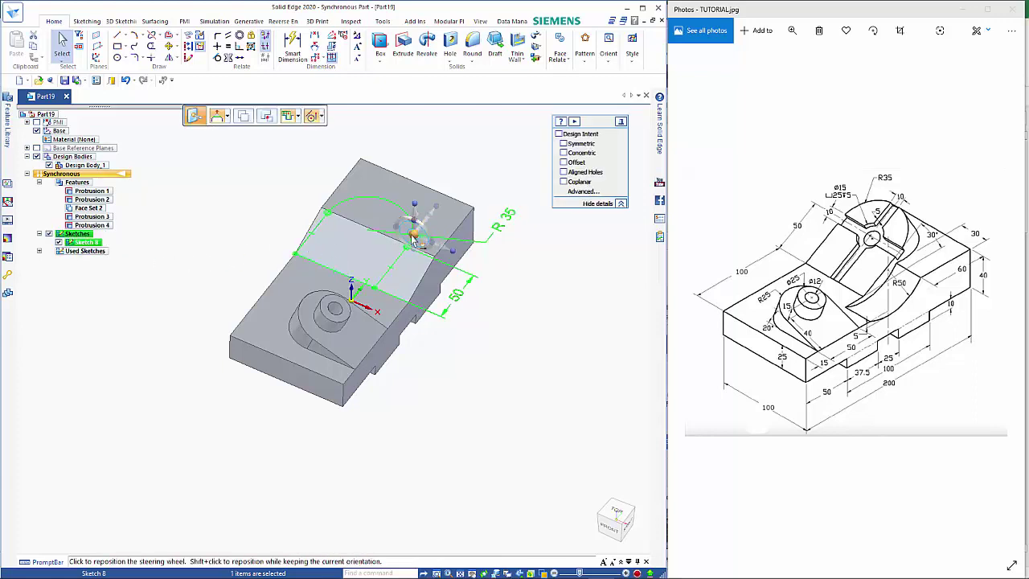
left_click(413, 236)
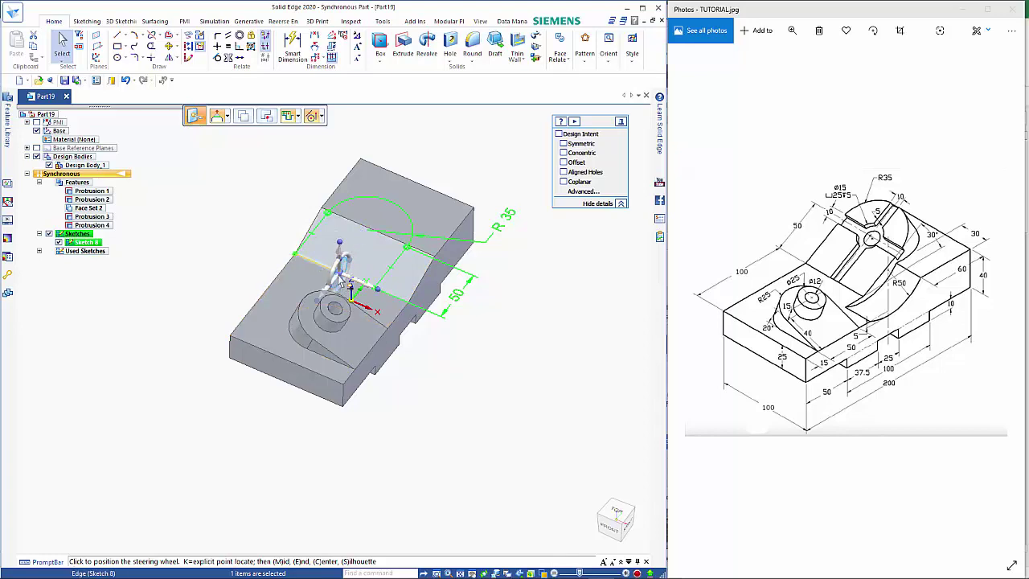
left_click(341, 278)
mouse_move(509, 383)
middle_mouse_down()
mouse_move(444, 324)
mouse_move(465, 329)
middle_mouse_up()
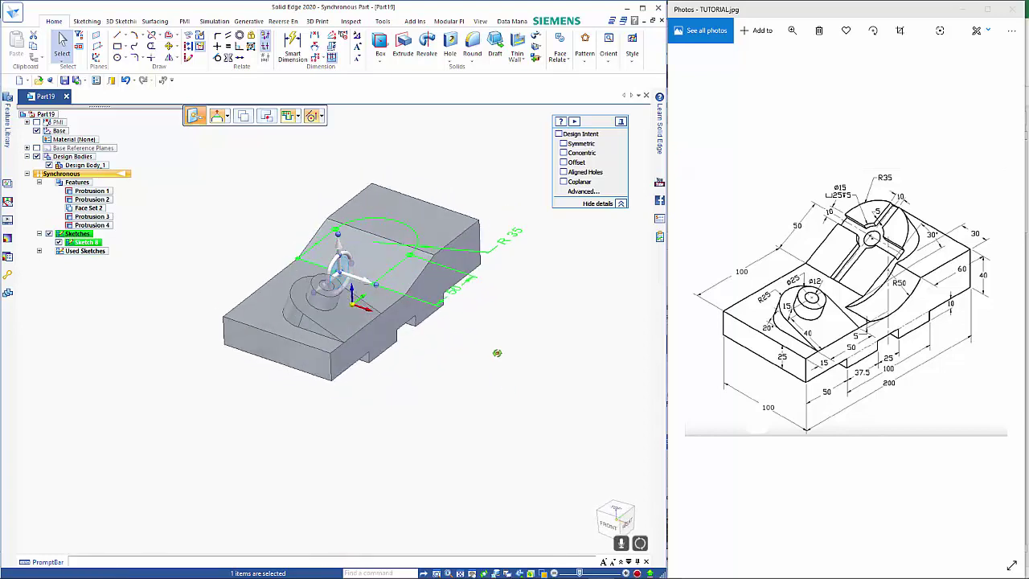
left_click(350, 262)
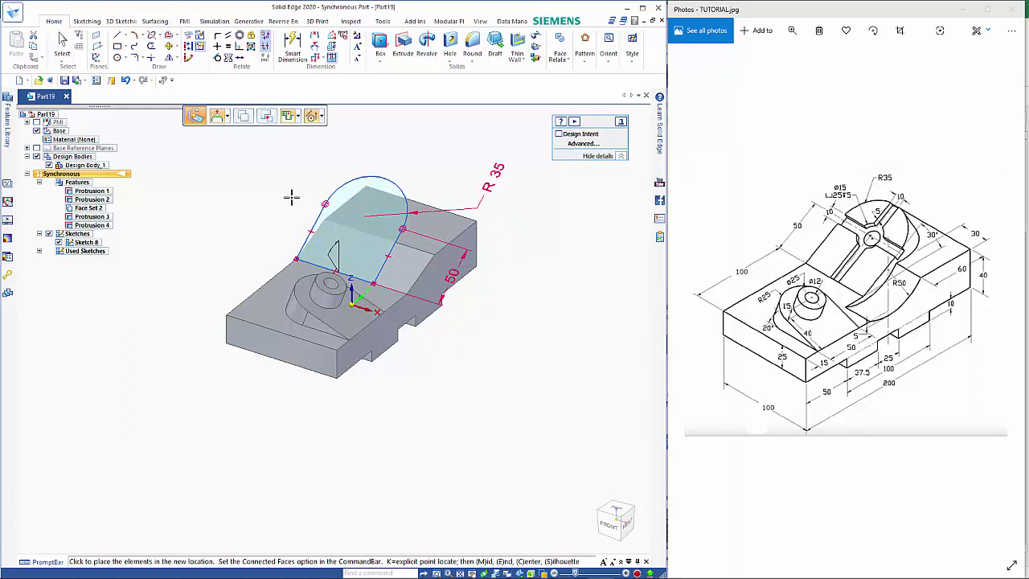
left_click(291, 197)
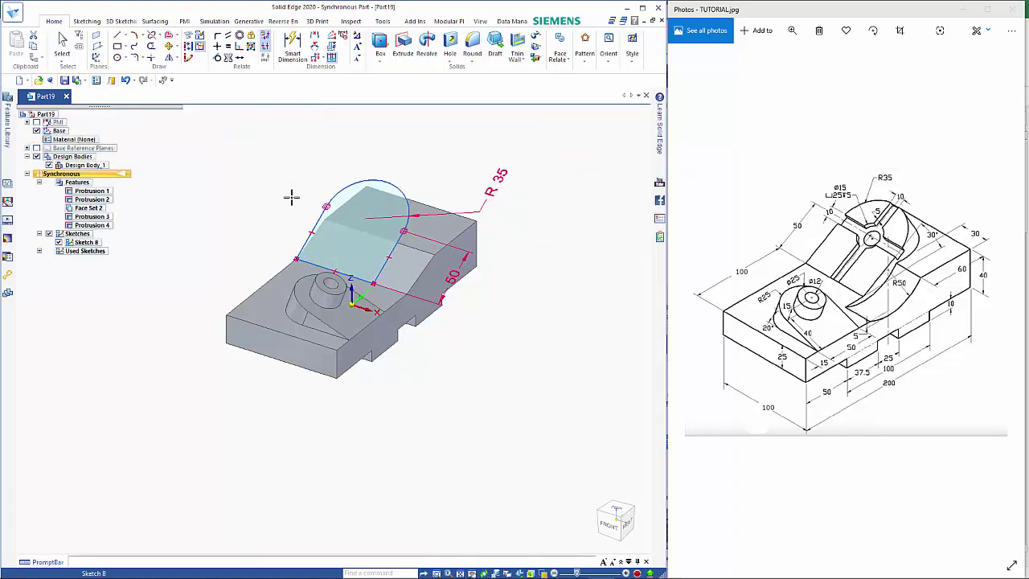
Extrude the tilted R35 arch region down to the block, creating Protrusion 5
key("Escape")
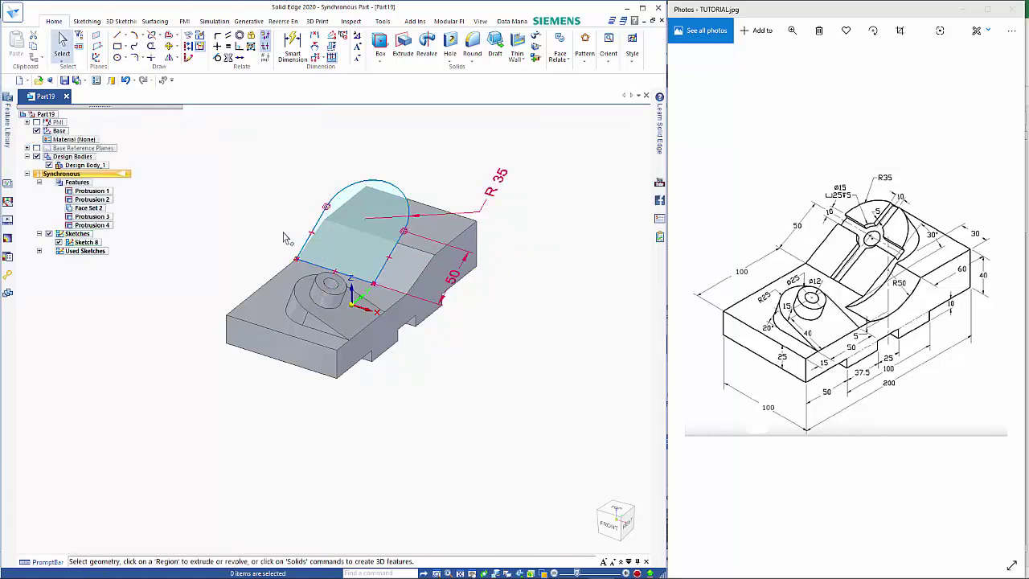
left_click(405, 47)
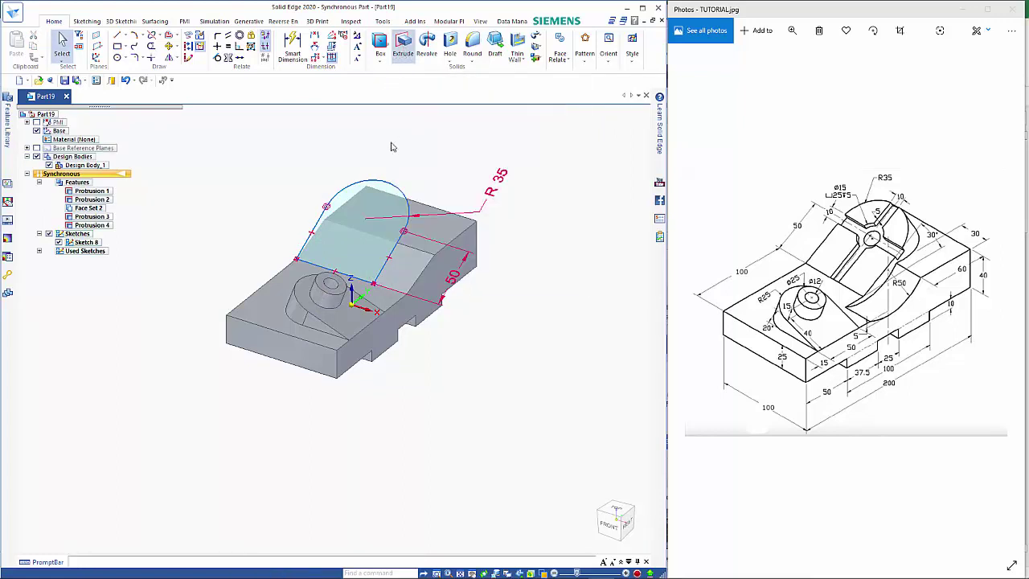
left_click(386, 195)
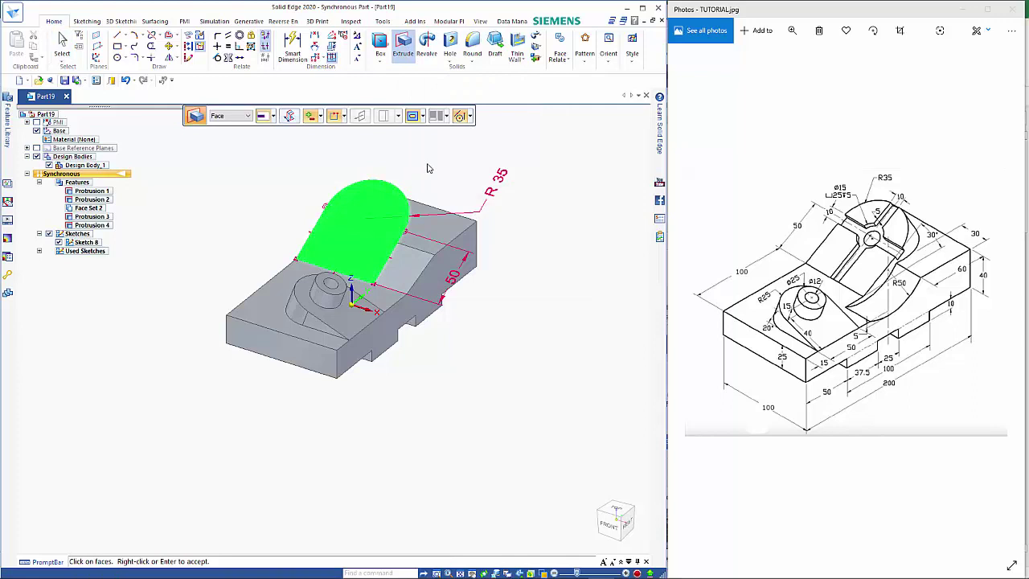
left_click(273, 116)
left_click(281, 157)
right_click(416, 167)
left_click(528, 282)
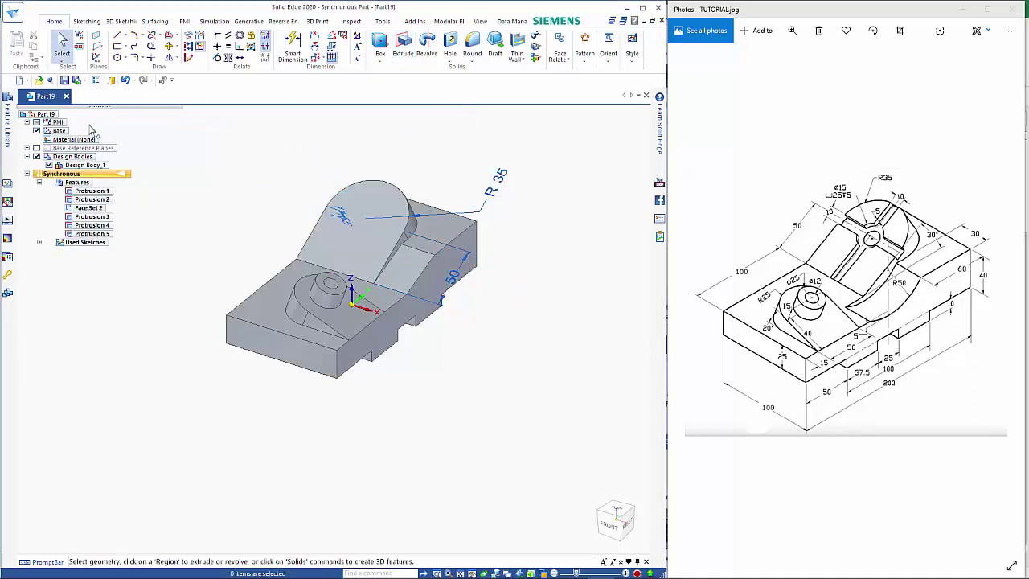
Hide the R35 and 50 dimensions and lock a Line sketch onto the new lug's front face
left_click(36, 122)
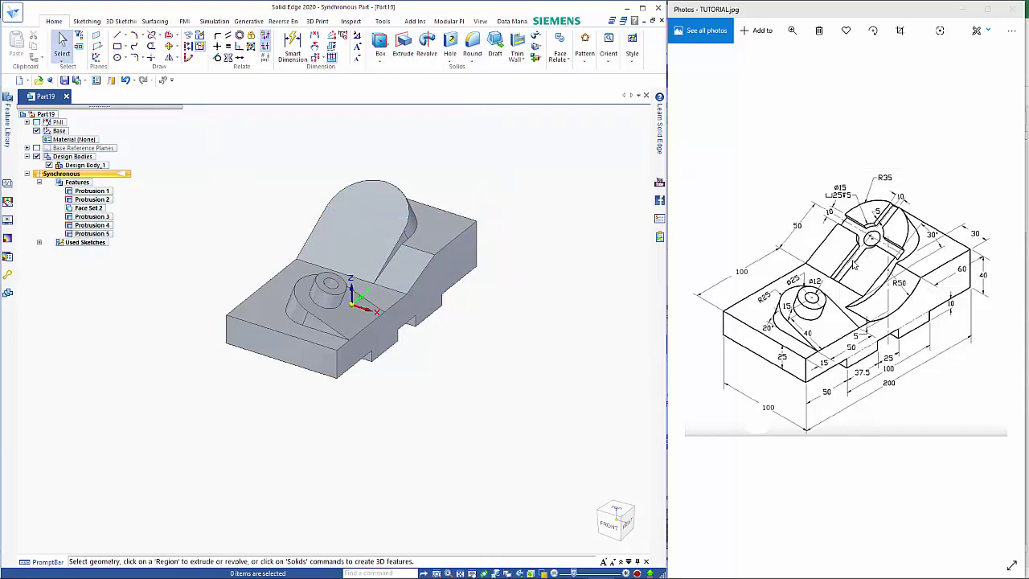
left_click(116, 35)
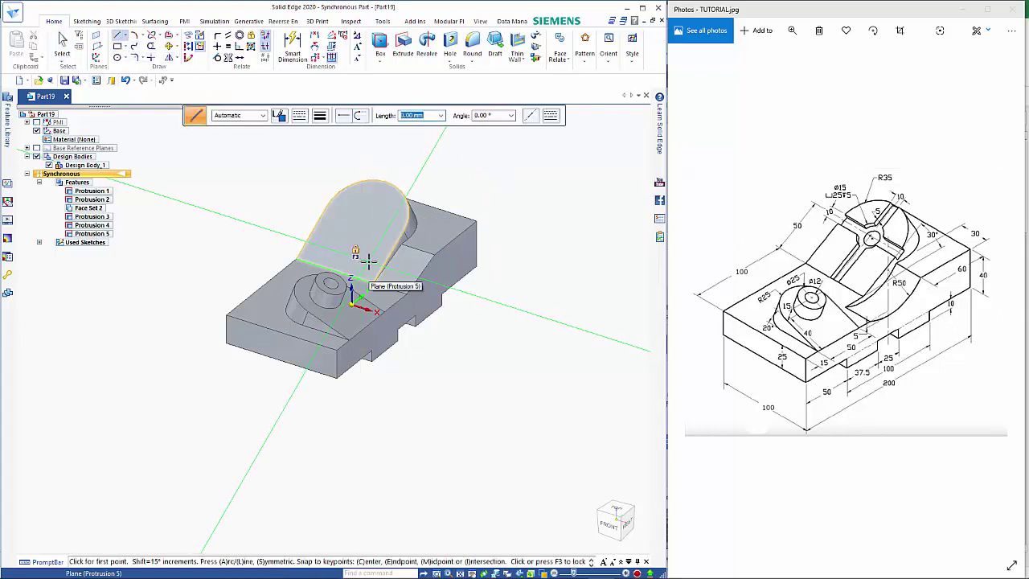
key("F3")
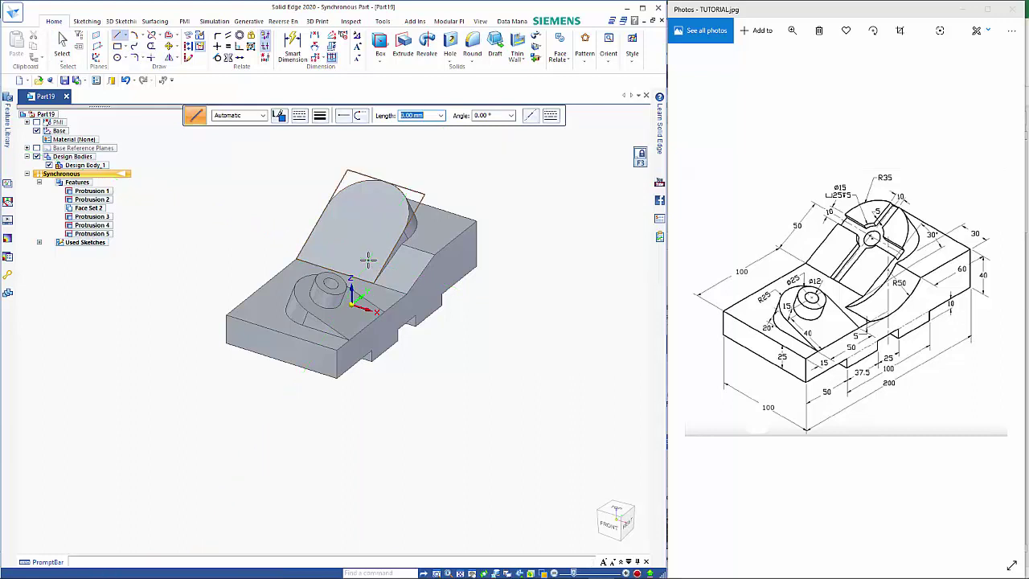
key("ctrl+h")
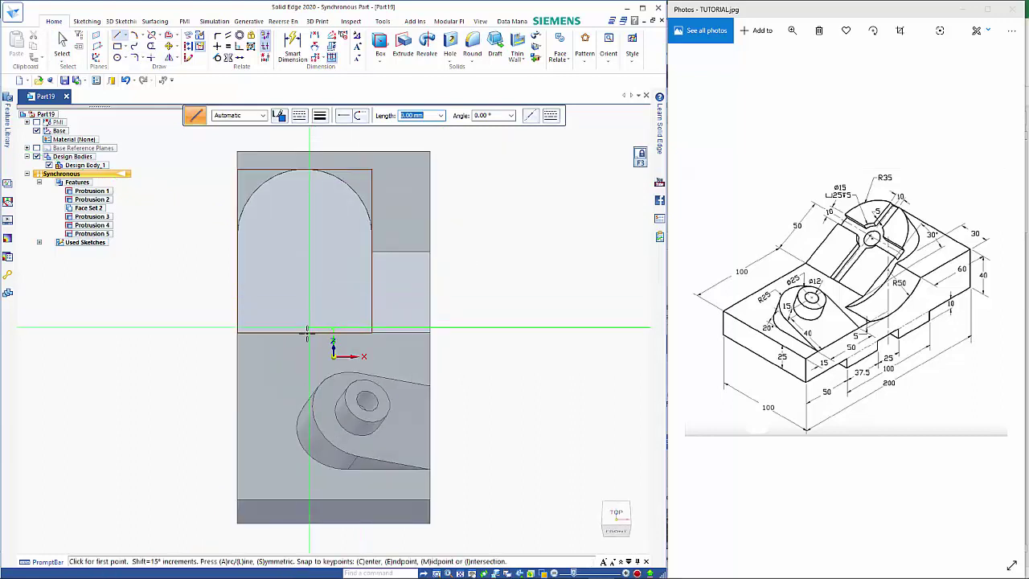
Draw a vertical centre line from the bottom midpoint and a horizontal line across the arc base
left_click(304, 332)
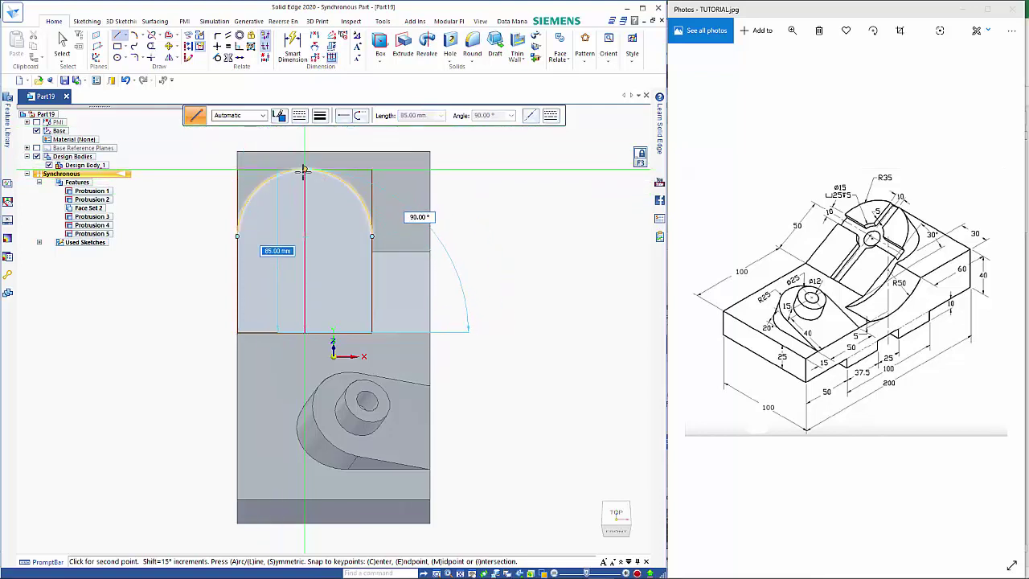
left_click(304, 169)
key("Escape")
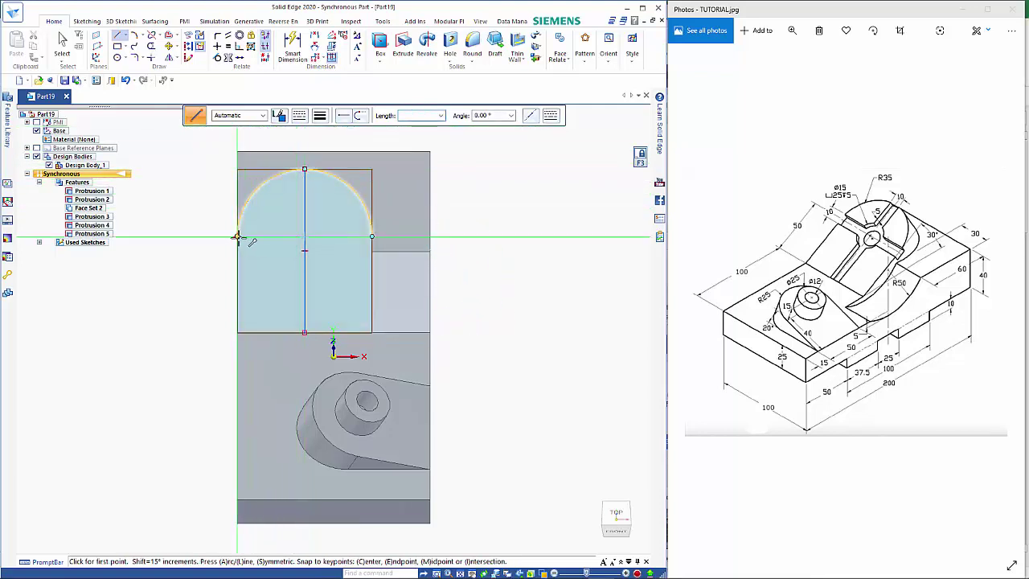
left_click(237, 235)
left_click(372, 236)
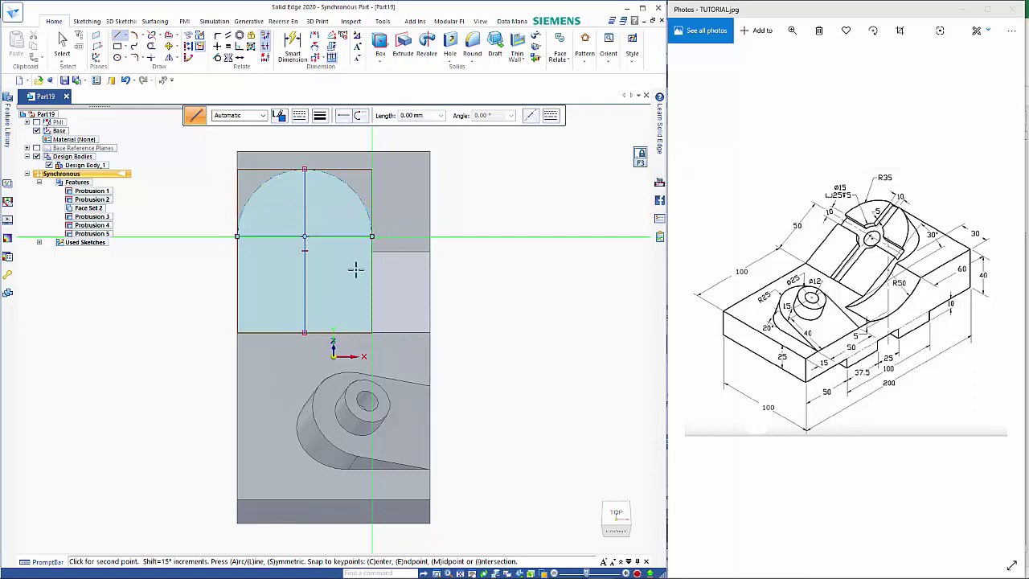
key("Escape")
key("Escape")
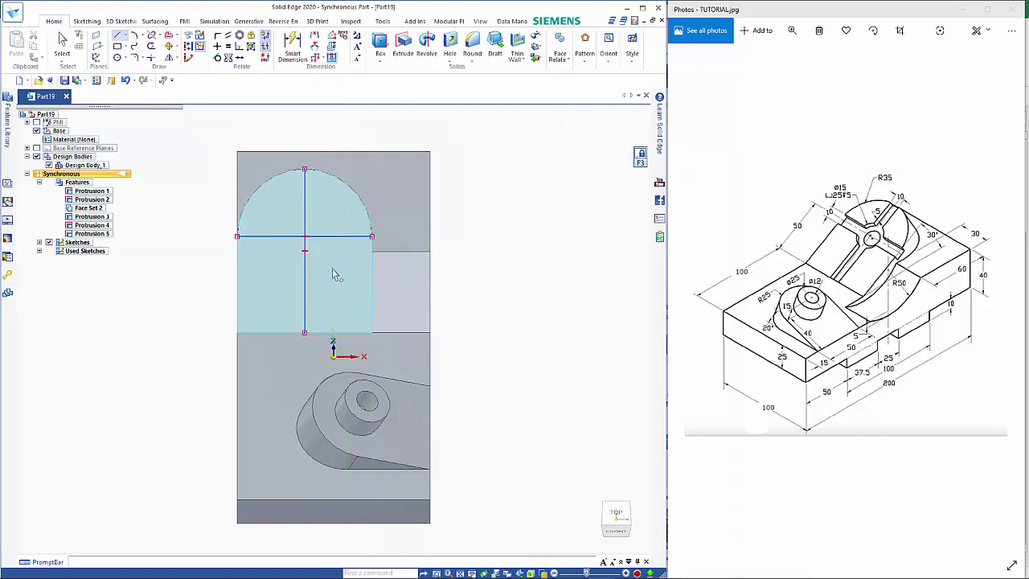
Offset the vertical centre line 5 mm to the right and 5 mm to the left
left_click(168, 35)
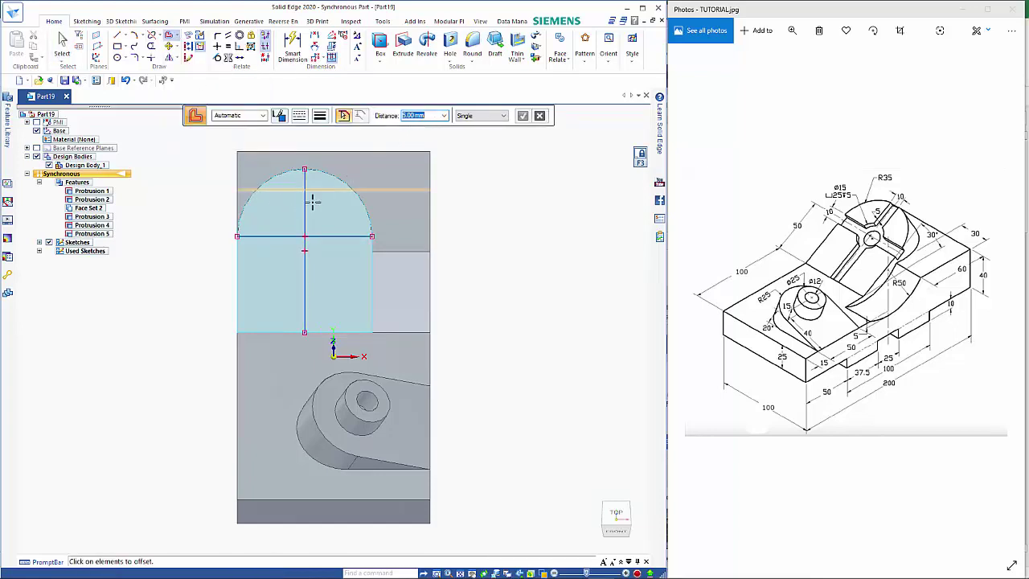
left_click(305, 210)
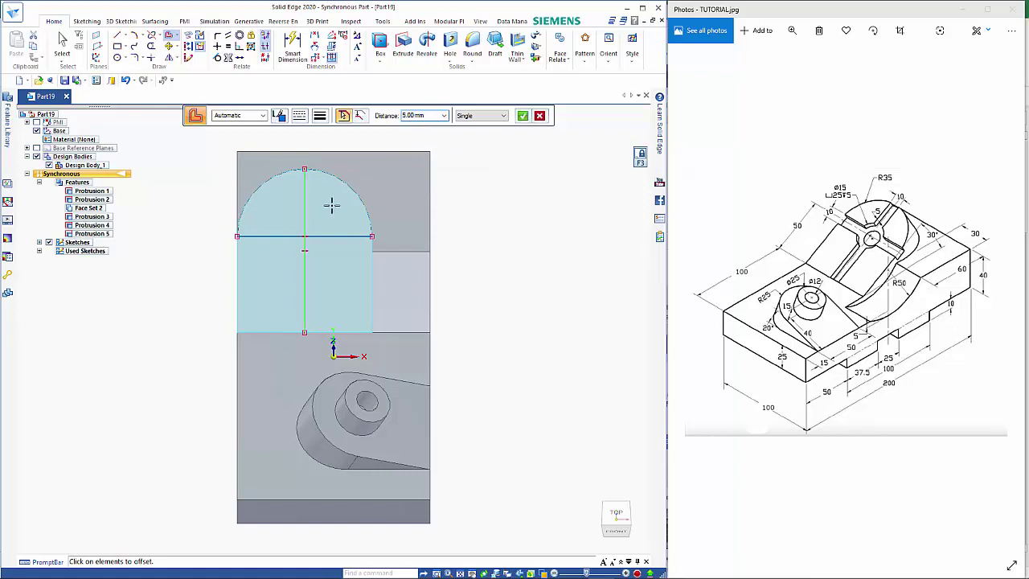
right_click(333, 208)
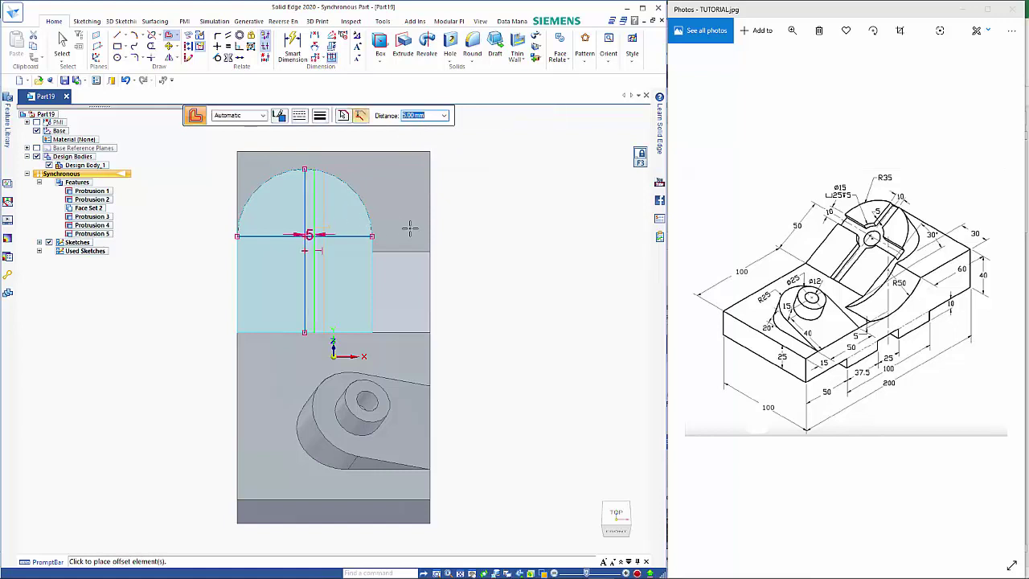
left_click(311, 223)
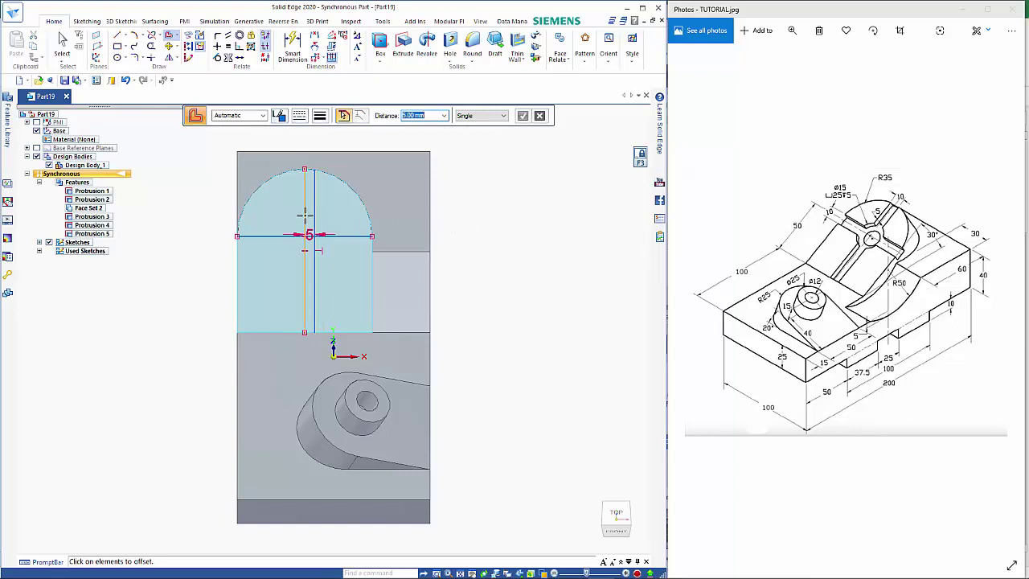
left_click(303, 215)
right_click(281, 213)
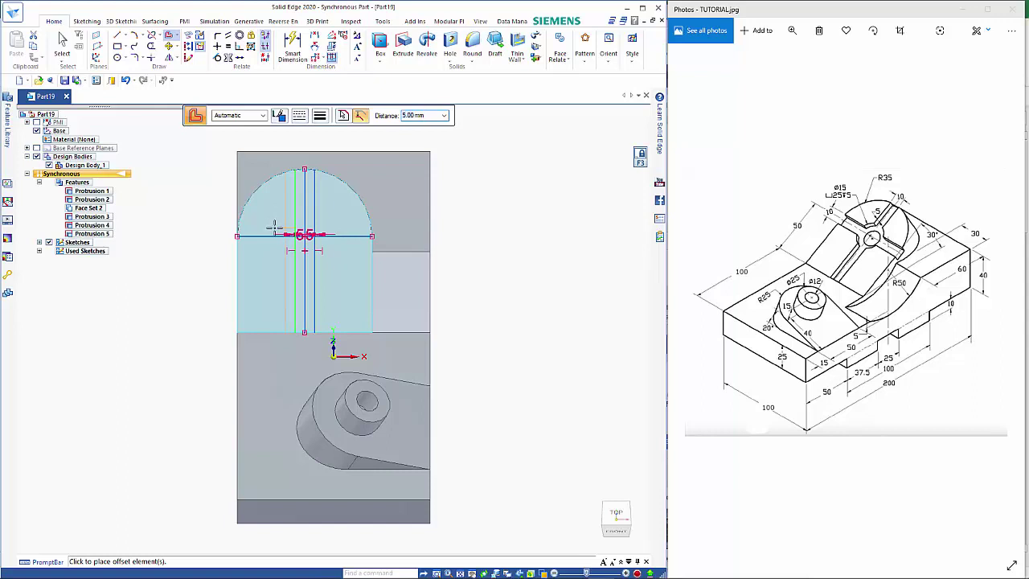
left_click(274, 230)
Offset the horizontal line 5 mm above and 5 mm below
left_click(270, 233)
right_click(276, 211)
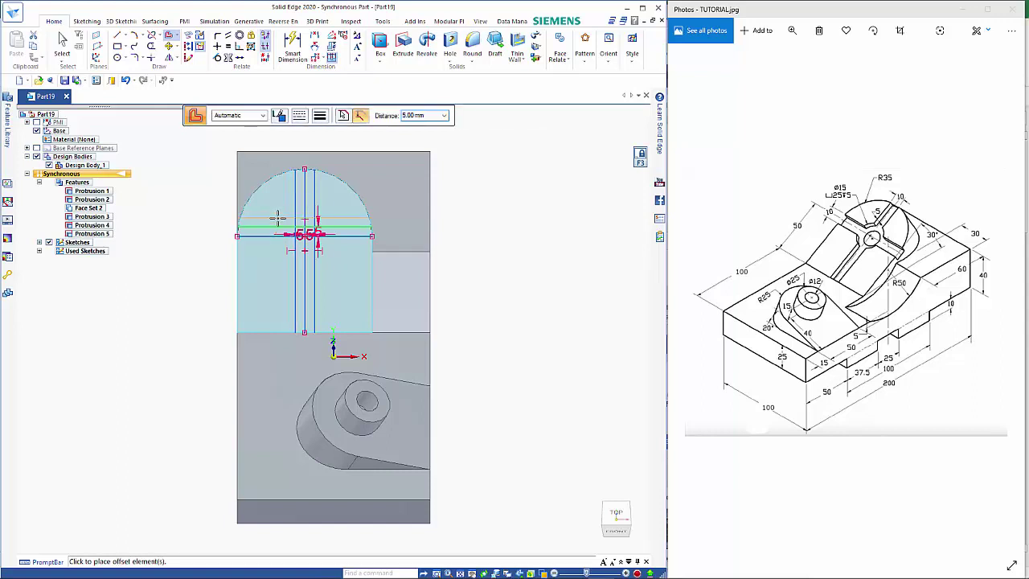
left_click(276, 213)
left_click(276, 236)
right_click(276, 276)
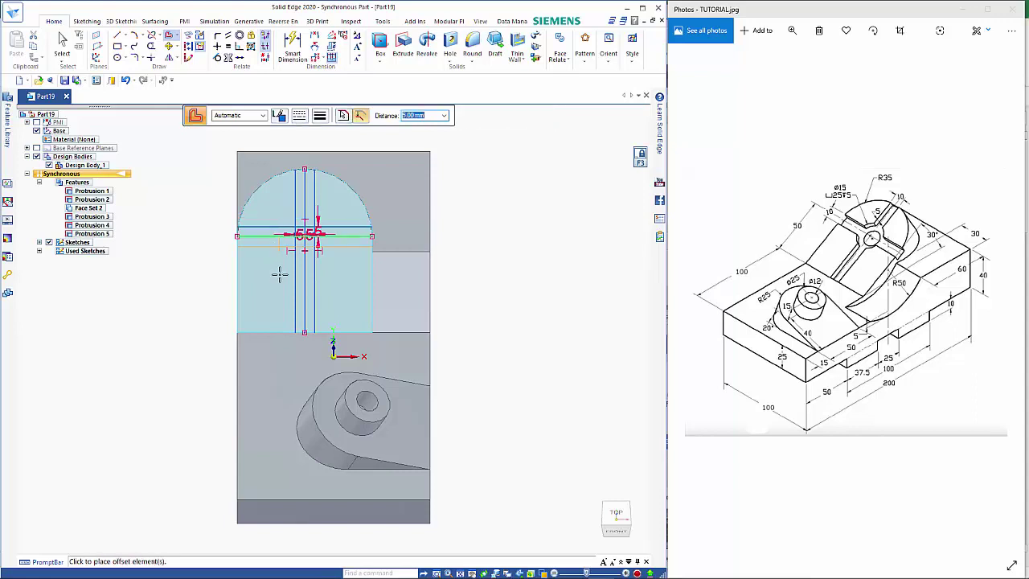
left_click(282, 268)
scroll(301, 233, "up", 5)
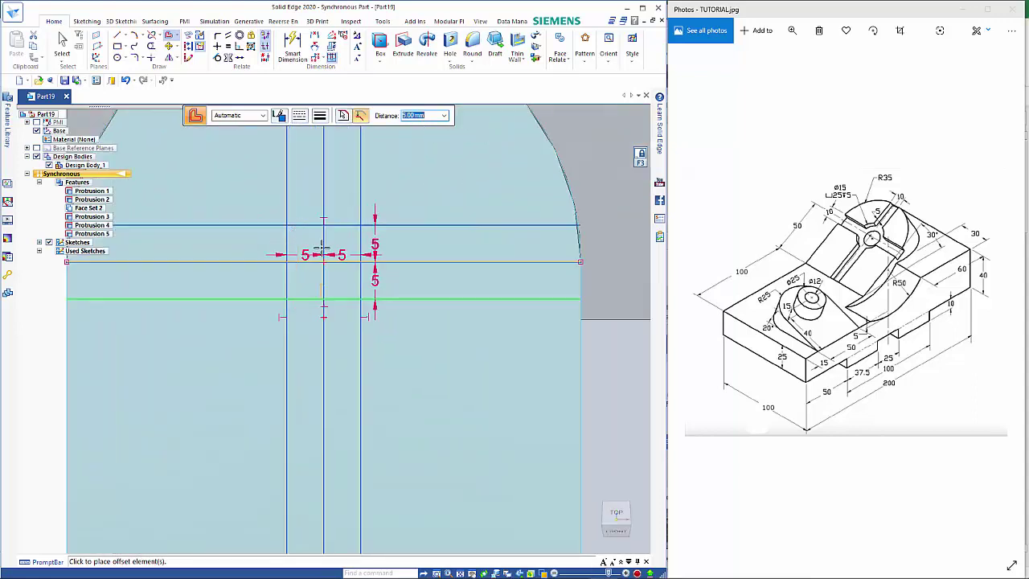
scroll(368, 256, "up", 2)
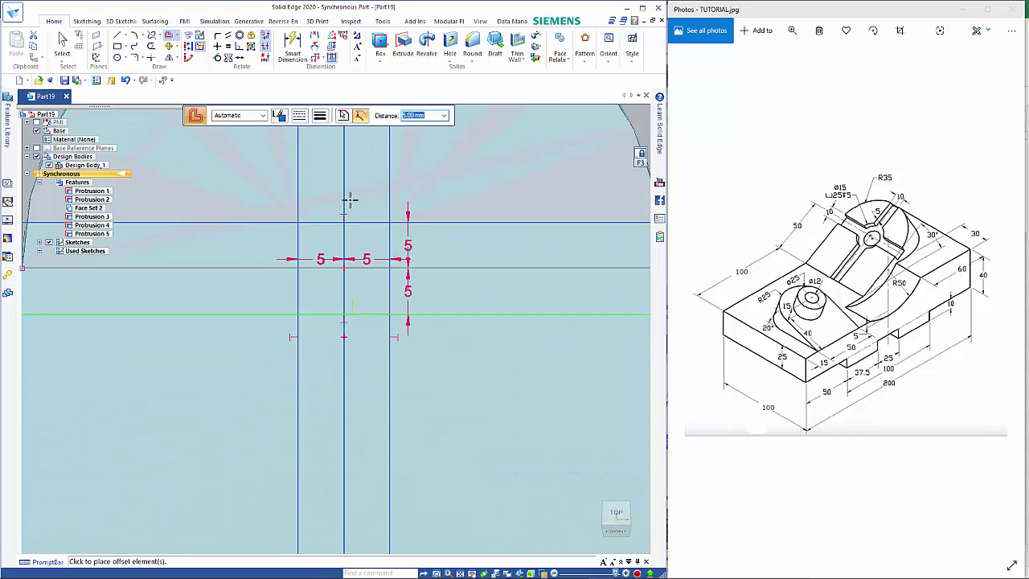
key("Escape")
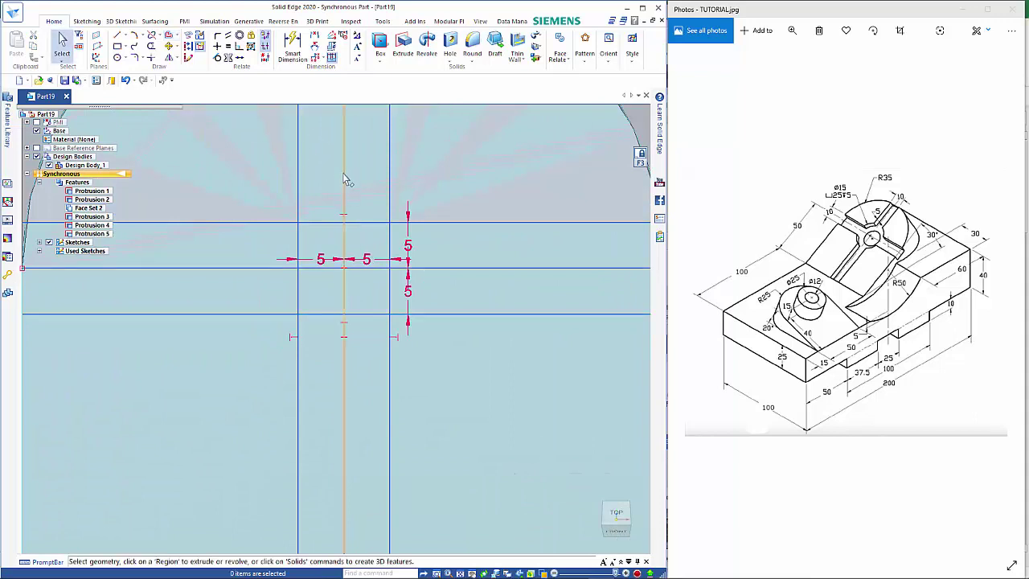
Delete the two centre lines and trim the offset lines around the centre square
left_click(344, 177)
key("Delete")
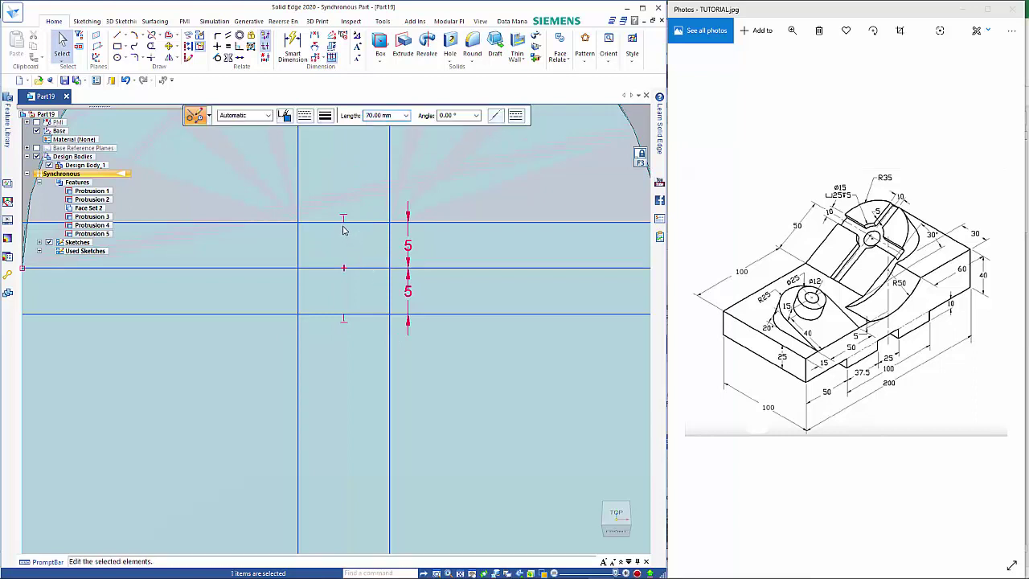
key("Delete")
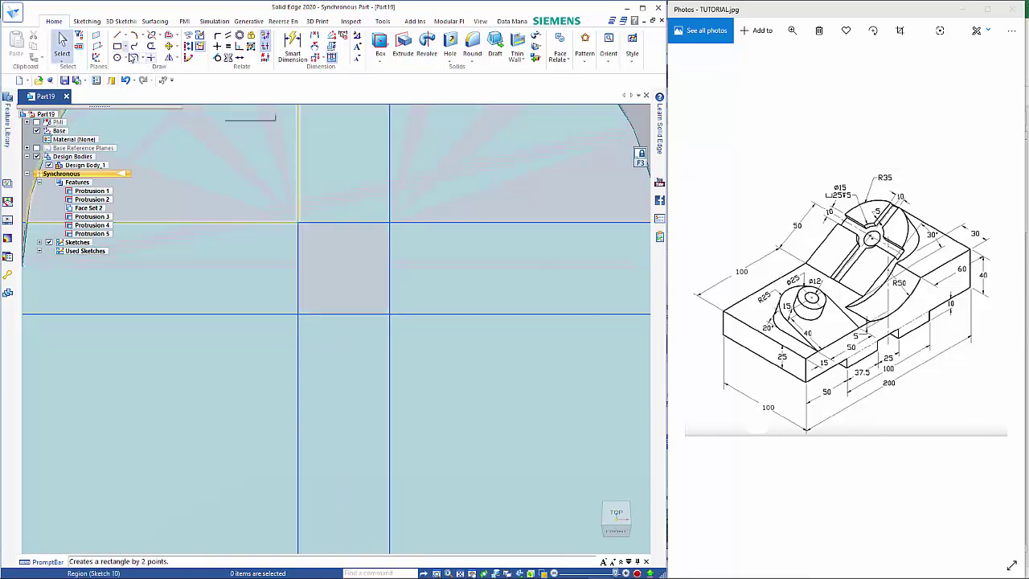
left_click(151, 47)
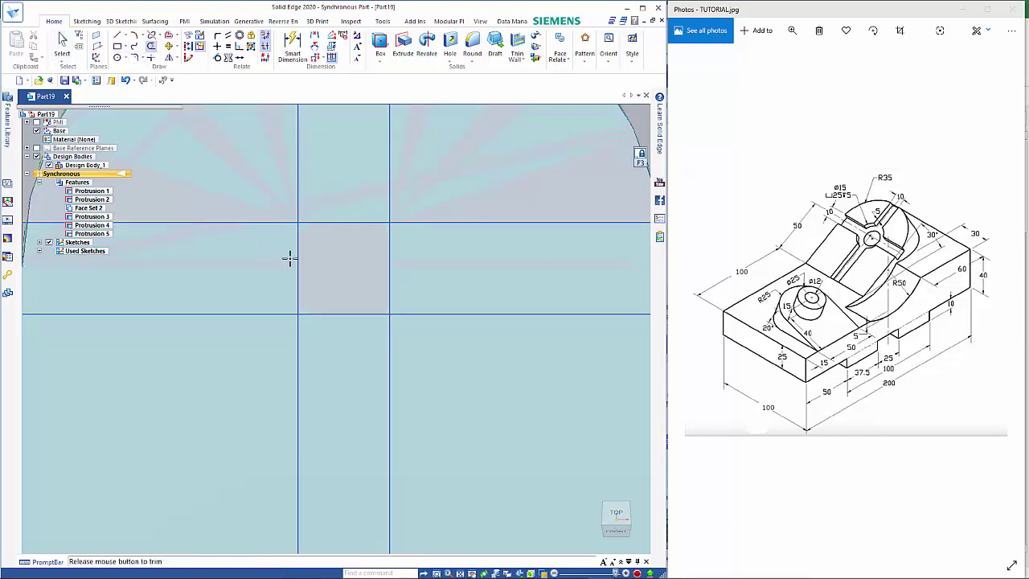
left_click_drag(352, 344, 347, 338)
scroll(370, 312, "down", 3)
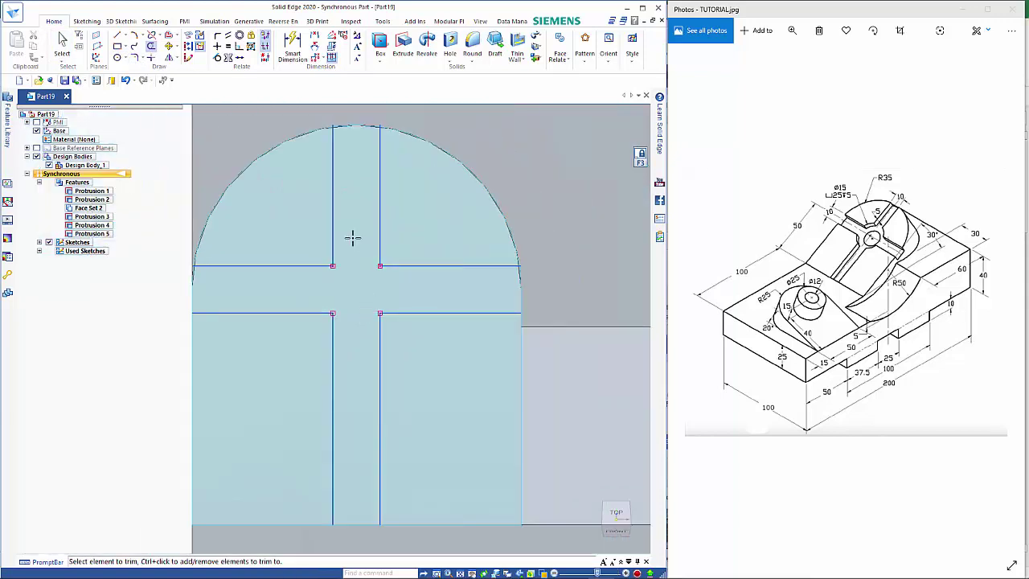
Draw a 25 mm diameter circle at the centre of the cross
left_click(117, 58)
key("Tab")
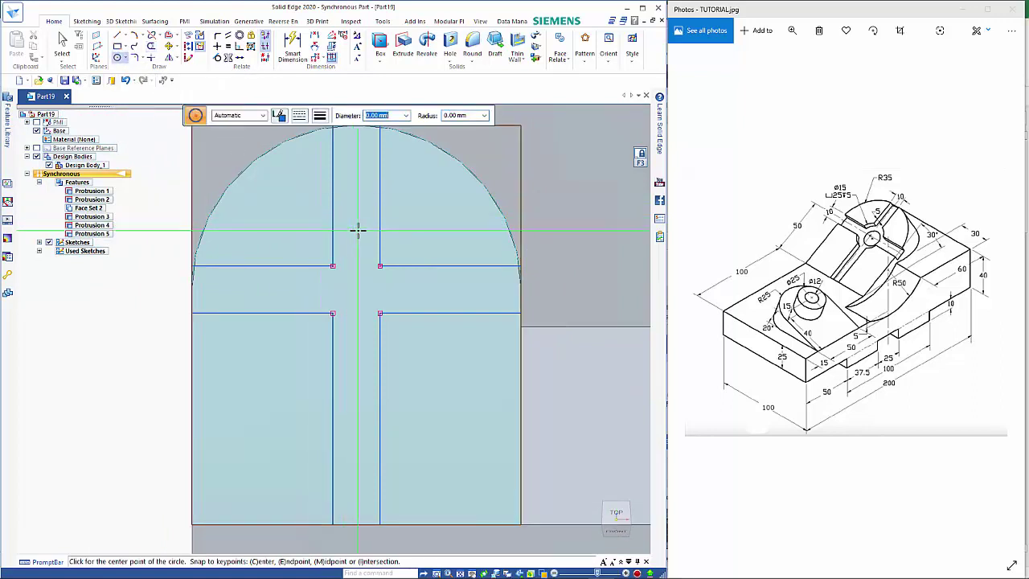
type("25")
key("Return")
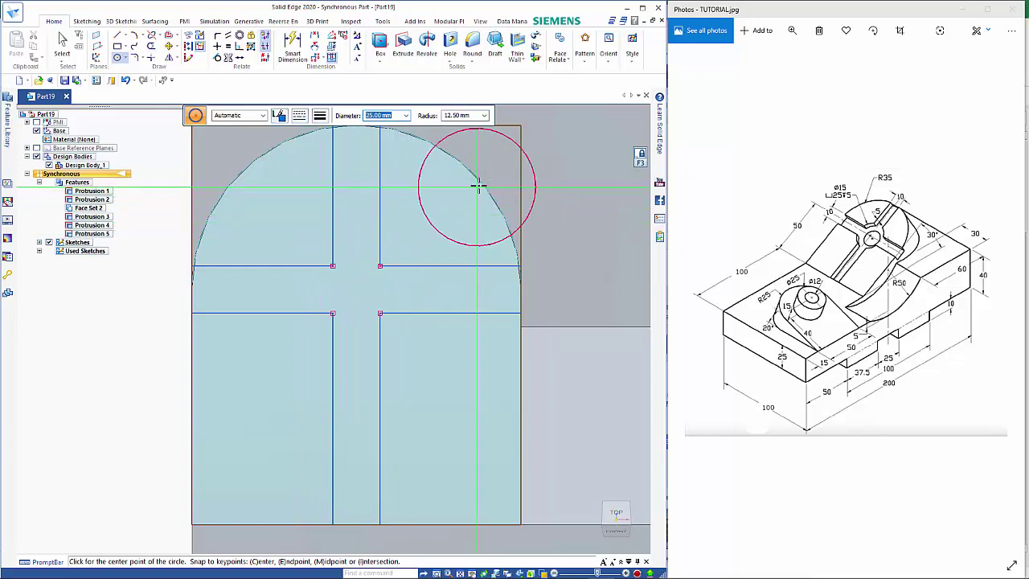
left_click(356, 289)
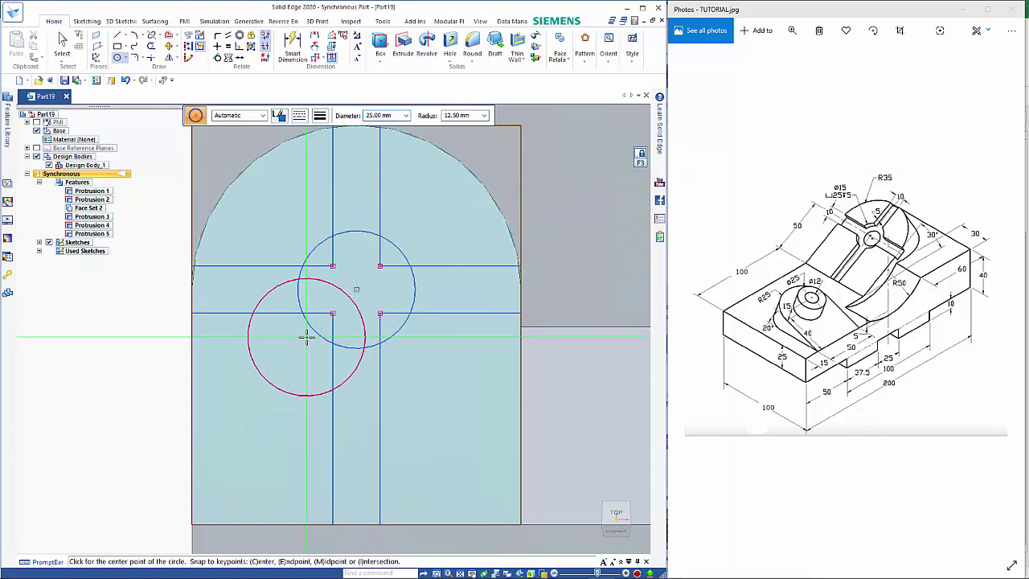
Trim the circle arcs and line pieces inside it, leaving the cross-shaped slot outline
left_click(151, 46)
left_click_drag(292, 289, 285, 289)
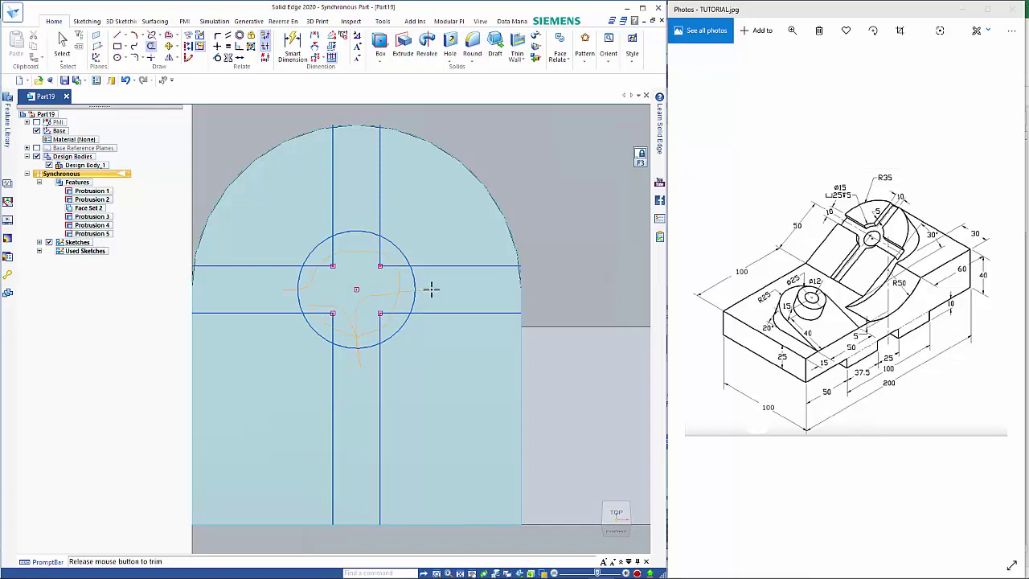
left_click_drag(351, 219, 356, 223)
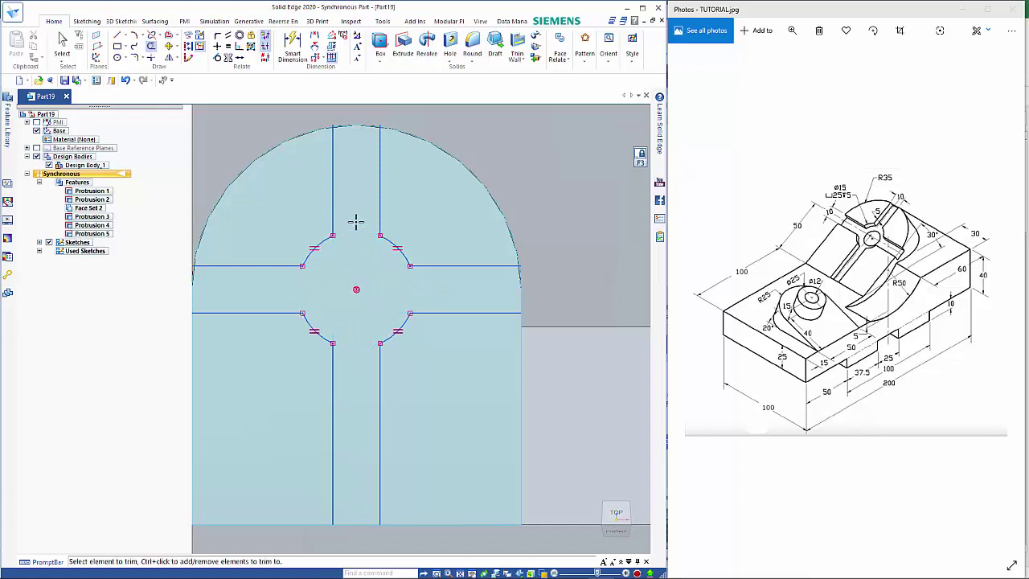
key("Escape")
Extrude the cross-shaped slot region as a 5 mm deep cutout
left_click(640, 156)
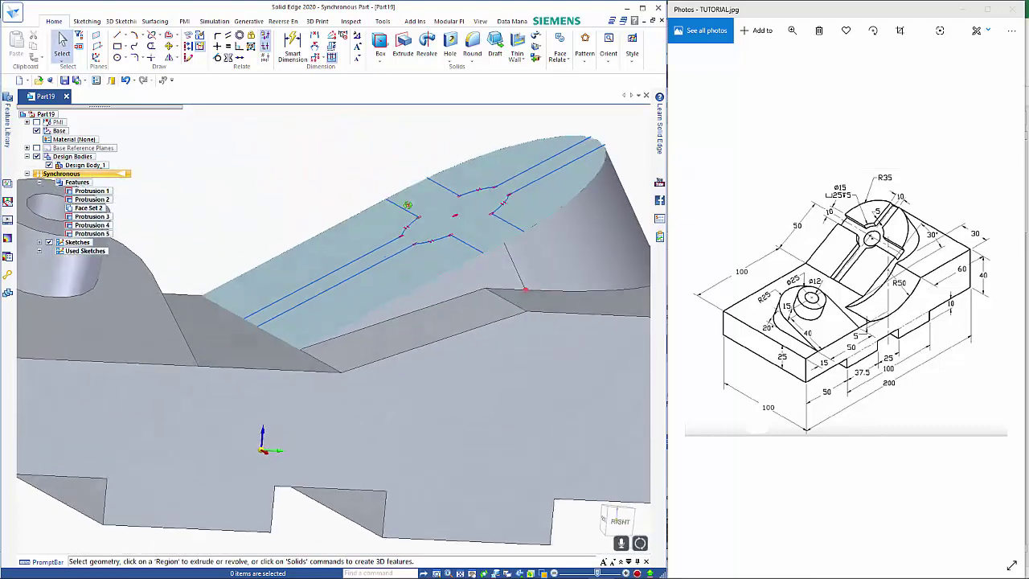
left_click(434, 172)
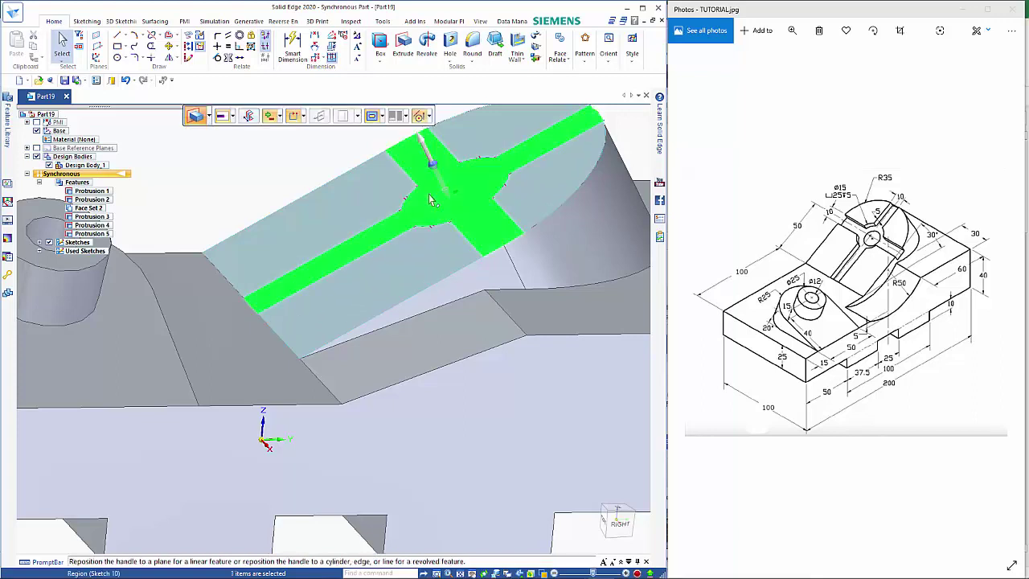
left_click(430, 158)
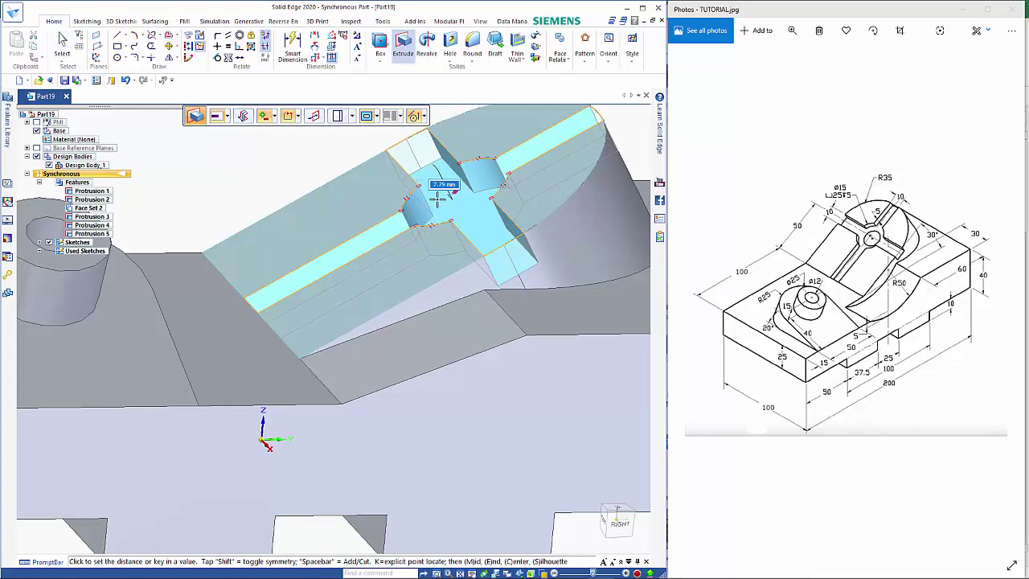
left_click(438, 197)
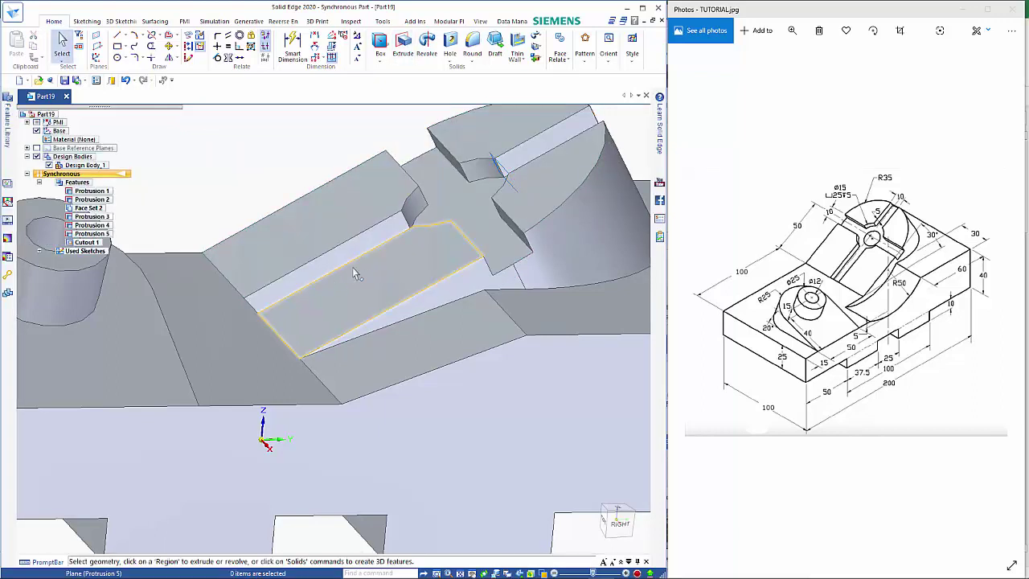
Sketch a 15 mm diameter circle at the centre of the slot floor
left_click(117, 58)
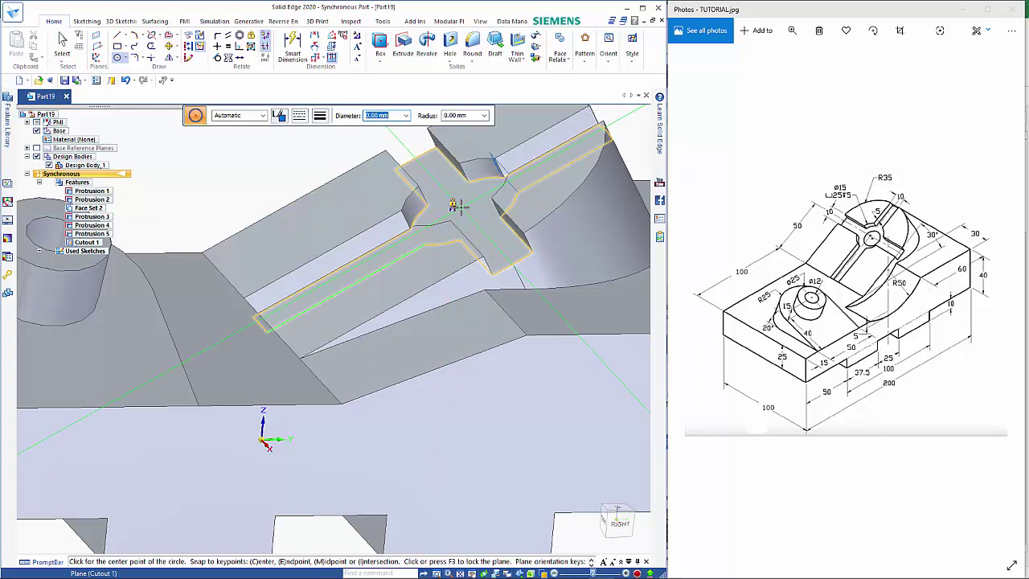
key("F3")
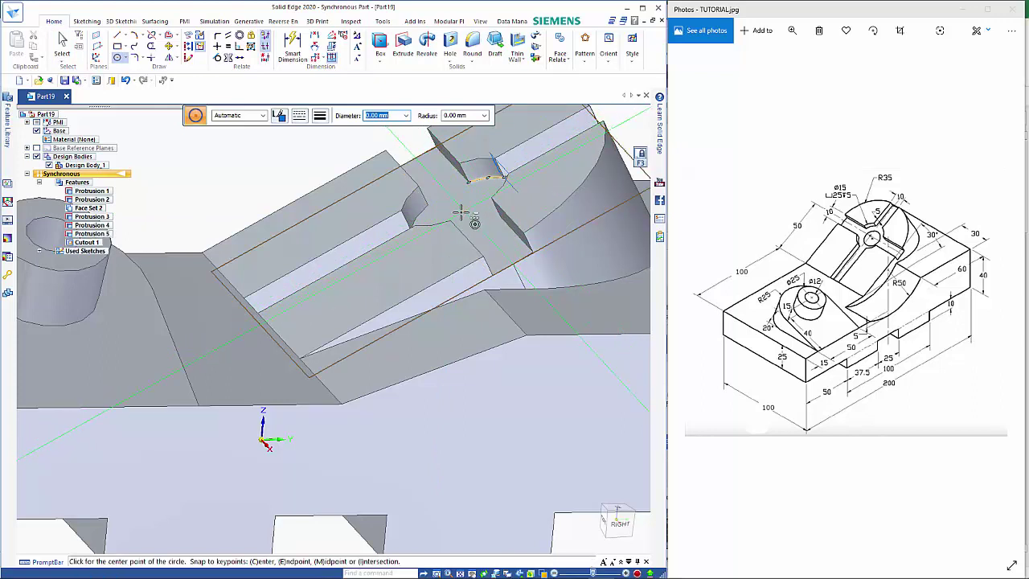
left_click(462, 210)
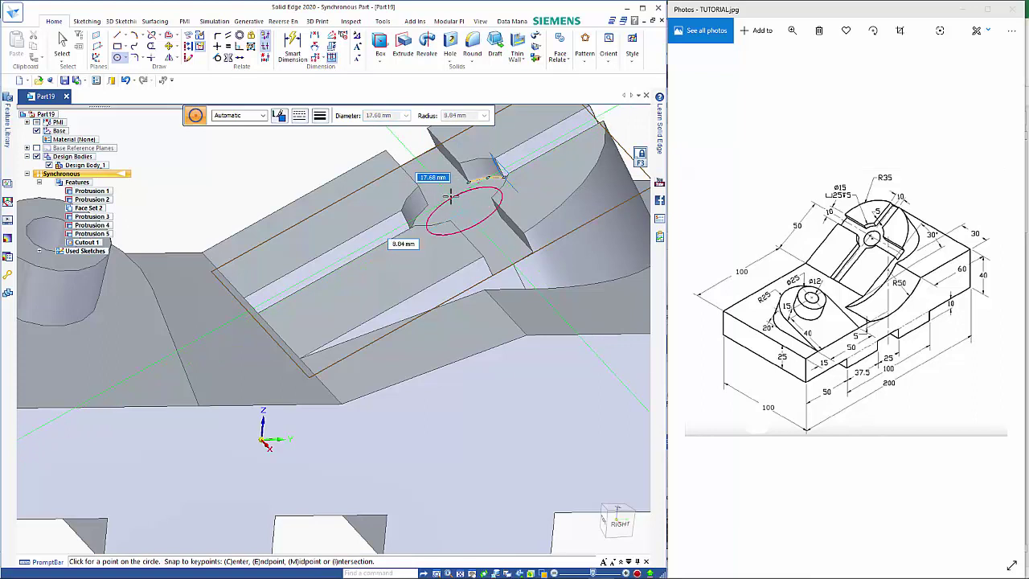
left_click(452, 196)
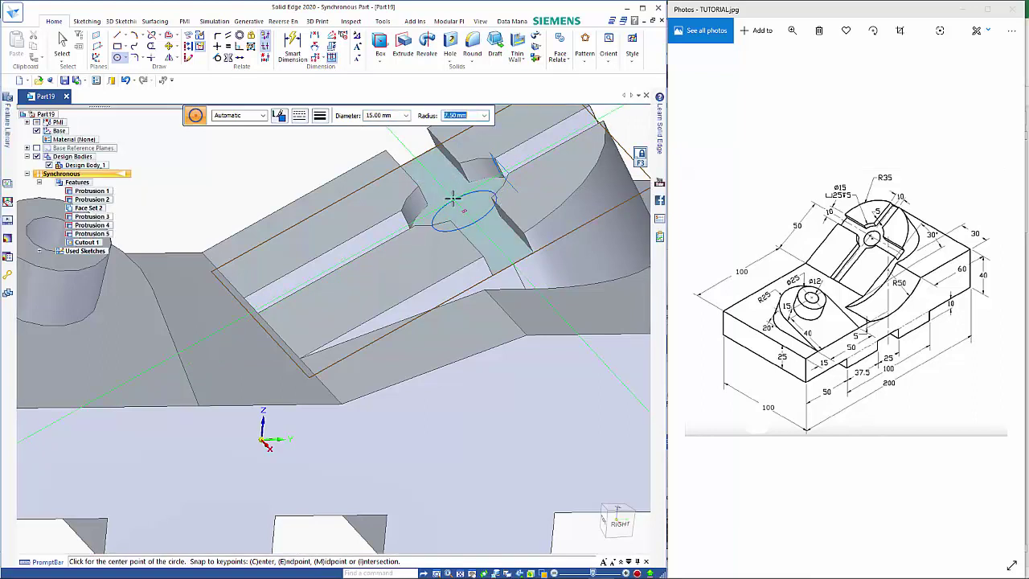
key("Escape")
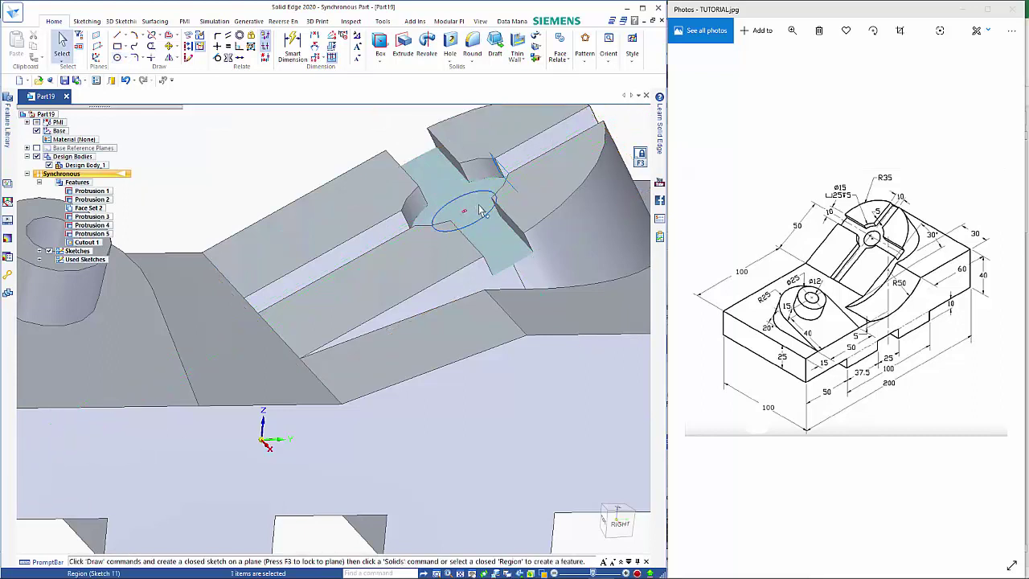
Extrude the circle as a cut through the part
left_click(476, 210)
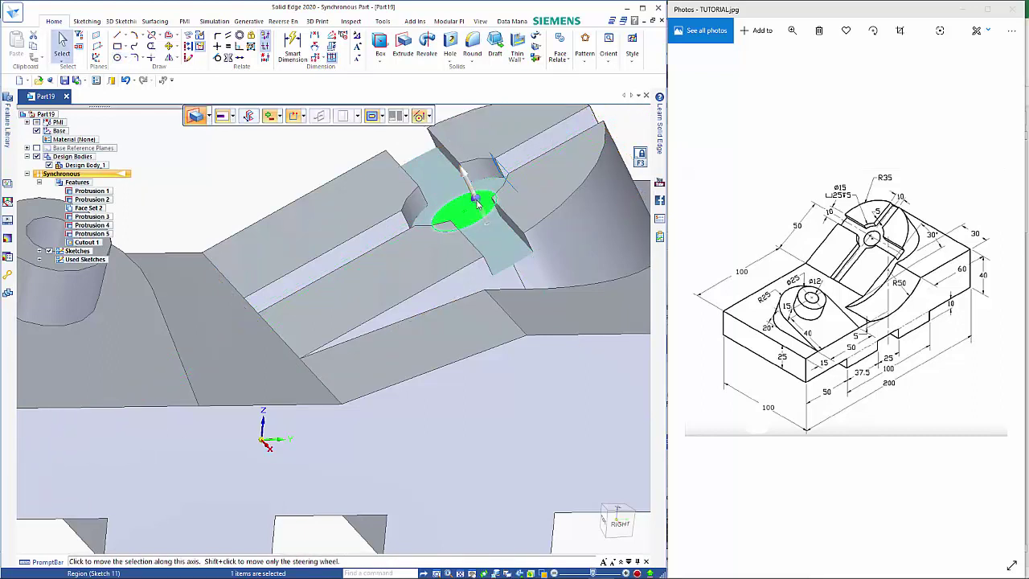
left_click(469, 183)
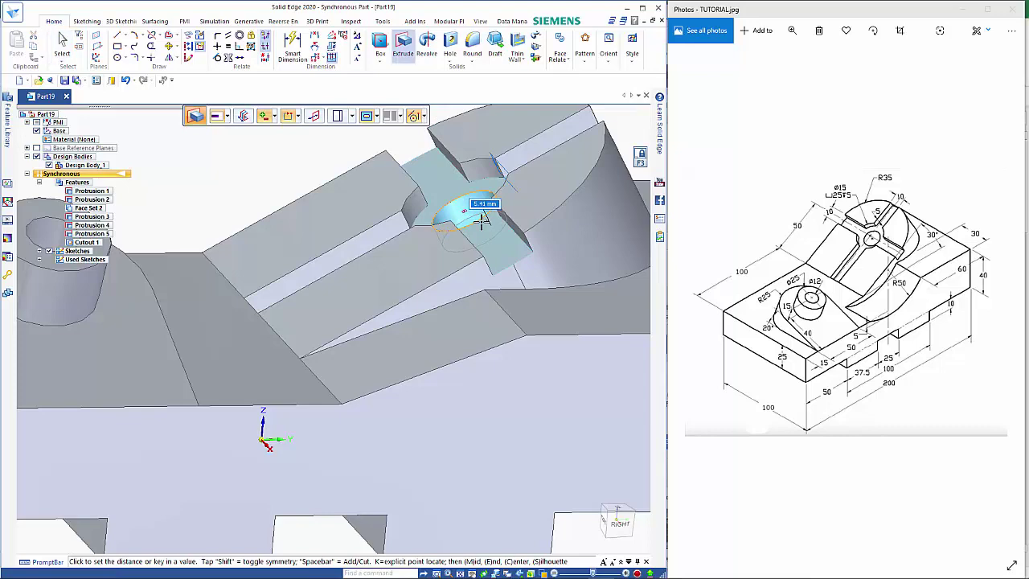
left_click(474, 205)
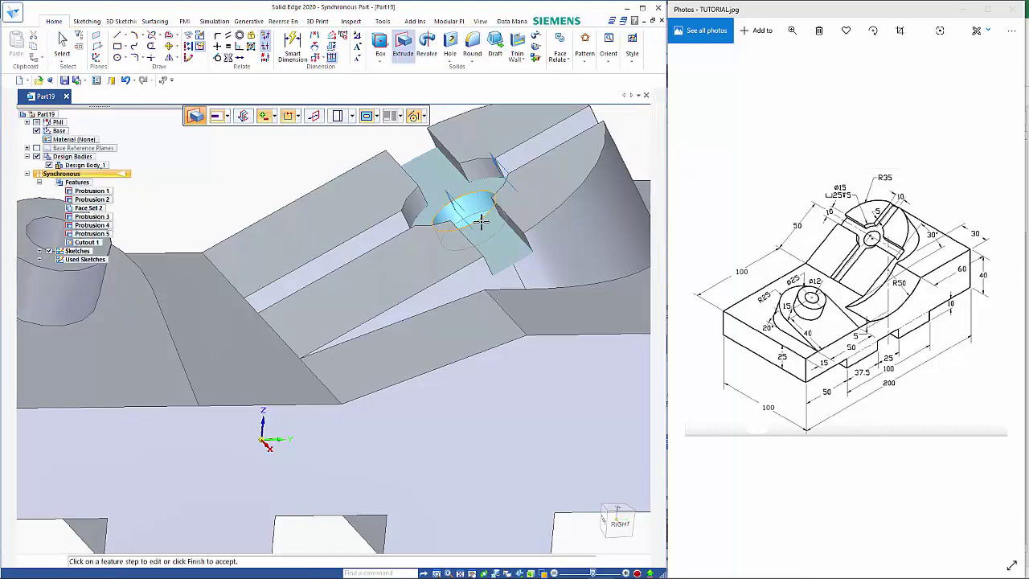
key("ctrl+shift+f")
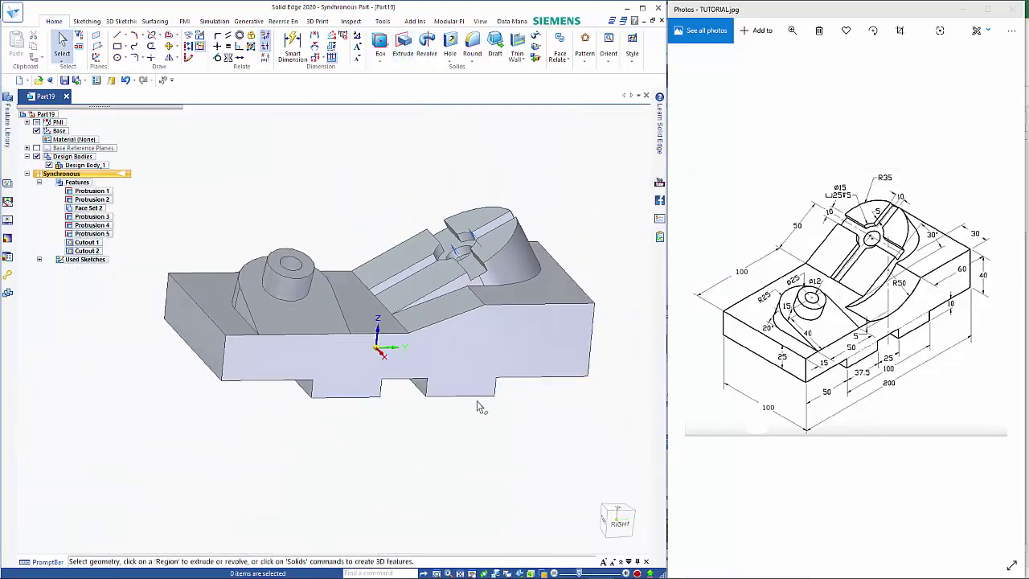
middle_click_drag(478, 408, 447, 441)
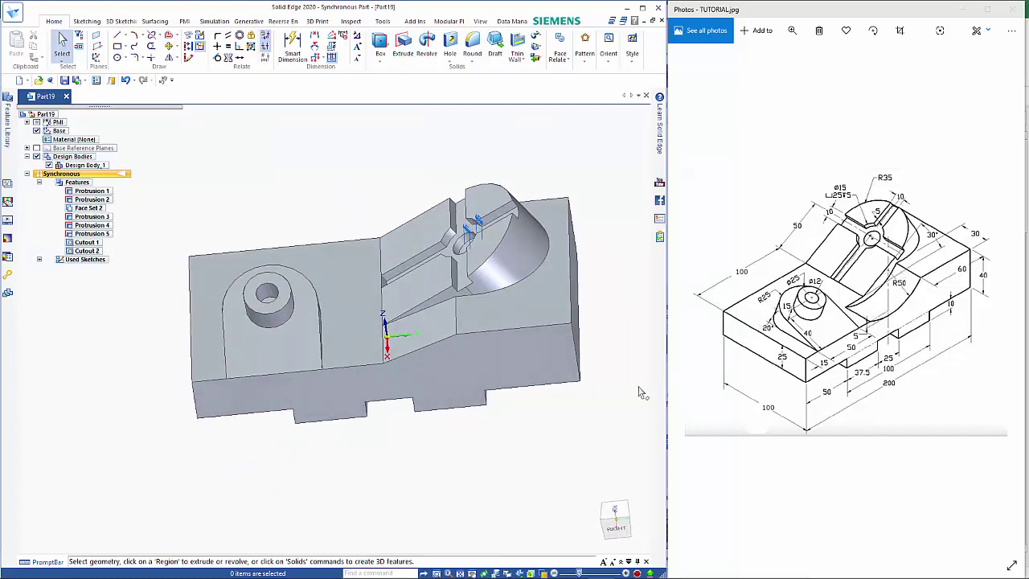
middle_click_drag(567, 443, 510, 275)
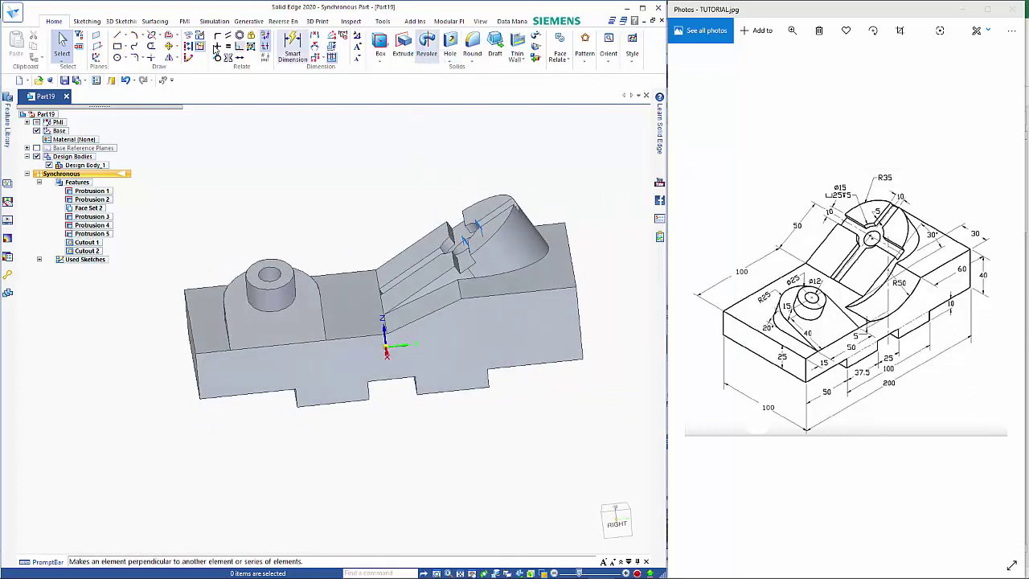
Start a 3-point arc on the front face, viewed square, then cancel the attempt
left_click(135, 37)
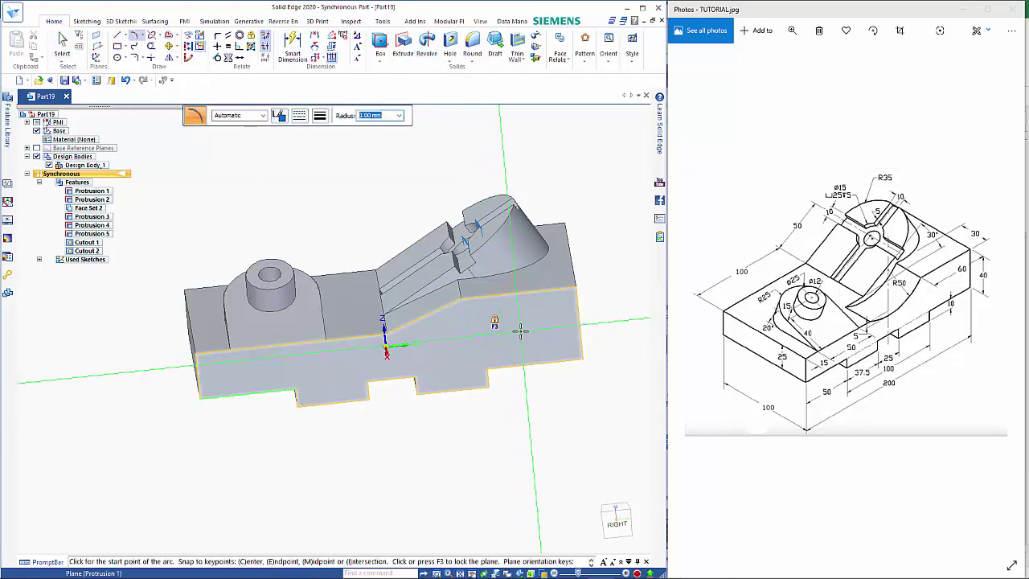
key("F3")
key("ctrl+h")
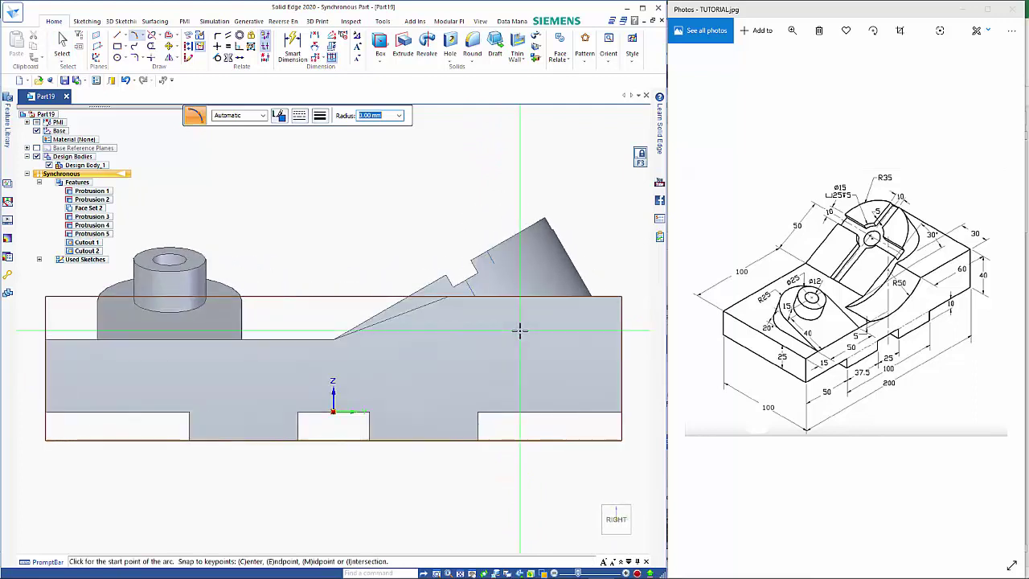
left_click(275, 341)
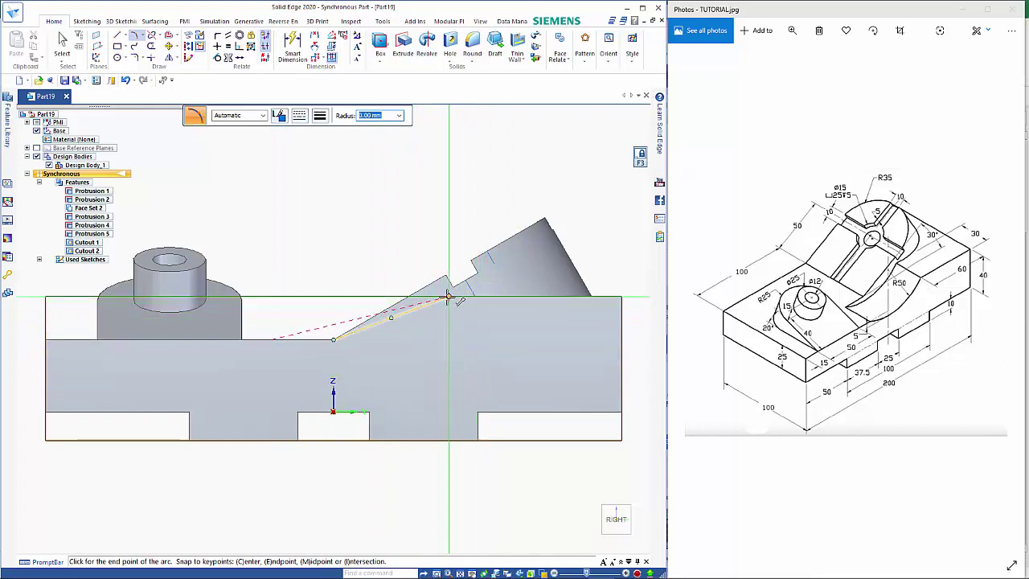
left_click(433, 320)
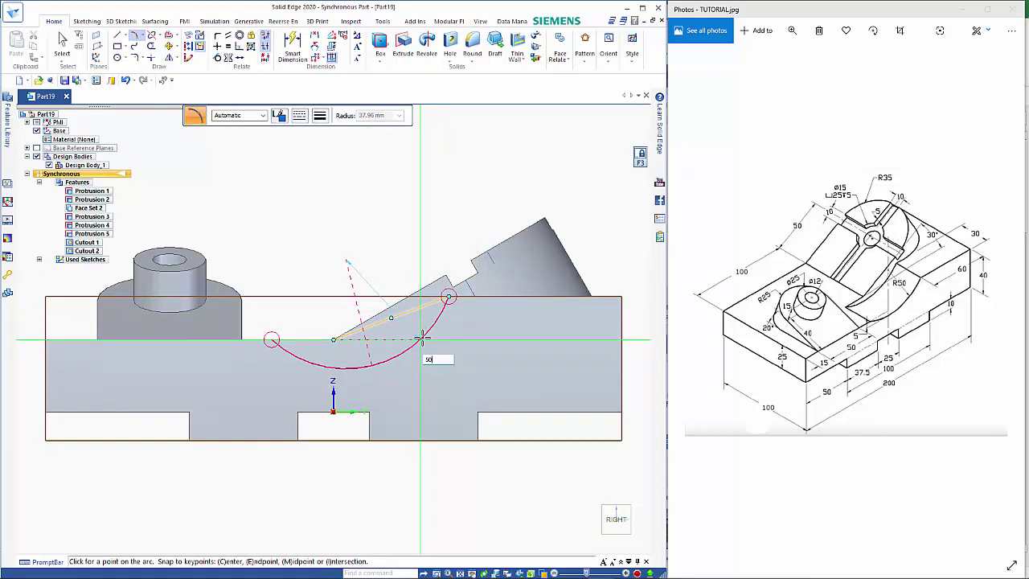
key("Return")
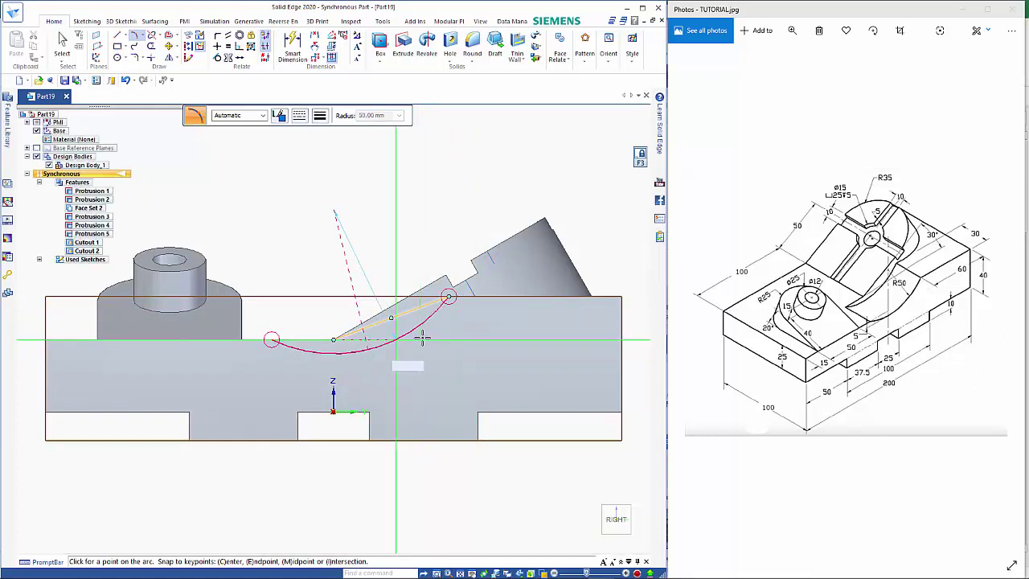
key("Escape")
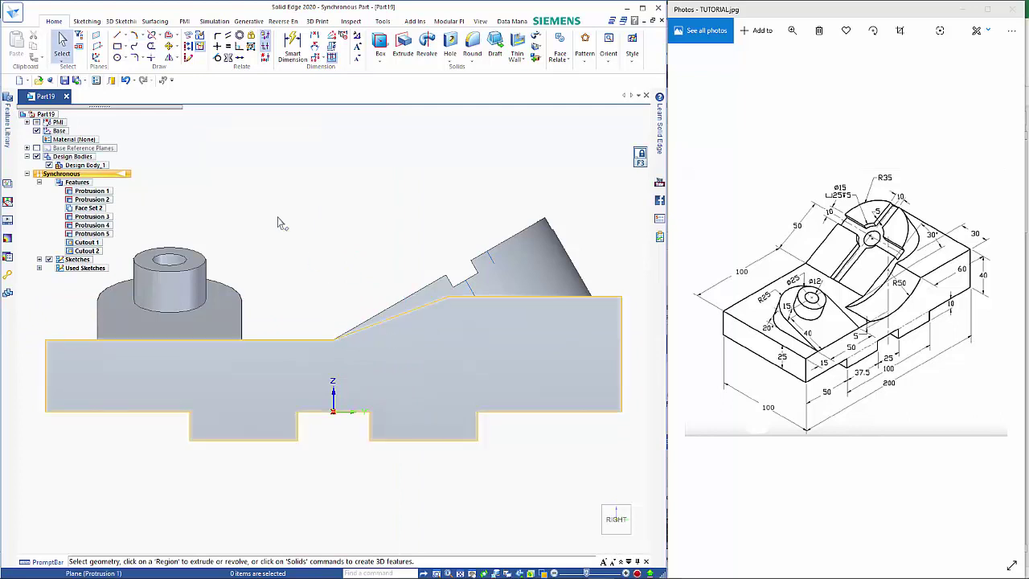
Draw the arc from the foot of the slope to its top corner with radius 50
key("Return")
left_click(271, 338)
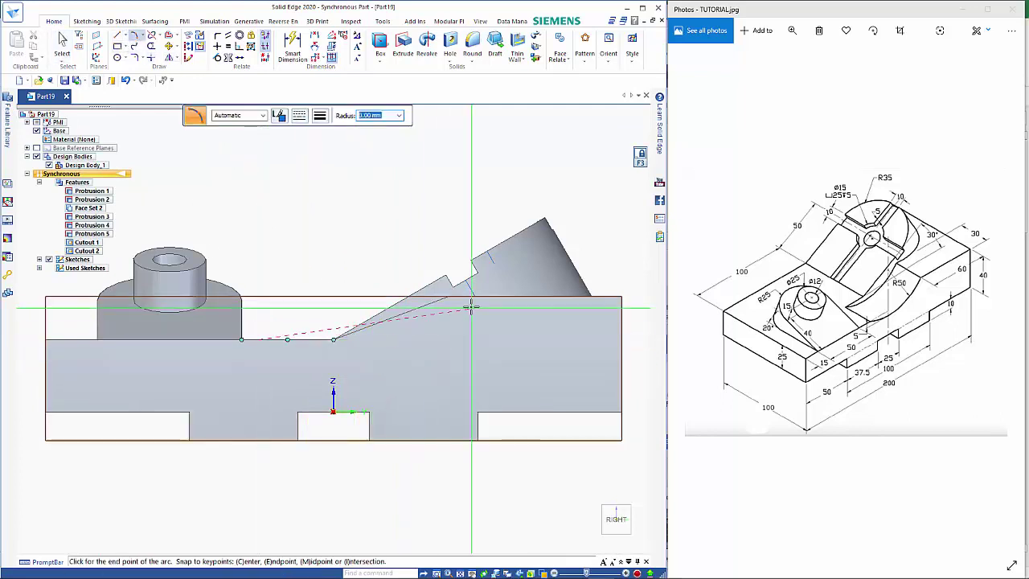
left_click(448, 298)
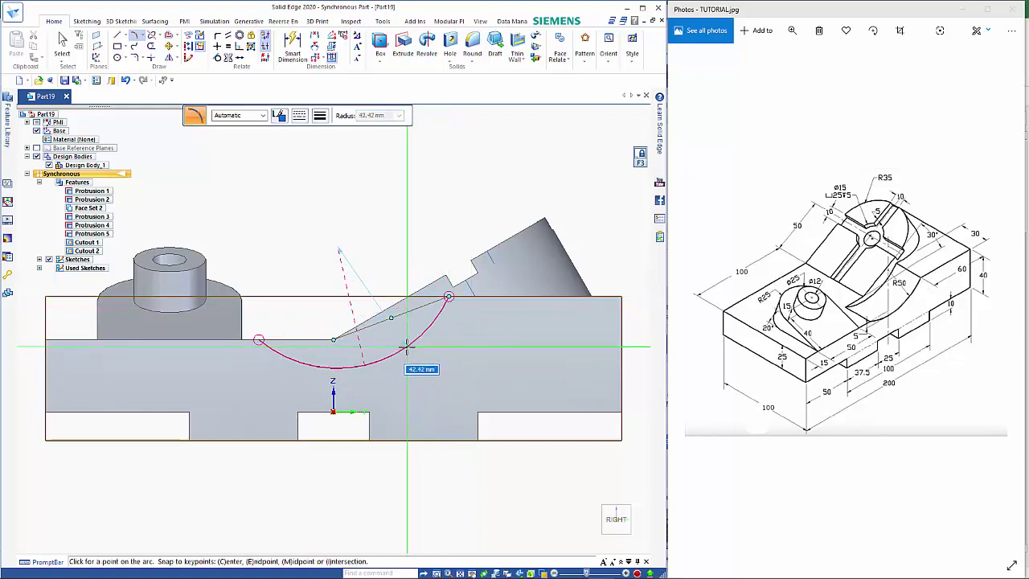
type("50")
left_click(407, 346)
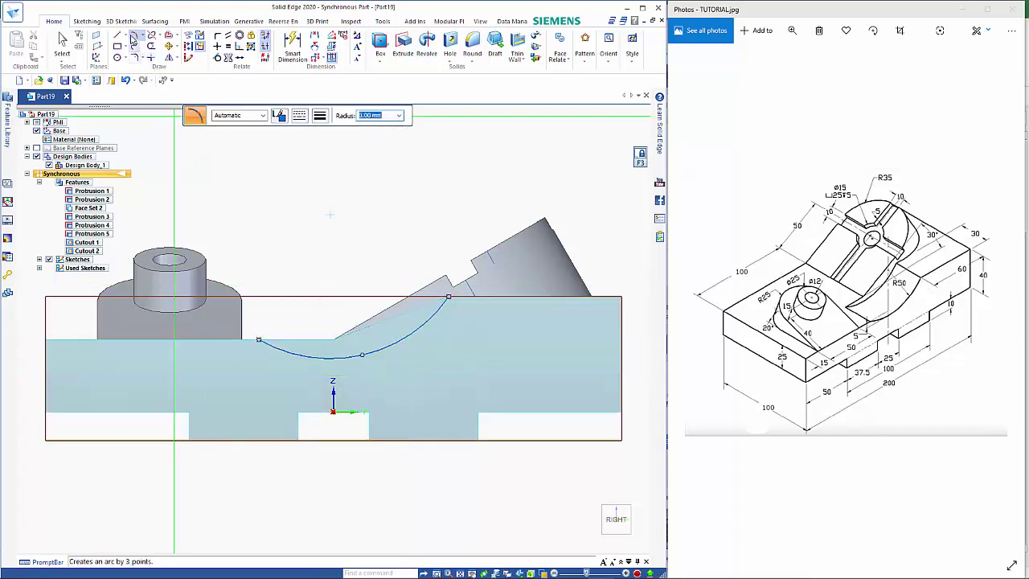
Offset the front edge by 5 mm to create a horizontal line
left_click(291, 45)
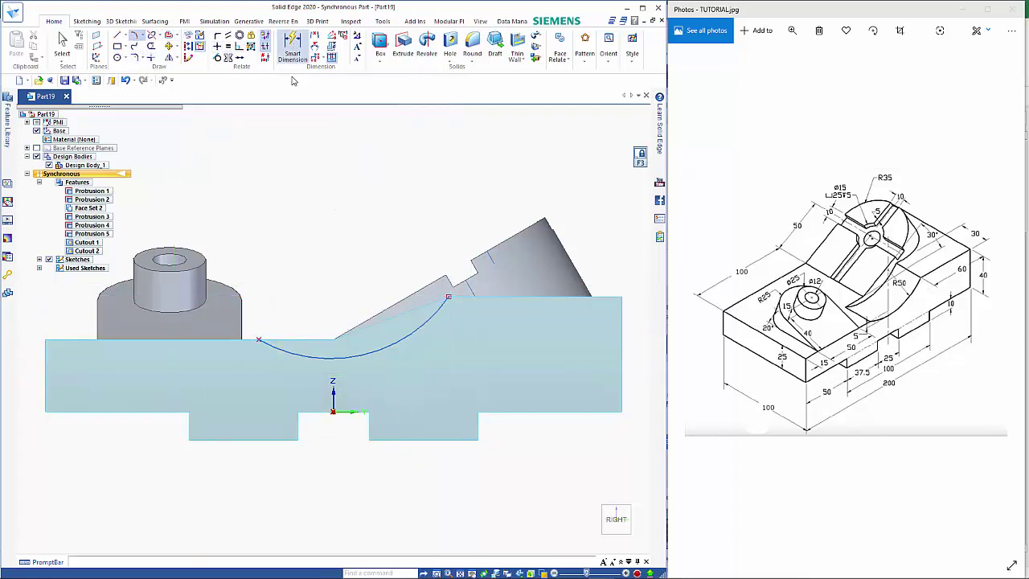
left_click(315, 38)
left_click(221, 340)
left_click(334, 358)
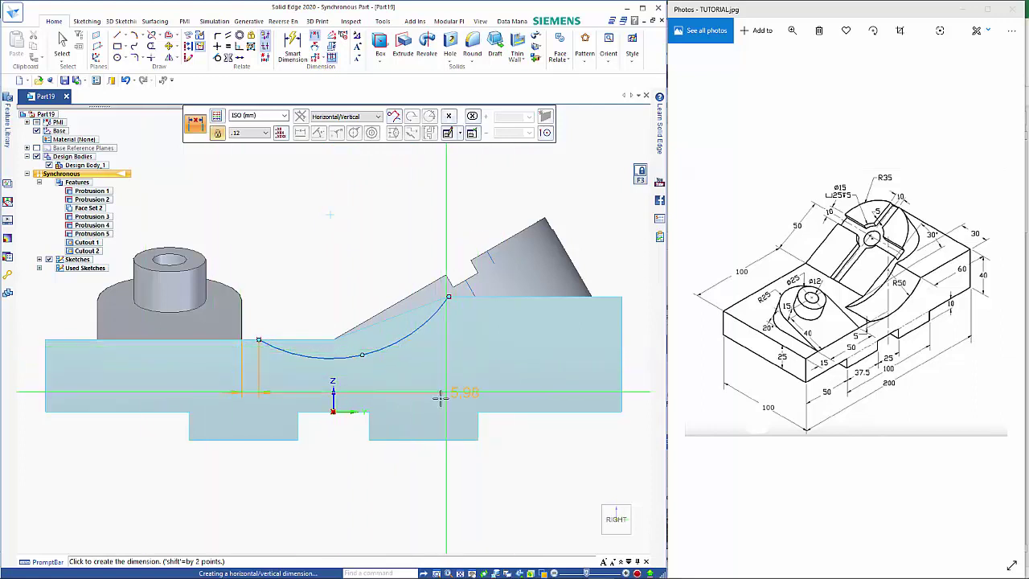
right_click(416, 359)
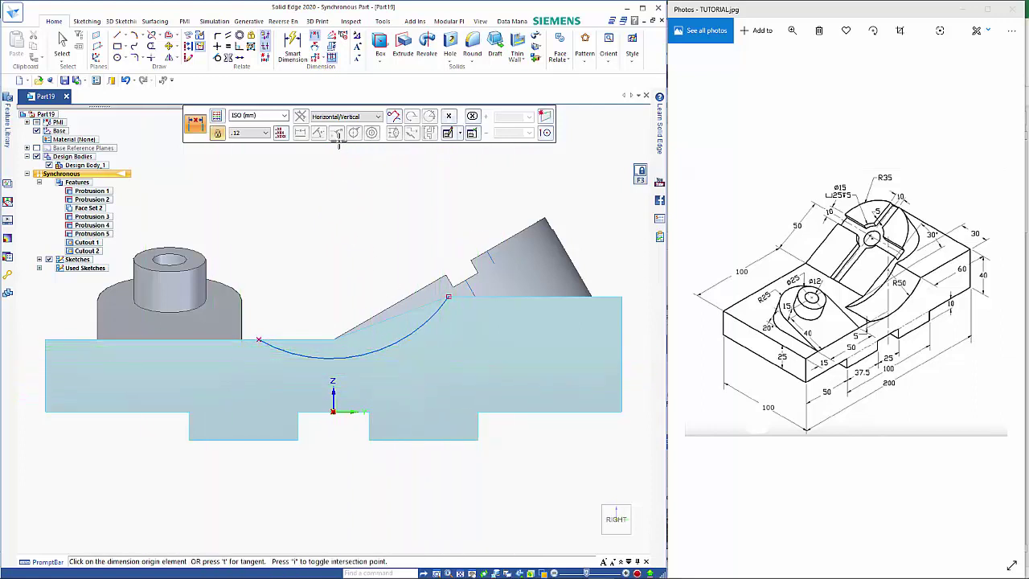
left_click(118, 36)
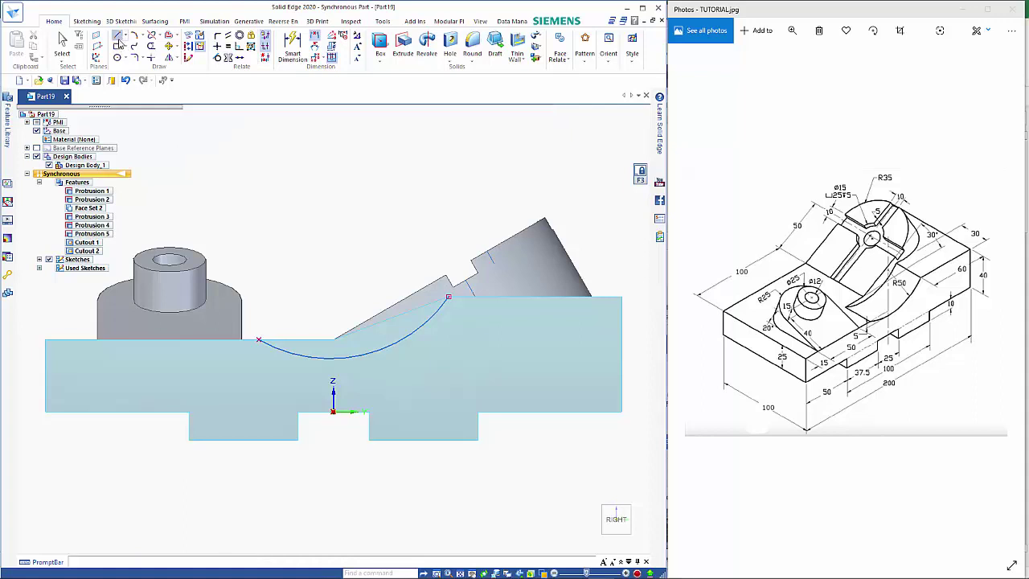
left_click(168, 36)
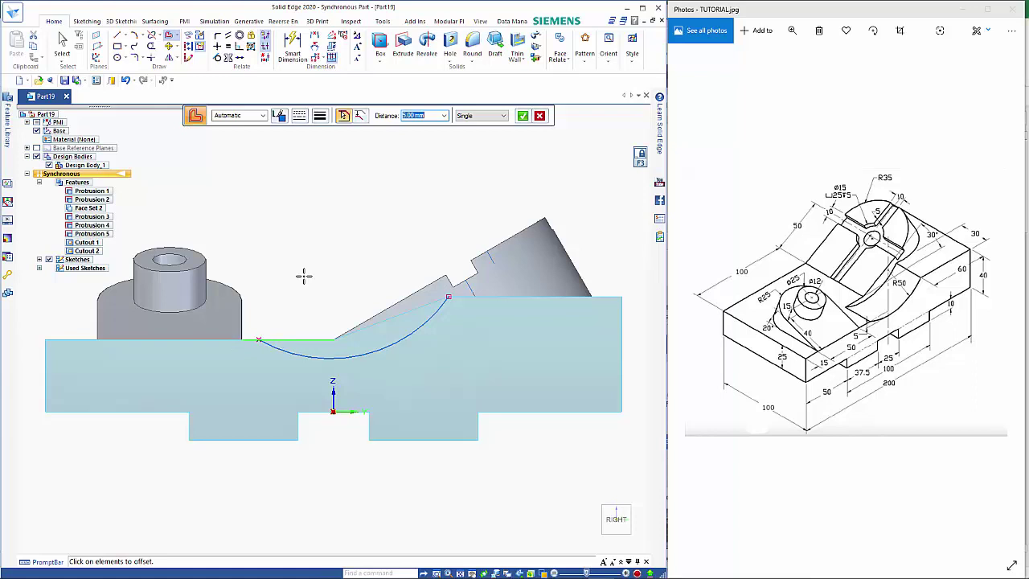
left_click(303, 353)
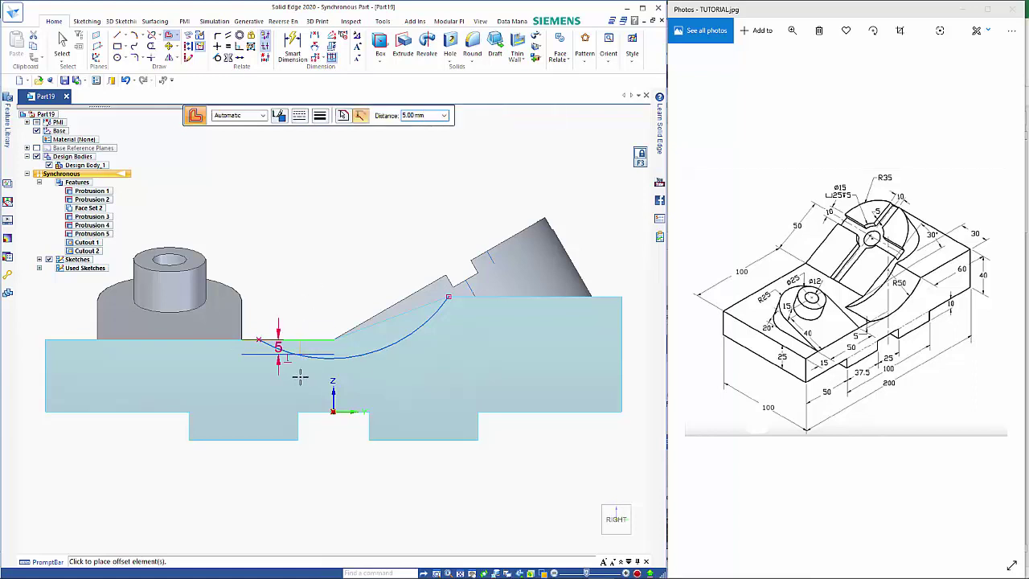
left_click(302, 242)
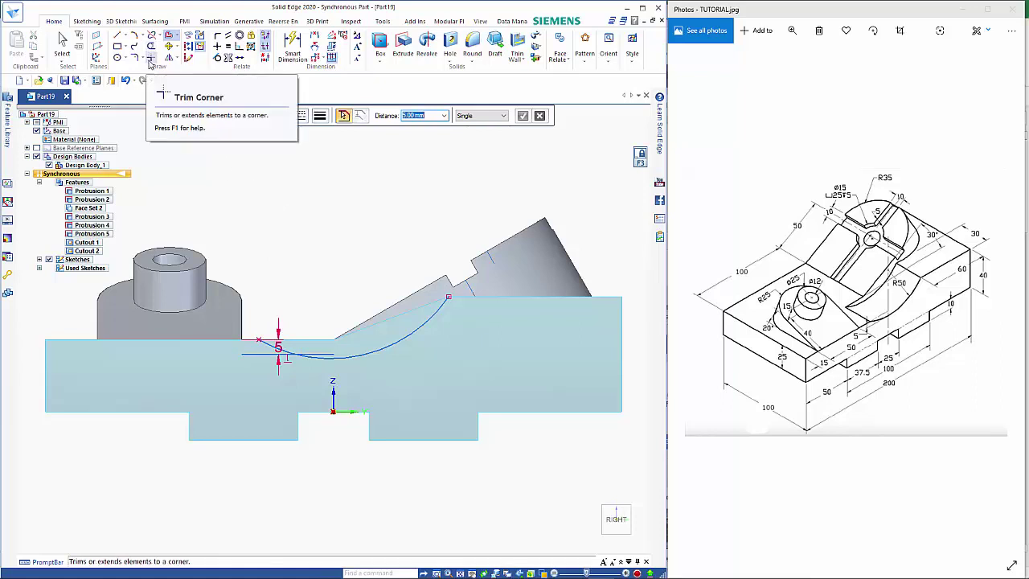
Dimension the arc to R 50 and make it tangent to the offset line
left_click(293, 47)
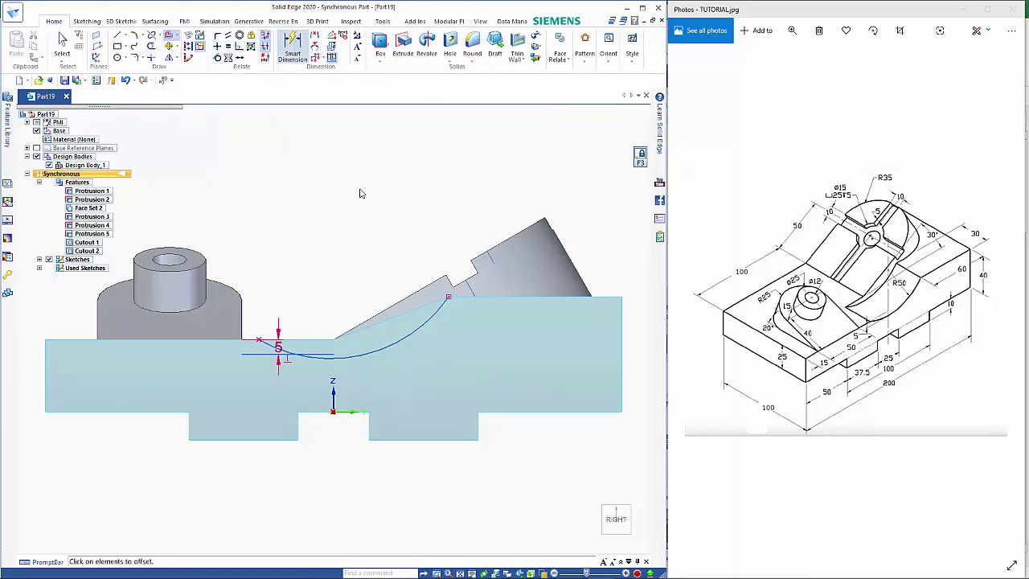
left_click(415, 328)
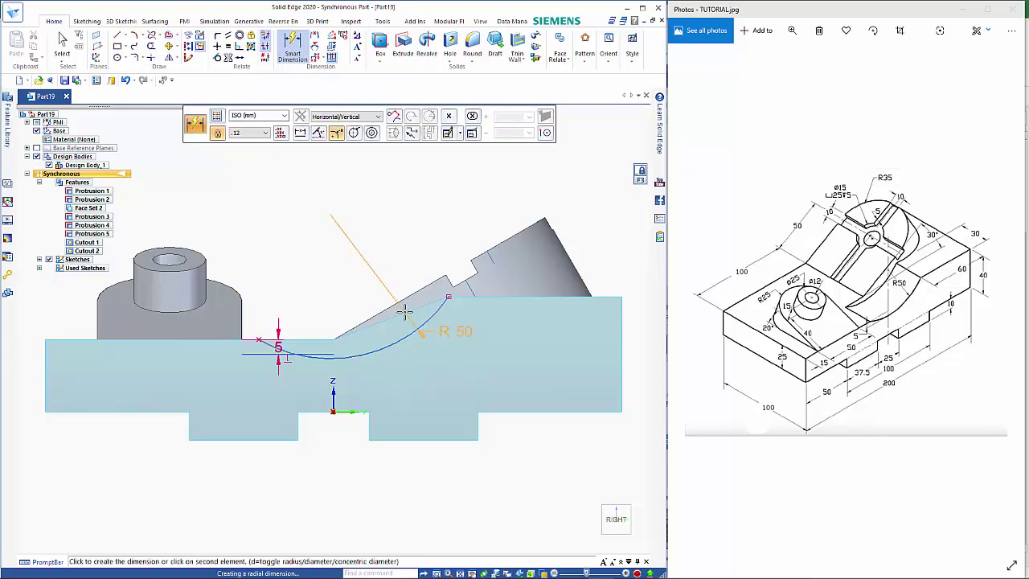
left_click(348, 243)
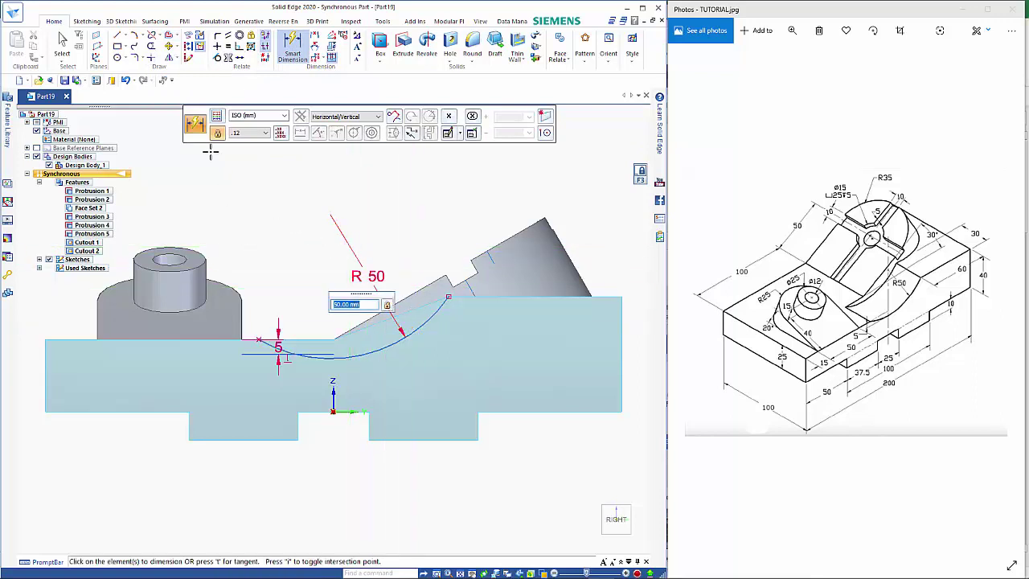
left_click(189, 60)
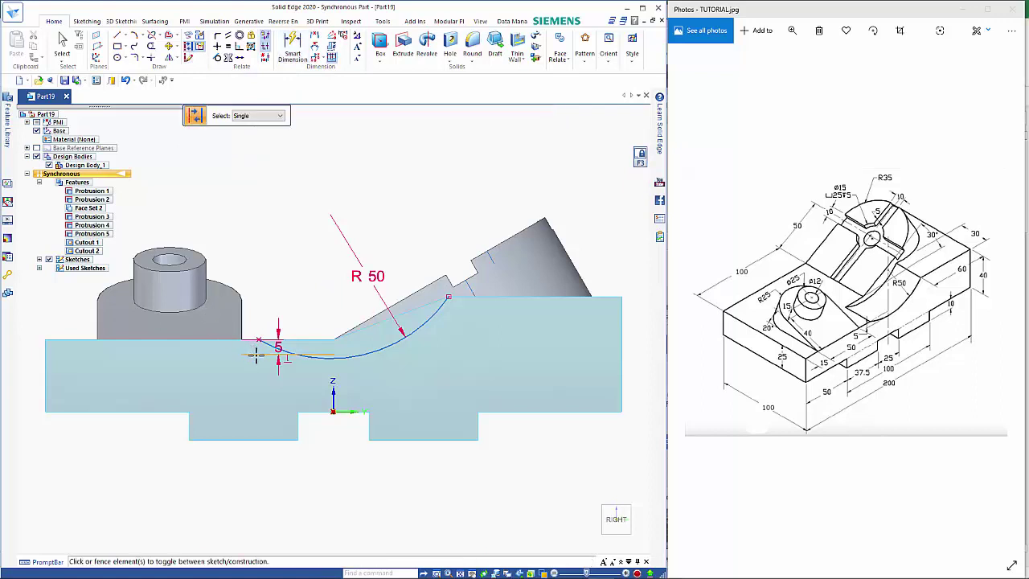
left_click(217, 58)
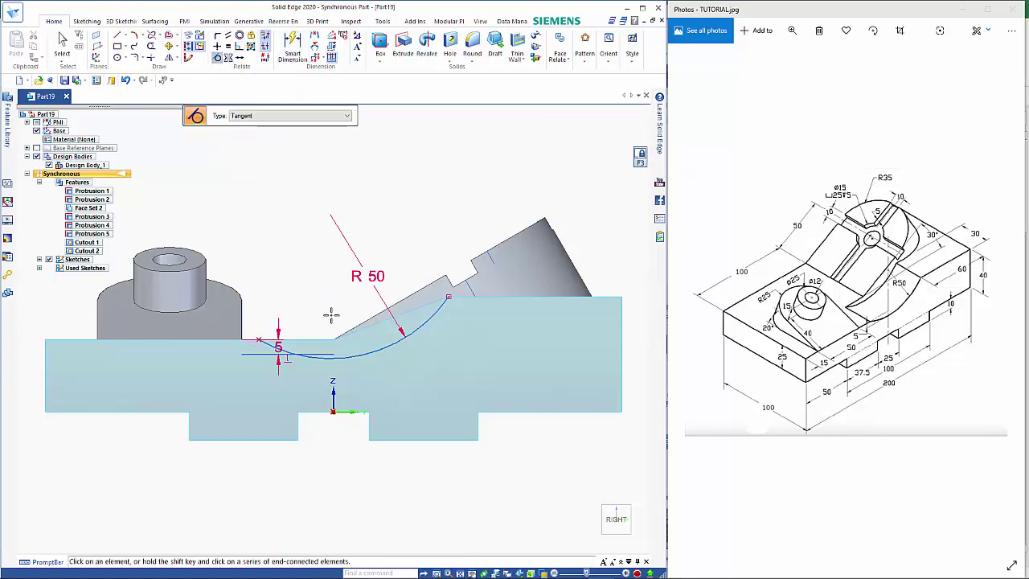
left_click(319, 354)
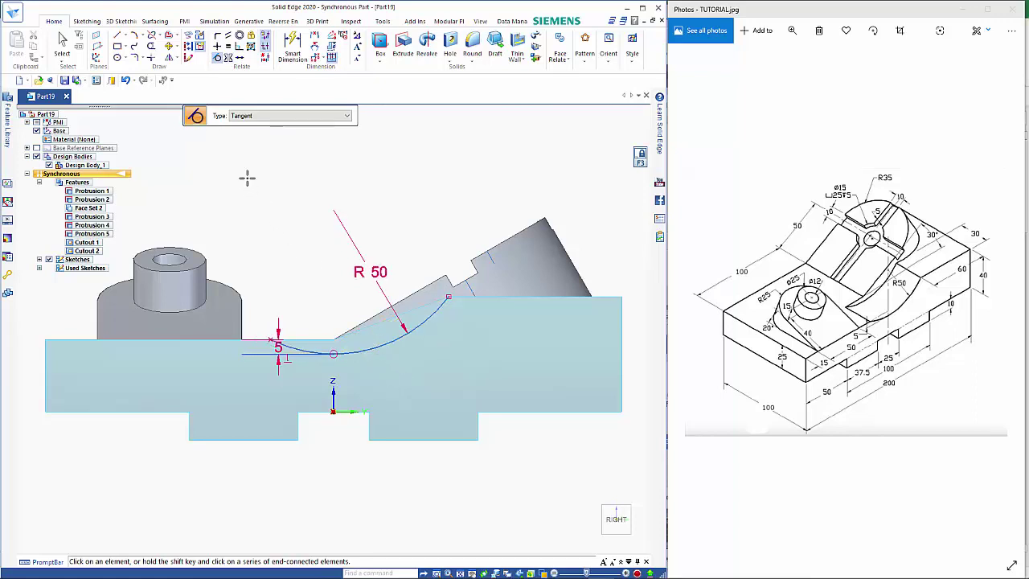
left_click(188, 46)
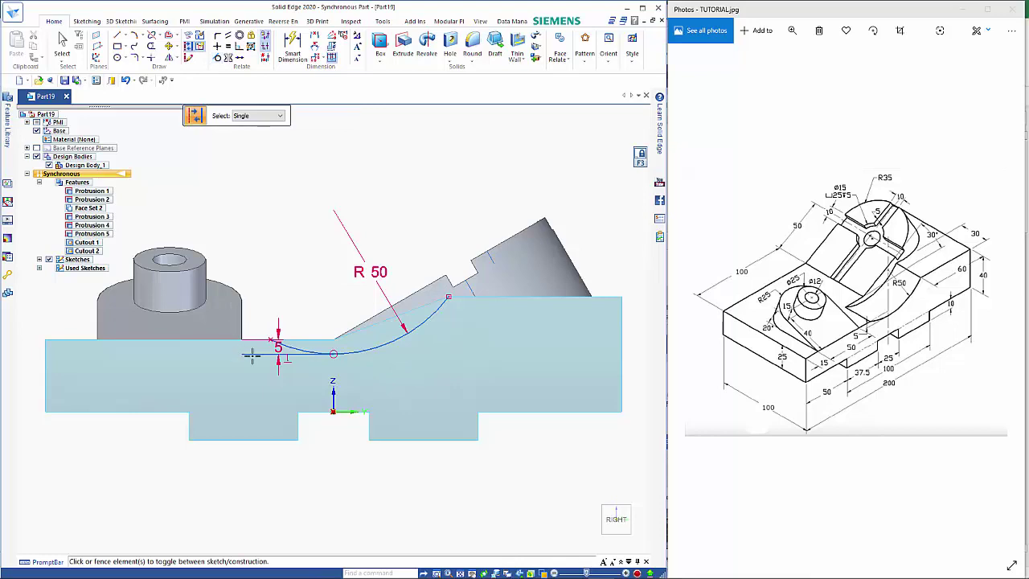
Extrude the region bounded by the R 50 arc as a 30 mm deep cutout
key("ctrl+i")
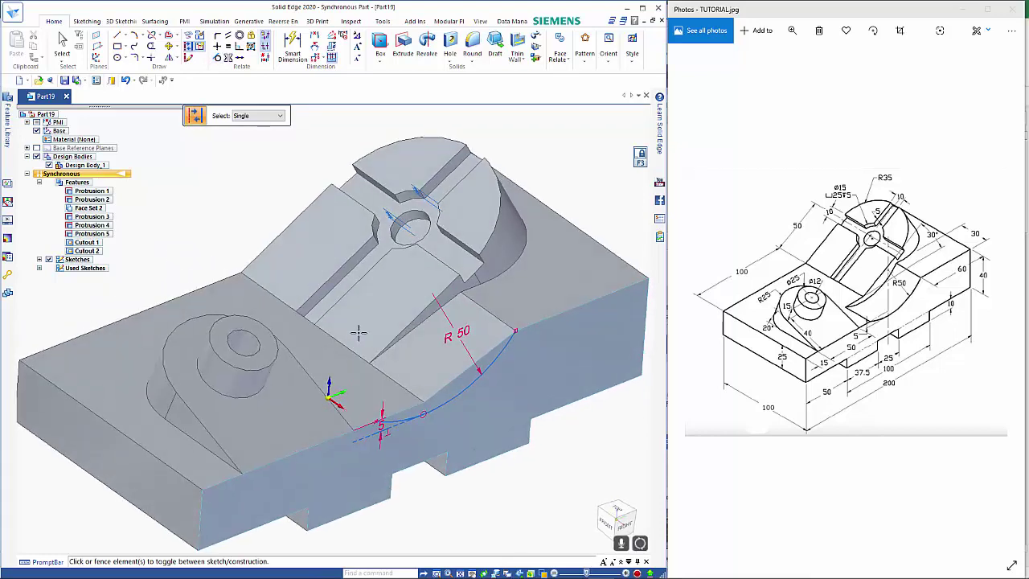
key("Escape")
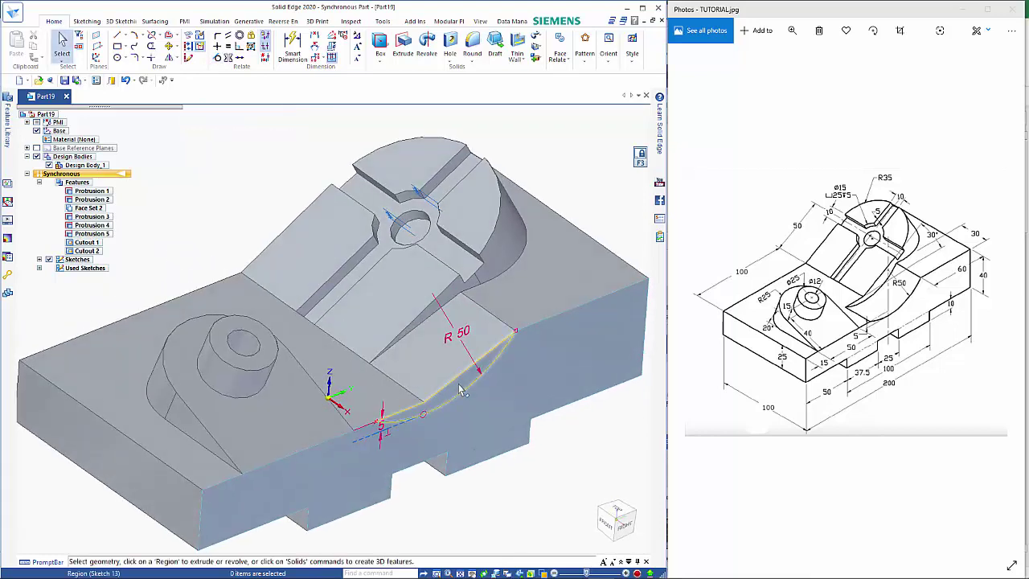
left_click(462, 391)
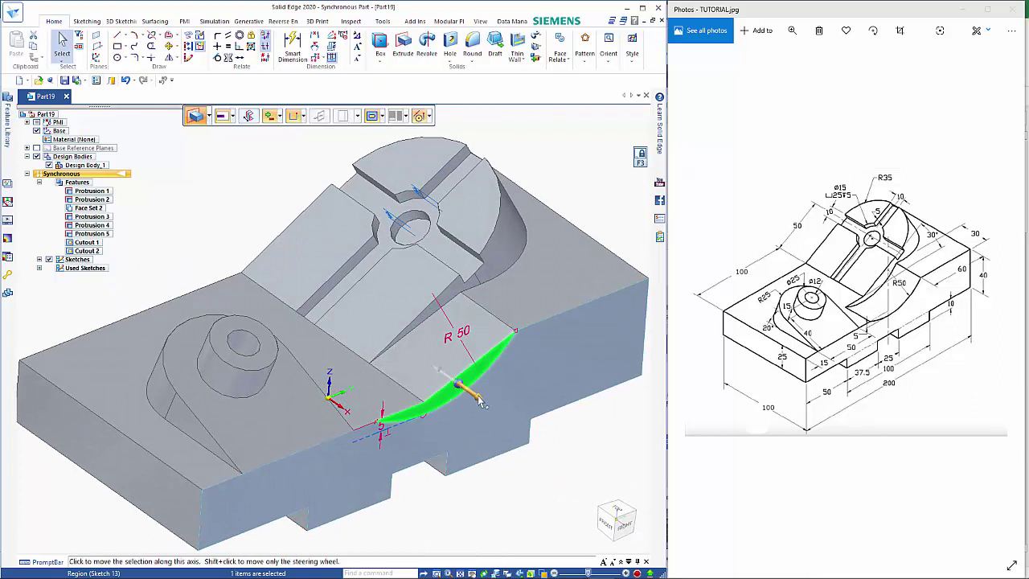
left_click(476, 394)
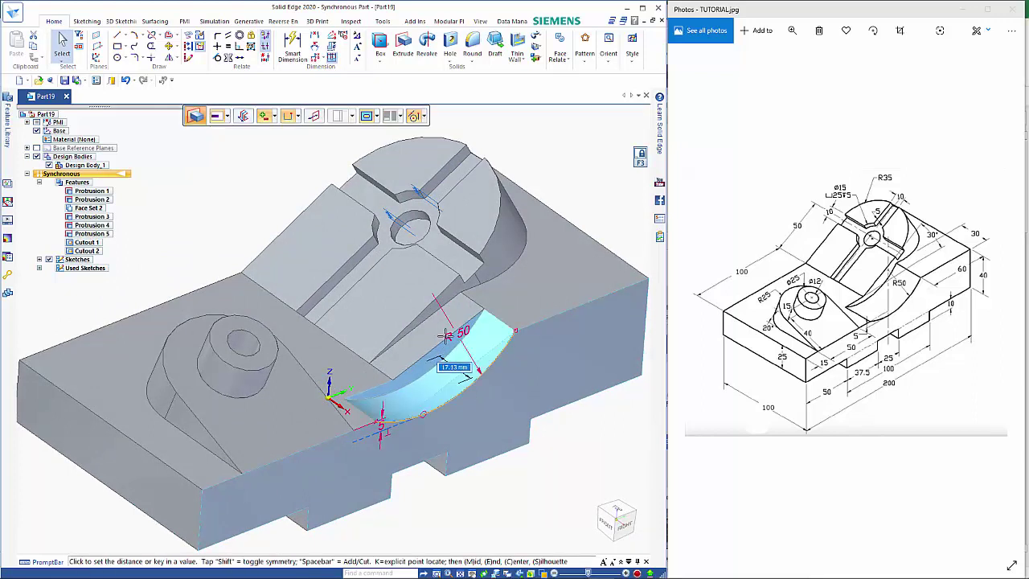
left_click(461, 291)
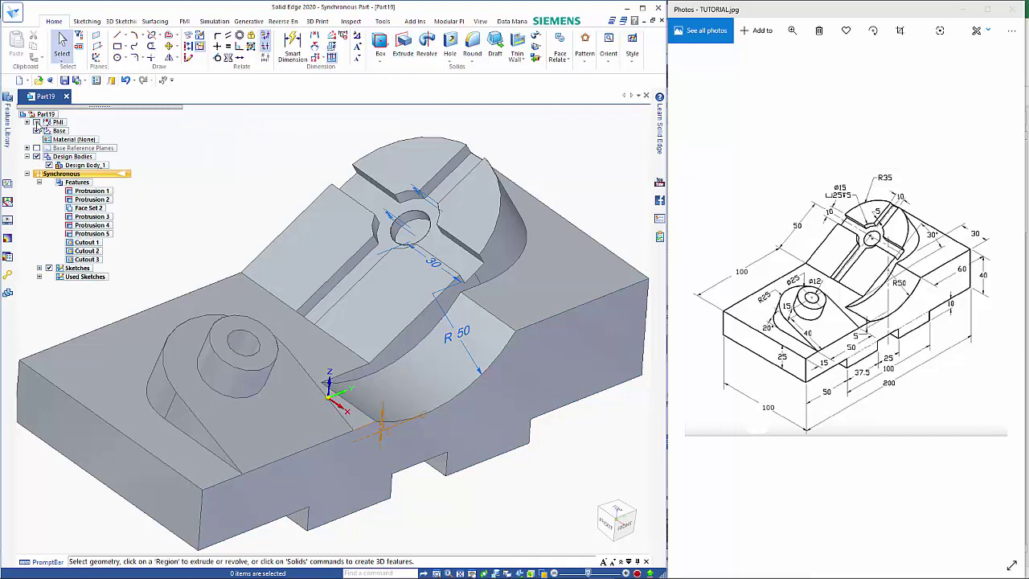
scroll(241, 369, "down", 3)
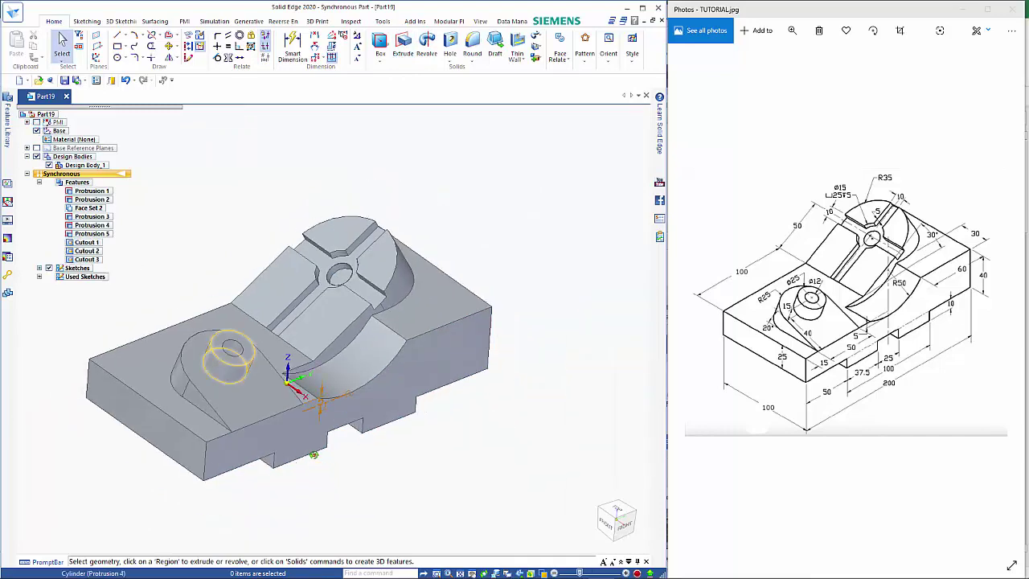